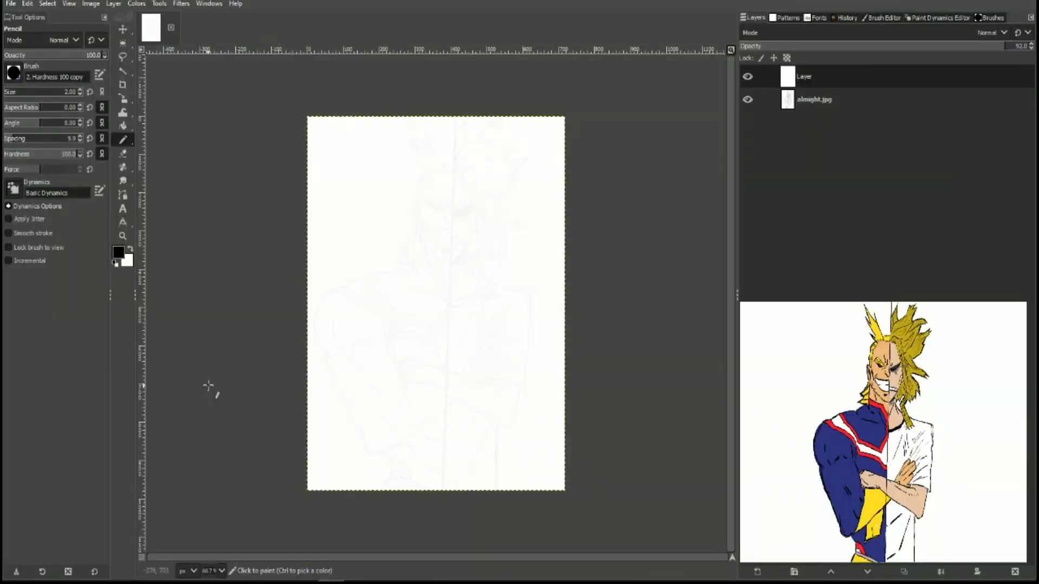
Step: At 300% zoom, trace the left face contour up to the hairline, with hatch strokes along it
scroll(621, 308, up, 1)
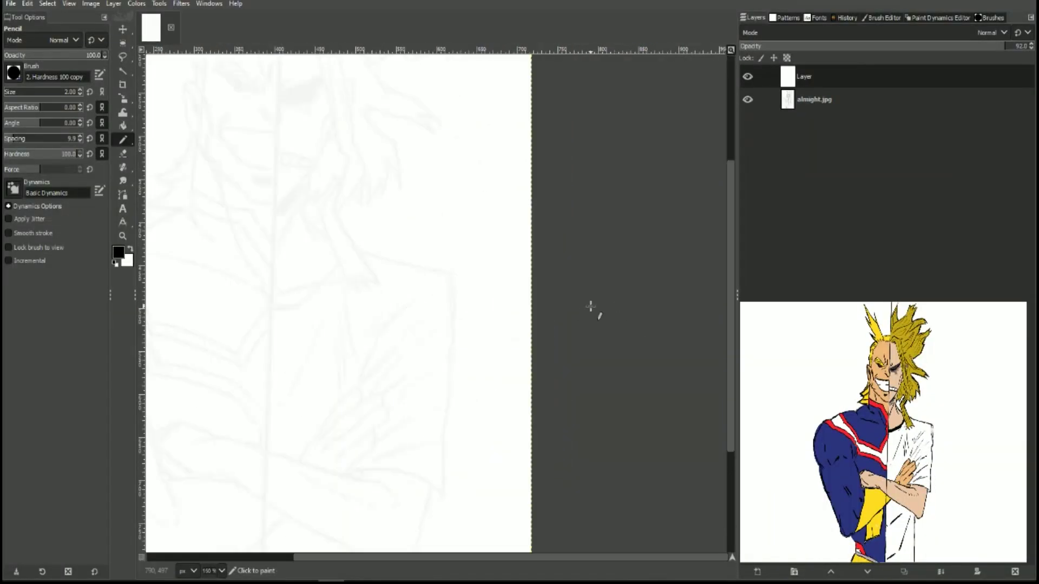
scroll(578, 462, up, 2)
drag(474, 558, 417, 557)
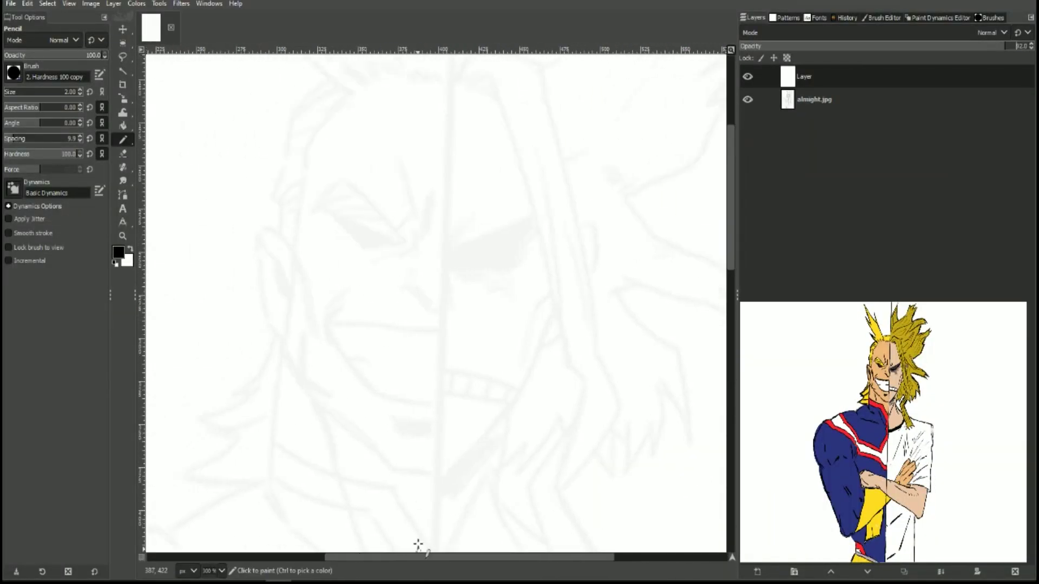
mouse_move(338, 107)
mouse_down()
mouse_move(291, 248)
mouse_move(263, 287)
mouse_up()
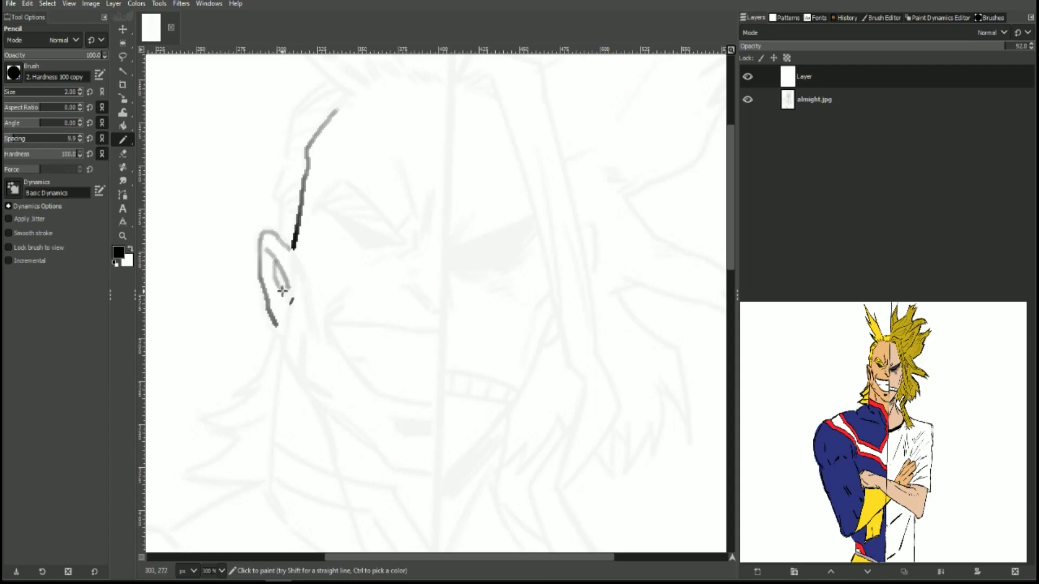
mouse_move(313, 61)
mouse_down()
mouse_move(339, 88)
mouse_move(386, 72)
mouse_up()
drag(388, 59, 415, 79)
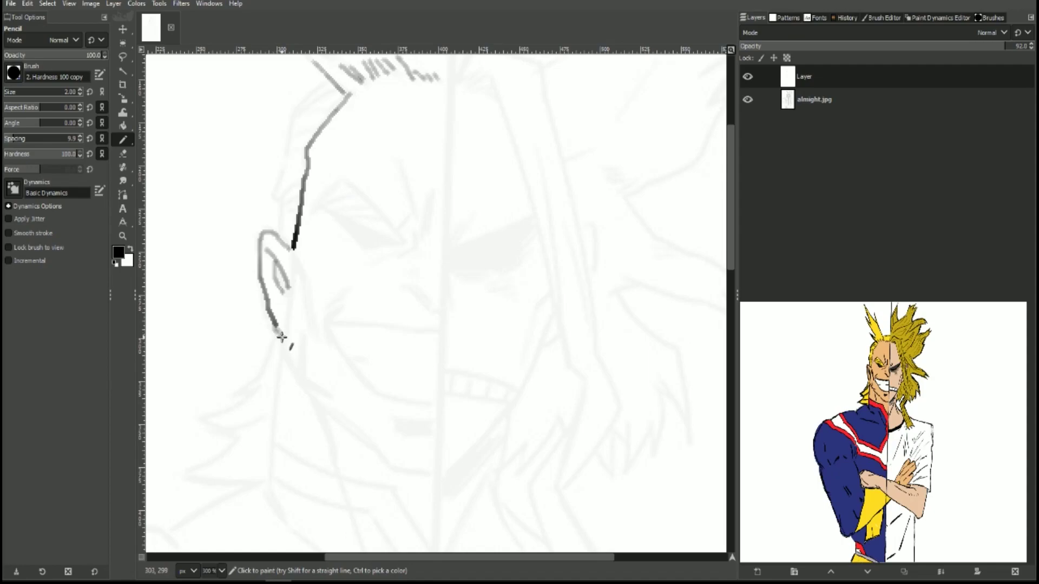
Step: Trace the ear, jawline, cheek, smile line, eye and brow strokes, and the neck line
drag(281, 337, 292, 259)
mouse_move(282, 344)
mouse_down()
mouse_move(304, 389)
mouse_move(394, 470)
mouse_up()
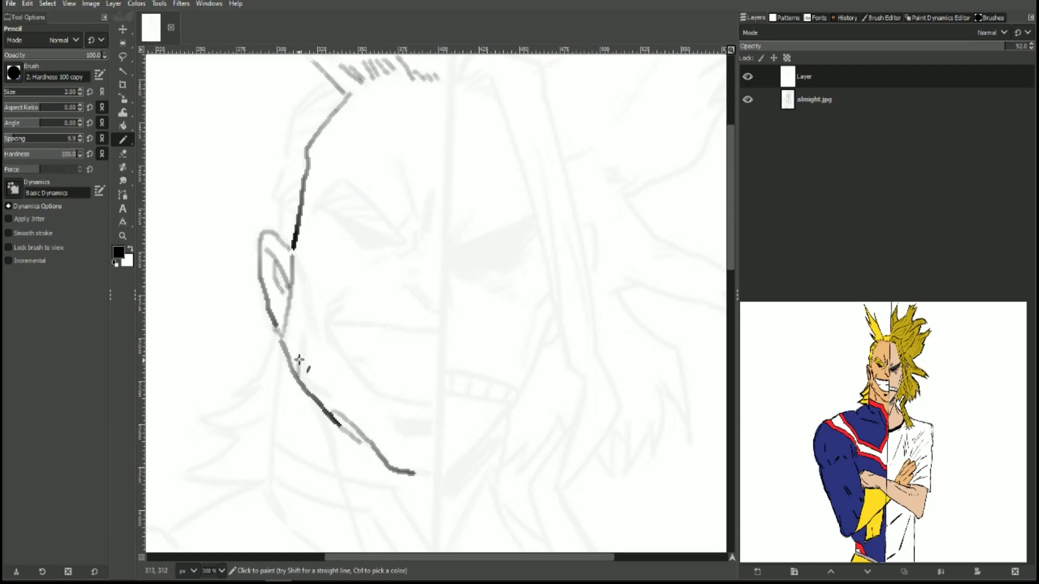
mouse_move(299, 273)
mouse_down()
mouse_move(310, 323)
mouse_move(338, 296)
mouse_move(328, 335)
mouse_move(353, 366)
mouse_up()
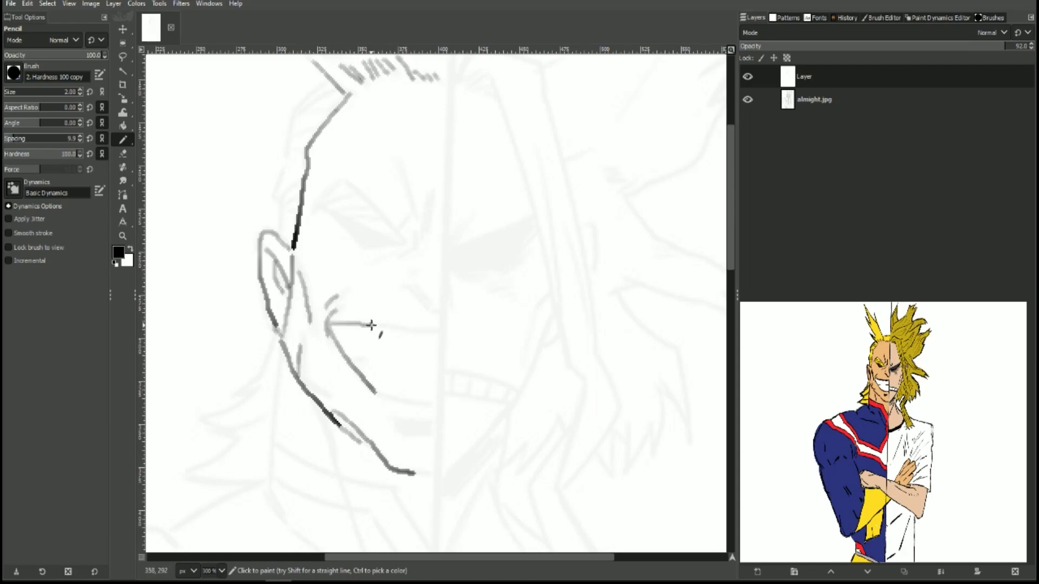
drag(372, 325, 407, 328)
drag(381, 400, 399, 401)
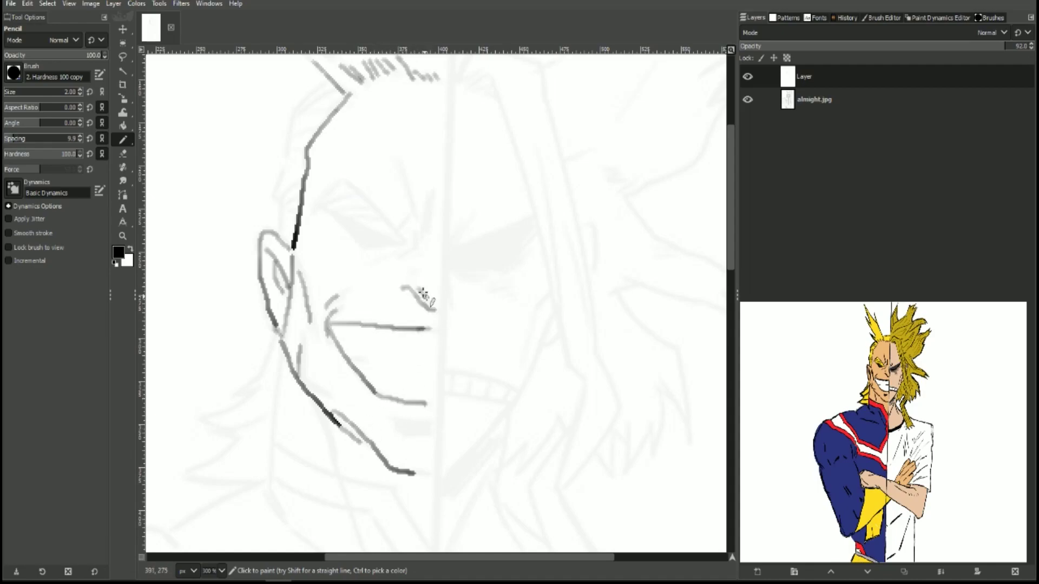
mouse_move(377, 258)
mouse_down()
mouse_move(415, 239)
mouse_move(430, 196)
mouse_move(425, 232)
mouse_move(403, 170)
mouse_up()
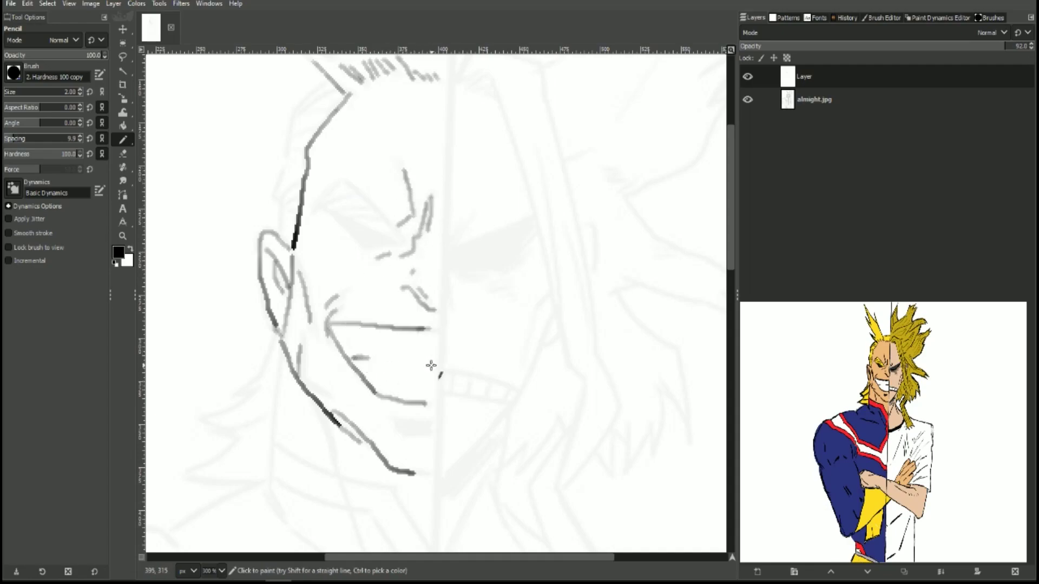
drag(280, 362, 271, 480)
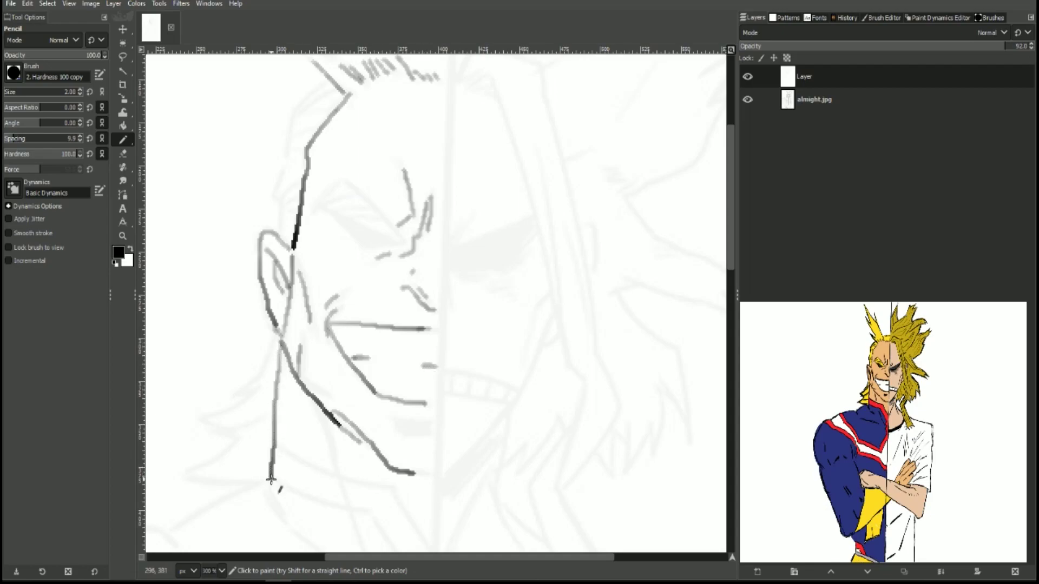
scroll(476, 333, down, 5)
Step: Draw the neck and collar lines, a dark mouth shadow patch, and a shoulder line
mouse_move(314, 154)
mouse_down()
mouse_move(374, 323)
mouse_move(416, 395)
mouse_up()
mouse_move(276, 198)
mouse_down()
mouse_move(295, 217)
mouse_move(383, 242)
mouse_move(427, 294)
mouse_up()
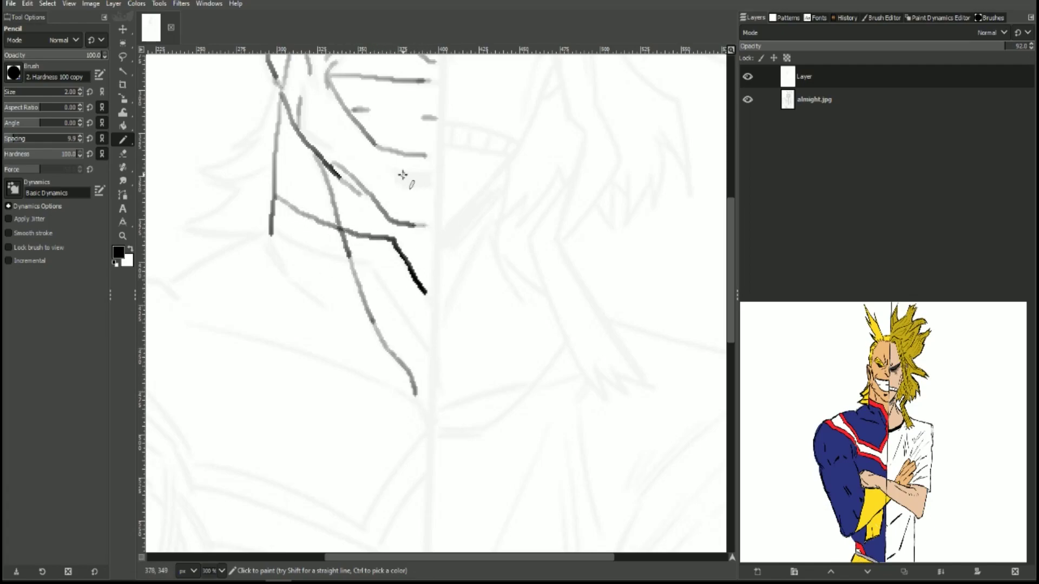
mouse_move(399, 186)
mouse_down()
mouse_move(423, 178)
mouse_move(409, 169)
mouse_move(430, 181)
mouse_up()
mouse_move(274, 234)
mouse_down()
mouse_move(383, 284)
mouse_move(419, 347)
mouse_up()
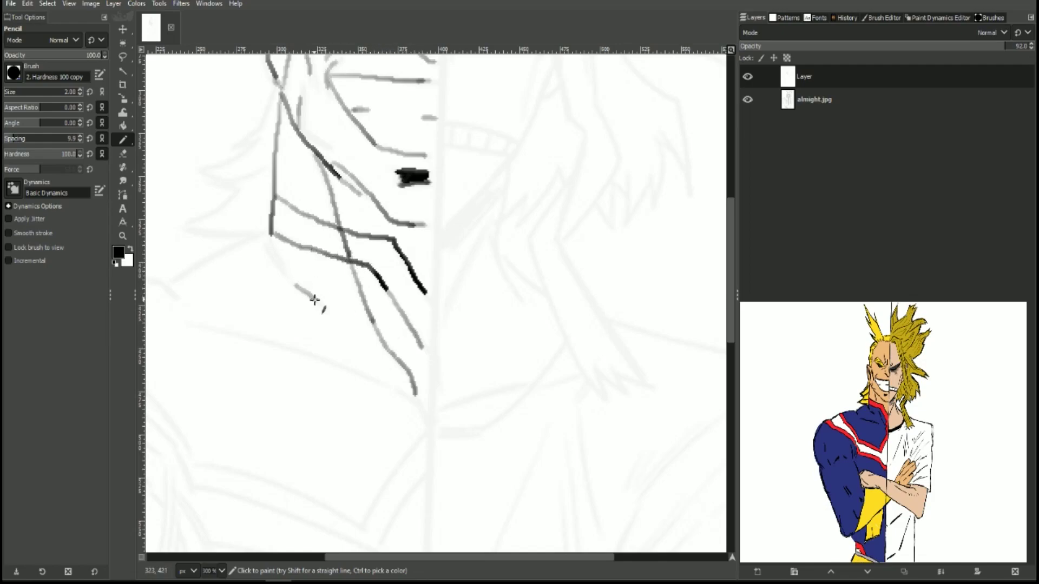
drag(264, 236, 281, 273)
mouse_move(169, 284)
mouse_down()
mouse_move(268, 233)
mouse_move(185, 227)
mouse_move(229, 198)
mouse_move(212, 183)
mouse_move(264, 169)
mouse_move(200, 175)
mouse_move(250, 147)
mouse_move(233, 148)
mouse_move(272, 90)
mouse_up()
Step: Draw a zigzag hair strand, a dark mark under the eye, and the hair outline and spikes
scroll(262, 340, down, 2)
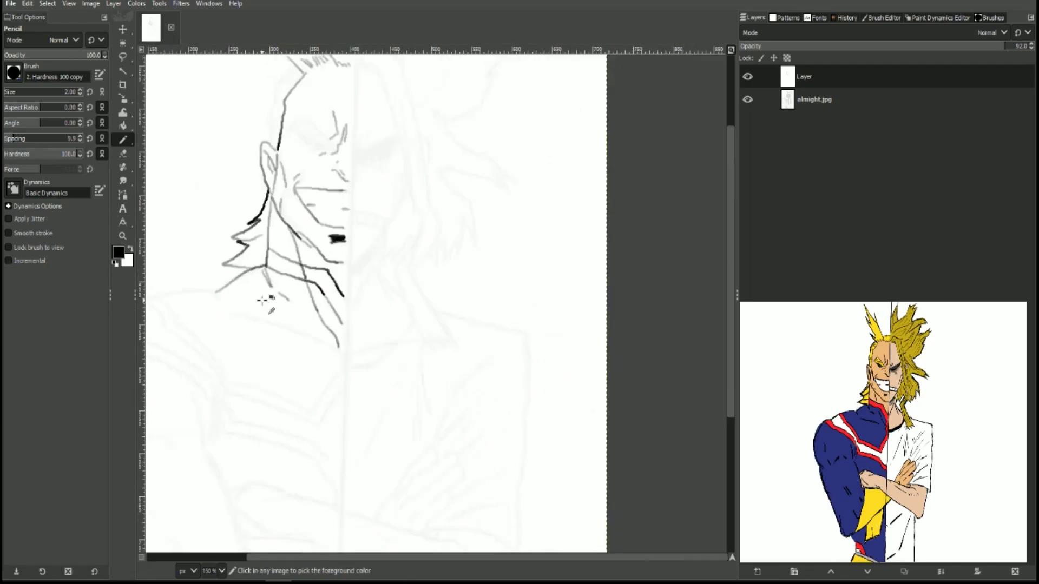
scroll(325, 336, up, 2)
scroll(384, 334, up, 3)
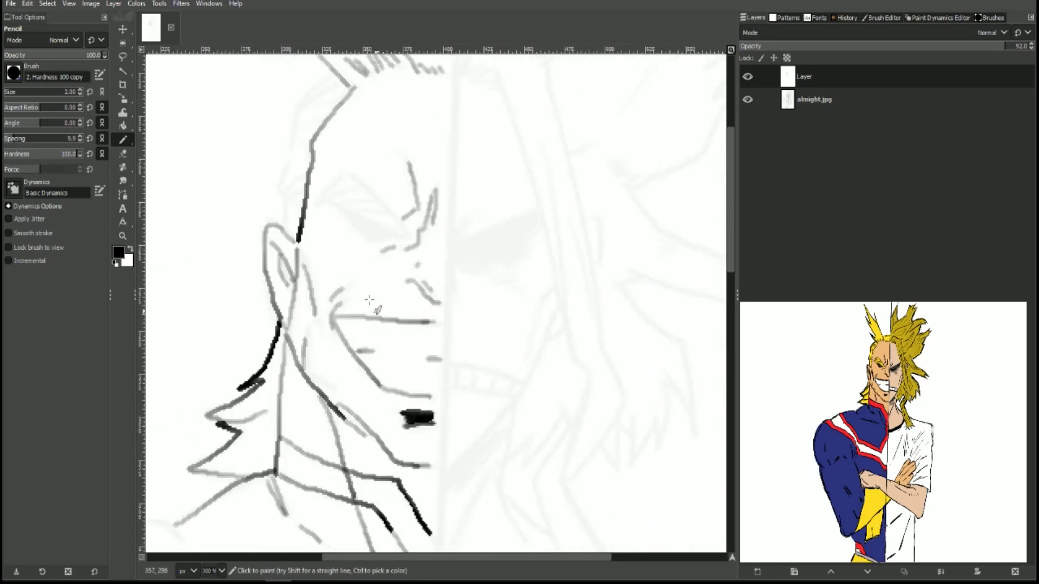
mouse_move(342, 209)
mouse_down()
mouse_move(410, 236)
mouse_move(351, 174)
mouse_up()
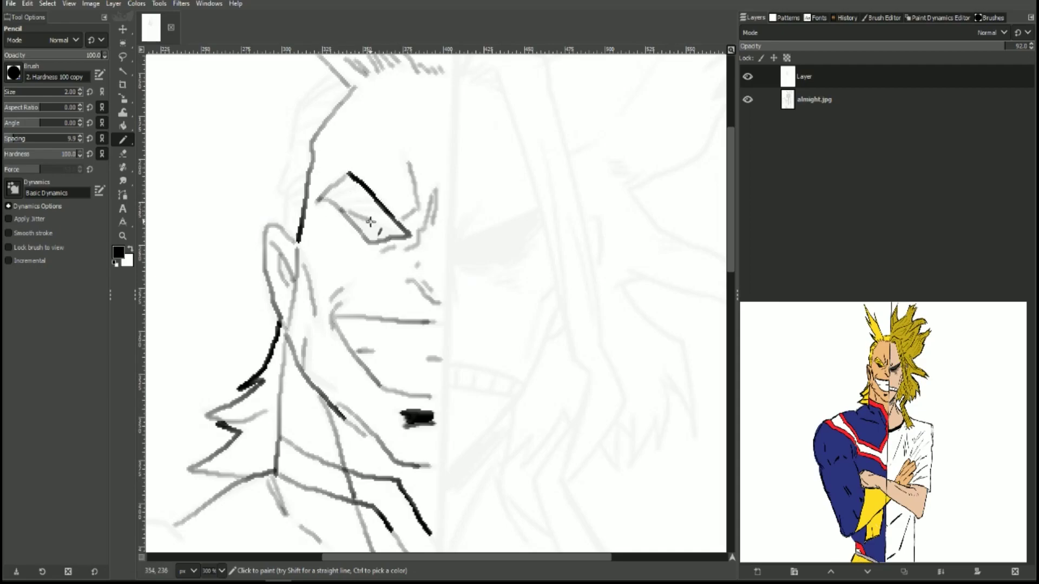
drag(413, 243, 409, 248)
mouse_move(295, 242)
mouse_down()
mouse_move(282, 189)
mouse_move(303, 100)
mouse_move(322, 80)
mouse_up()
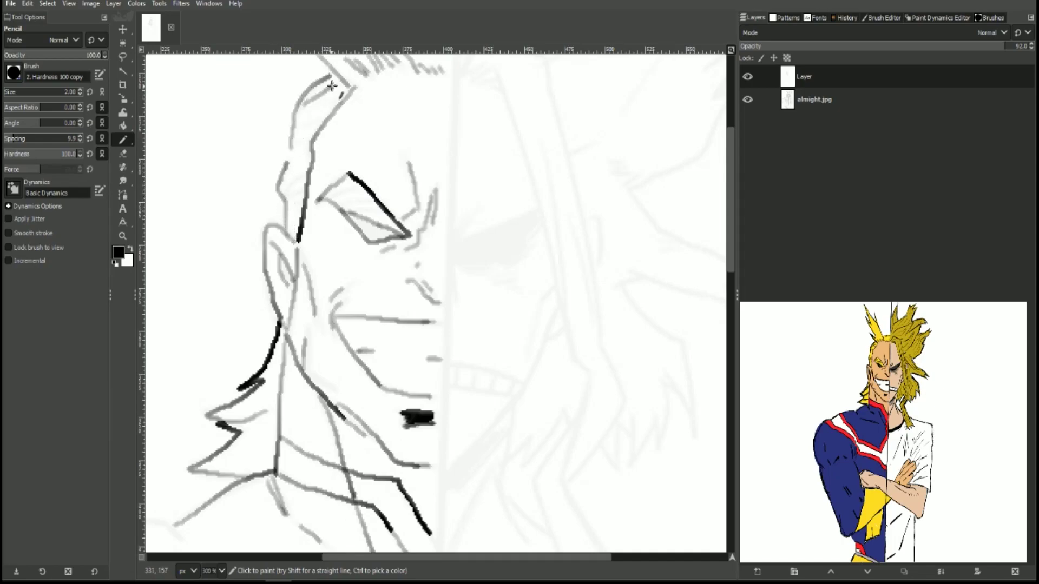
scroll(379, 233, up, 5)
mouse_move(341, 292)
mouse_down()
mouse_move(295, 268)
mouse_move(337, 291)
mouse_move(255, 157)
mouse_move(278, 181)
mouse_move(243, 71)
mouse_move(328, 183)
mouse_move(334, 163)
mouse_move(394, 275)
mouse_up()
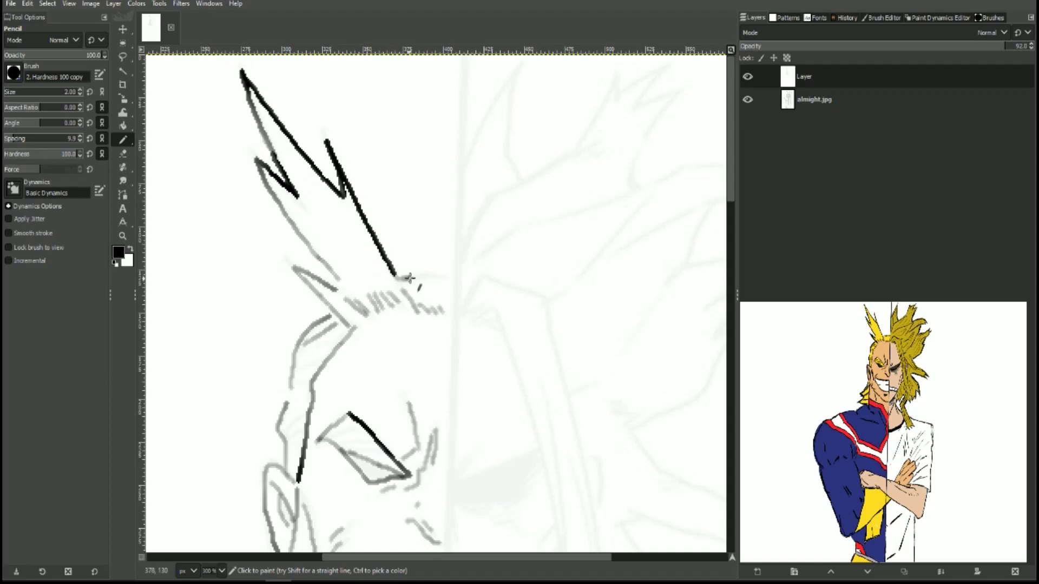
scroll(314, 379, down, 10)
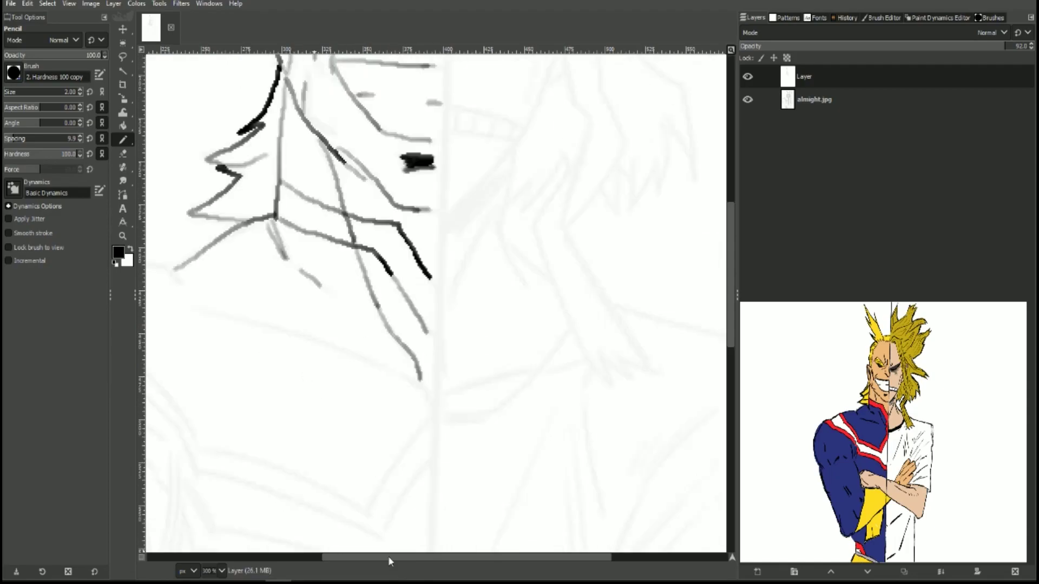
Step: Outline the shoulder from the neck down the arm, plus an upper-chest line
drag(389, 558, 220, 511)
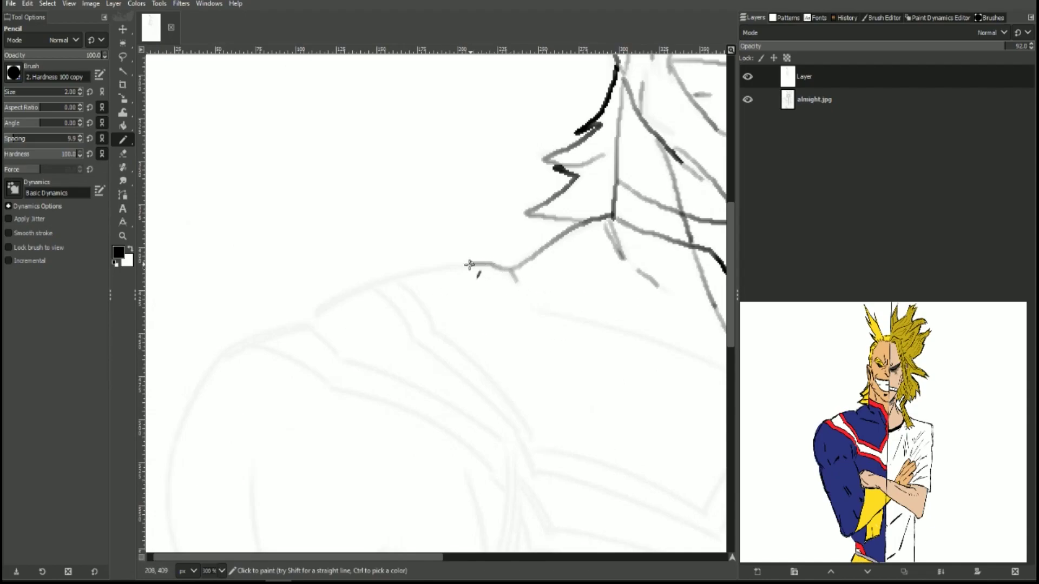
drag(317, 312, 493, 264)
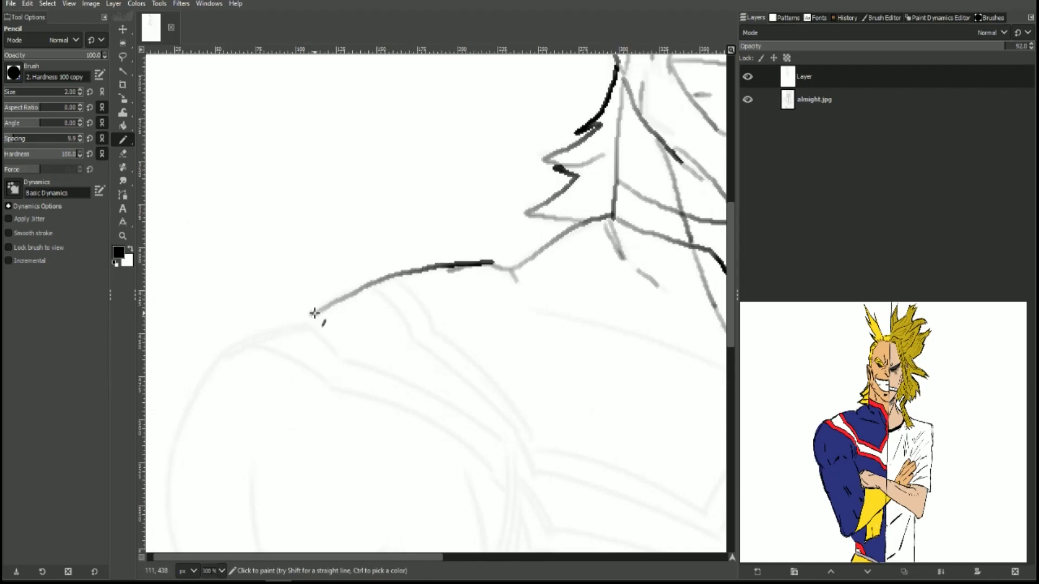
drag(314, 313, 171, 517)
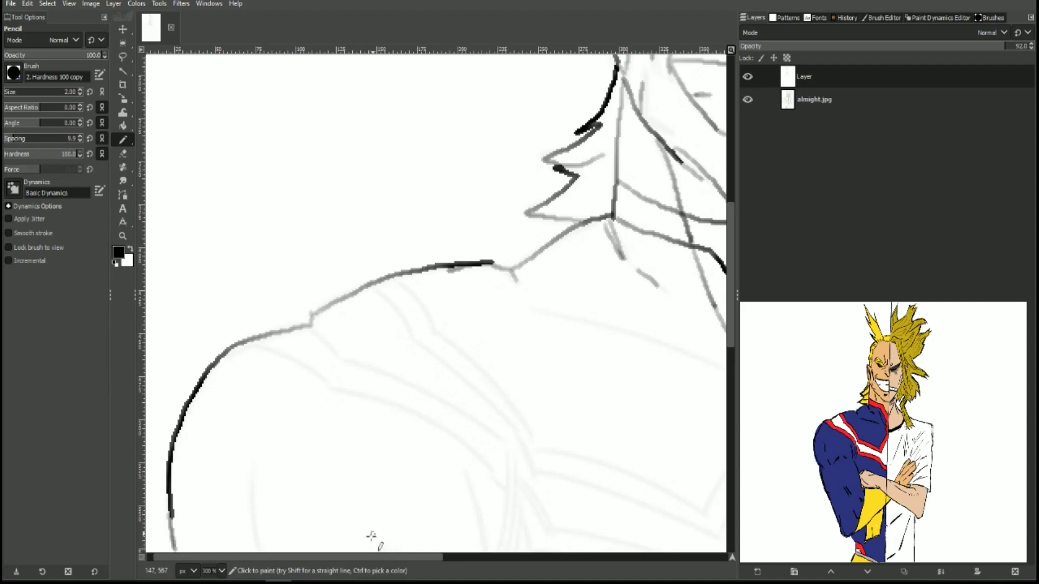
scroll(371, 536, right, 3)
mouse_move(431, 313)
mouse_down()
mouse_move(572, 346)
mouse_move(641, 396)
mouse_up()
Step: Draw the costume stripe across the shoulder with its lower edge and an arm stripe line
mouse_move(278, 281)
mouse_down()
mouse_move(399, 413)
mouse_move(409, 433)
mouse_move(302, 342)
mouse_move(407, 455)
mouse_move(574, 506)
mouse_move(652, 414)
mouse_up()
right_click(407, 467)
drag(407, 466, 520, 502)
drag(604, 528, 650, 452)
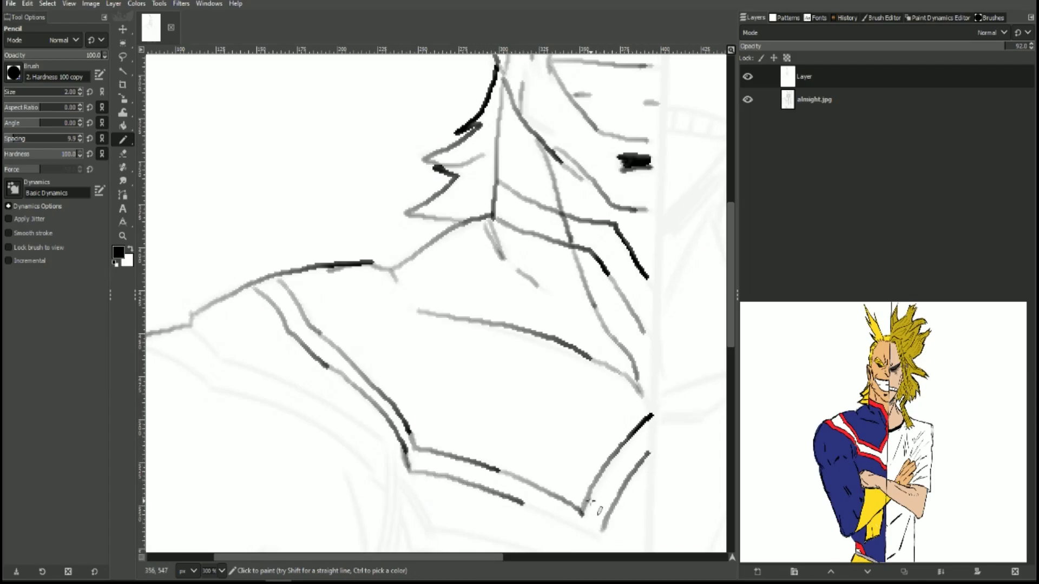
scroll(595, 379, down, 5)
drag(521, 255, 600, 289)
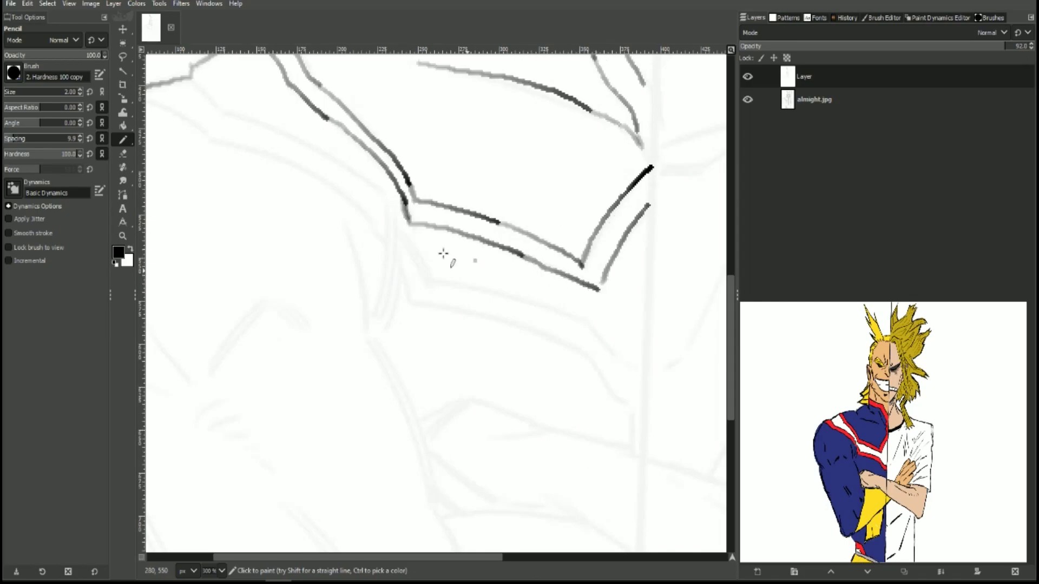
drag(190, 76, 367, 182)
mouse_move(150, 96)
mouse_down()
mouse_move(209, 139)
mouse_move(282, 157)
mouse_move(348, 193)
mouse_move(385, 225)
mouse_move(373, 313)
mouse_move(397, 215)
mouse_up()
Step: Draw the stripe corner, another stripe below, and two parallel crease lines down the arm
right_click(394, 318)
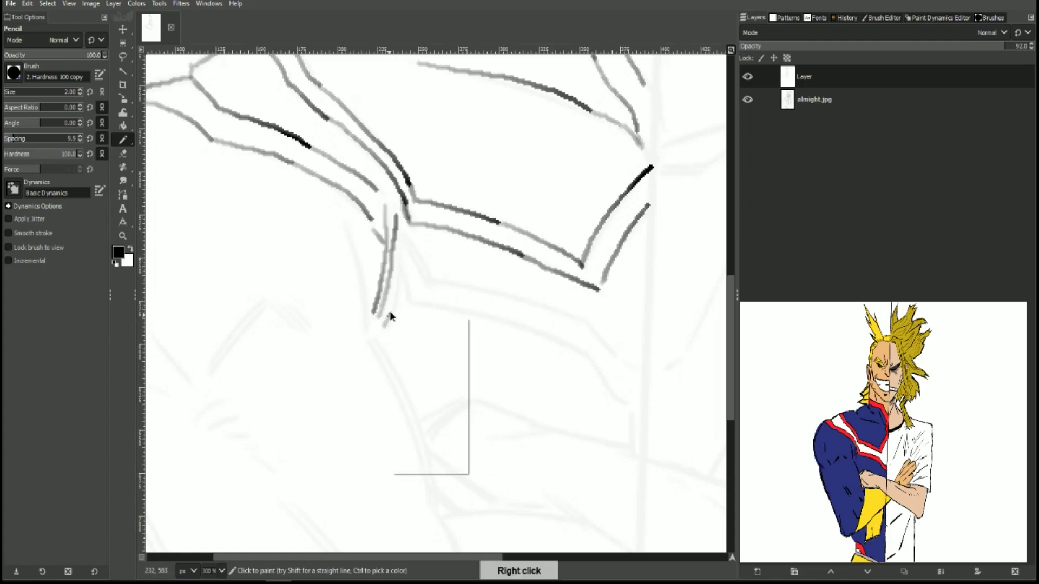
click(399, 309)
mouse_move(384, 327)
mouse_down()
mouse_move(409, 290)
mouse_move(550, 339)
mouse_move(630, 404)
mouse_up()
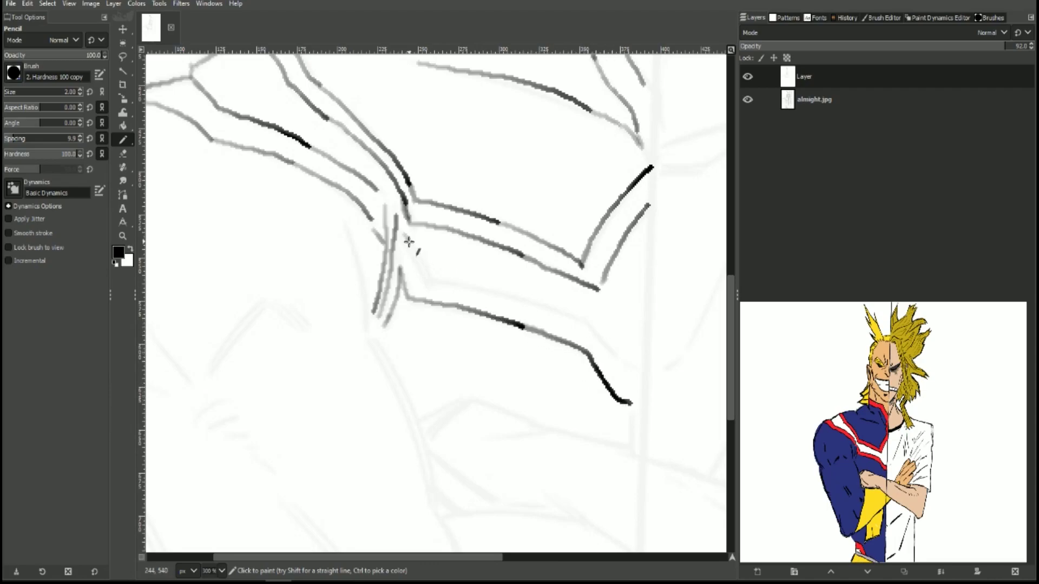
mouse_move(409, 242)
mouse_down()
mouse_move(431, 278)
mouse_move(559, 311)
mouse_move(615, 354)
mouse_up()
mouse_move(344, 229)
mouse_down()
mouse_move(366, 331)
mouse_move(403, 397)
mouse_move(427, 493)
mouse_up()
drag(378, 343, 432, 480)
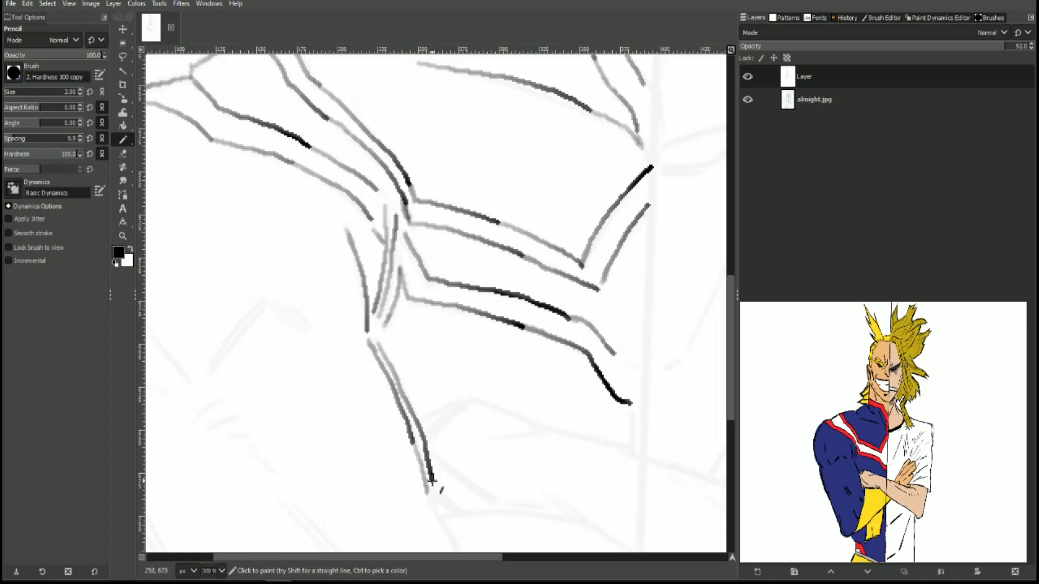
scroll(336, 433, left, 5)
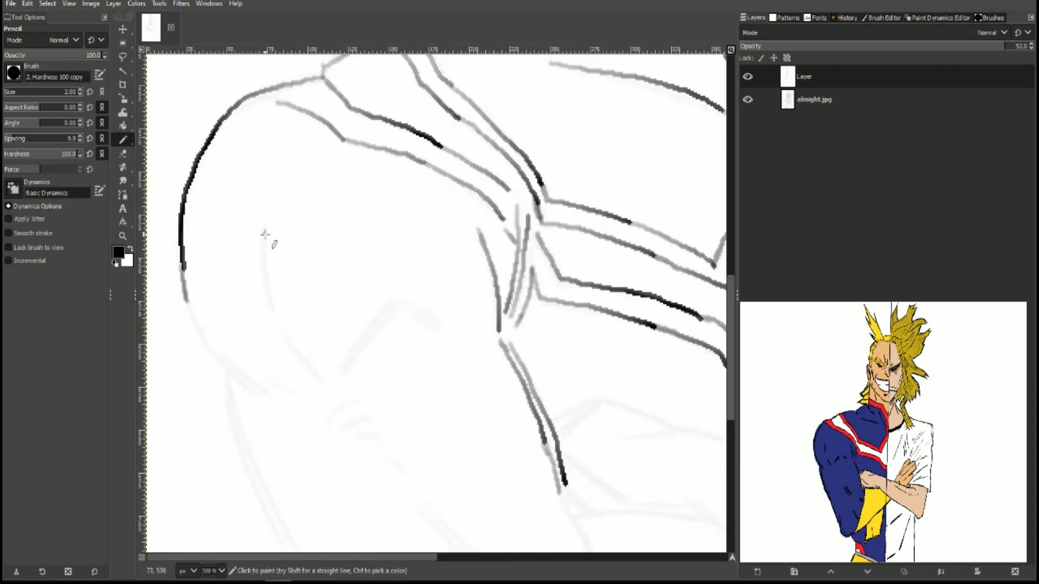
Step: Draw upper-arm lines, muscle hatching, and a long arm contour with a parallel line
drag(265, 236, 276, 318)
drag(286, 337, 312, 373)
mouse_move(187, 305)
mouse_down()
mouse_move(246, 391)
mouse_move(237, 366)
mouse_up()
mouse_move(342, 369)
mouse_down()
mouse_move(397, 299)
mouse_move(393, 309)
mouse_move(432, 328)
mouse_up()
drag(427, 307, 438, 323)
mouse_move(354, 404)
mouse_down()
mouse_move(332, 415)
mouse_move(361, 421)
mouse_move(371, 437)
mouse_up()
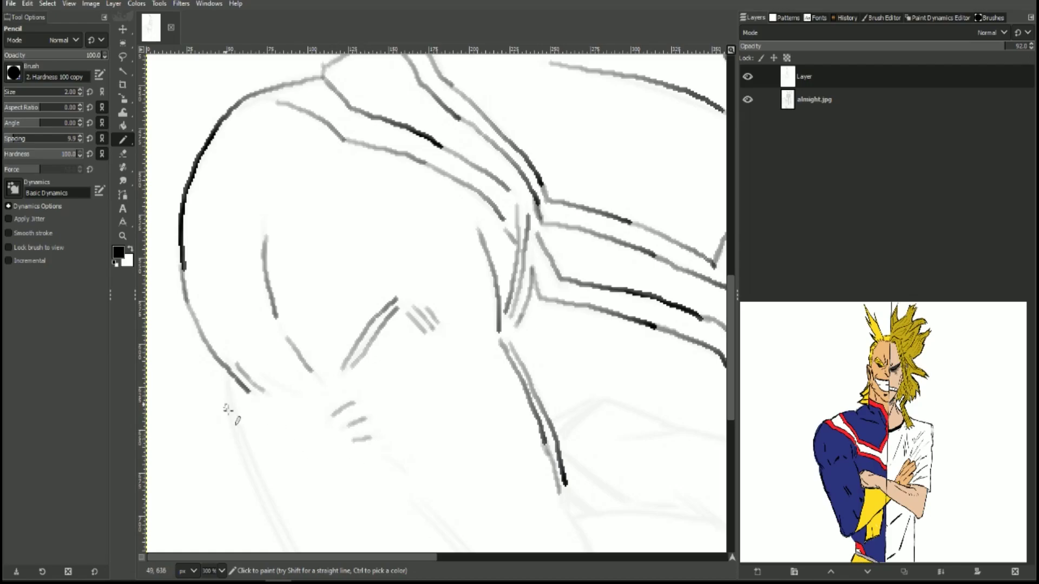
mouse_move(228, 381)
mouse_down()
mouse_move(232, 424)
mouse_move(283, 551)
mouse_up()
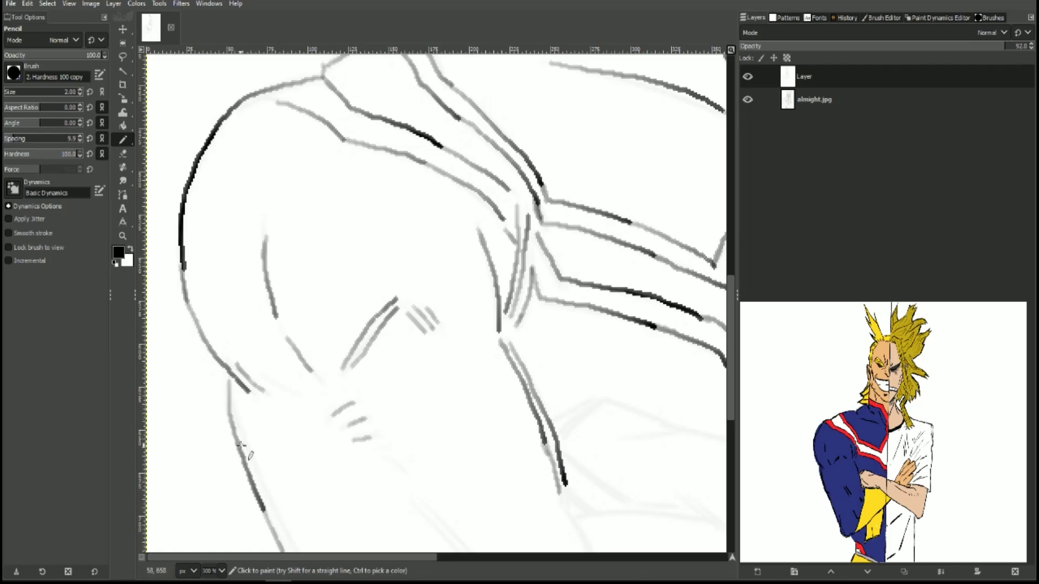
drag(230, 400, 297, 550)
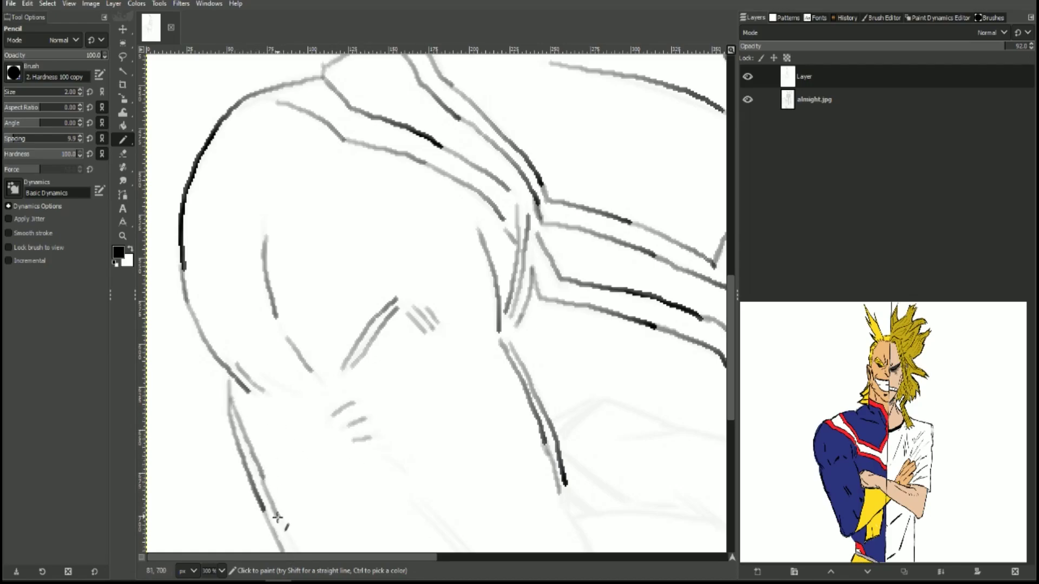
Step: Extend the parallel arm lines downward and draw the forearm, crossed arm and lower arm contours
scroll(459, 459, down, 5)
mouse_move(281, 304)
mouse_down()
mouse_move(328, 359)
mouse_move(393, 508)
mouse_up()
scroll(407, 481, down, 5)
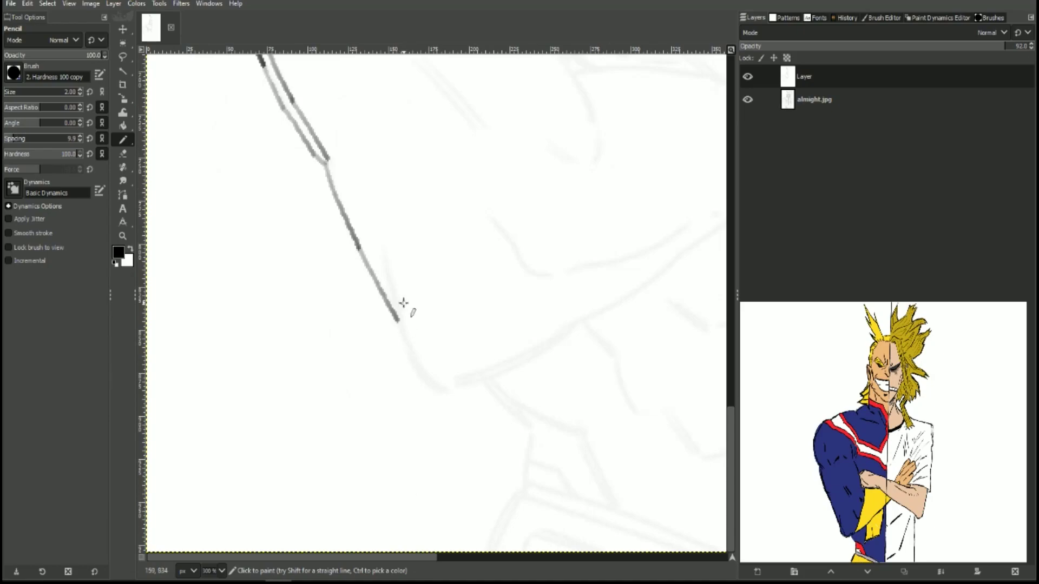
drag(399, 318, 440, 388)
drag(396, 297, 390, 265)
mouse_move(500, 227)
mouse_down()
mouse_move(541, 277)
mouse_move(685, 232)
mouse_up()
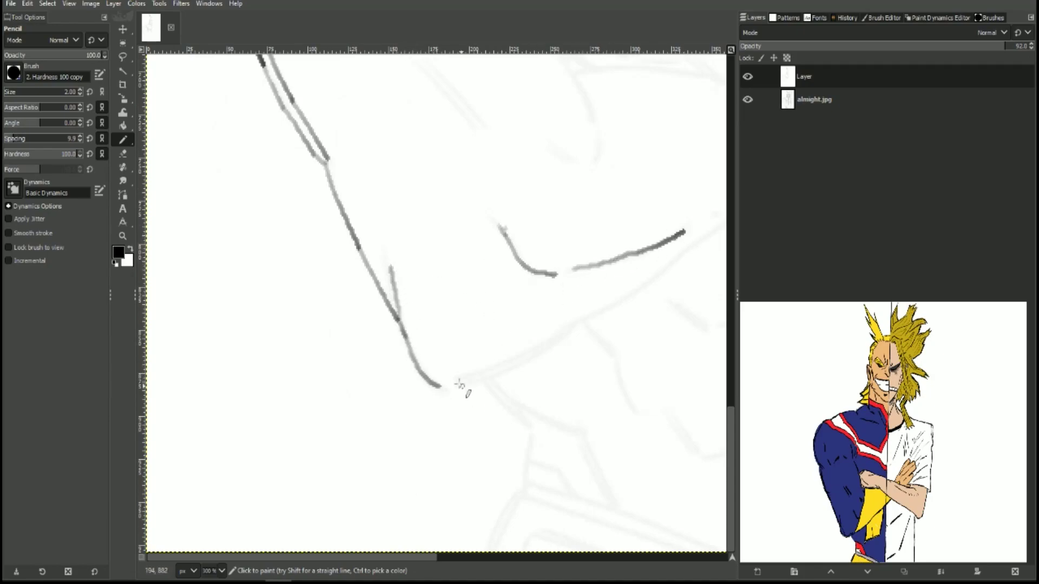
mouse_move(456, 378)
mouse_down()
mouse_move(520, 364)
mouse_move(574, 325)
mouse_move(480, 380)
mouse_move(573, 333)
mouse_move(690, 250)
mouse_up()
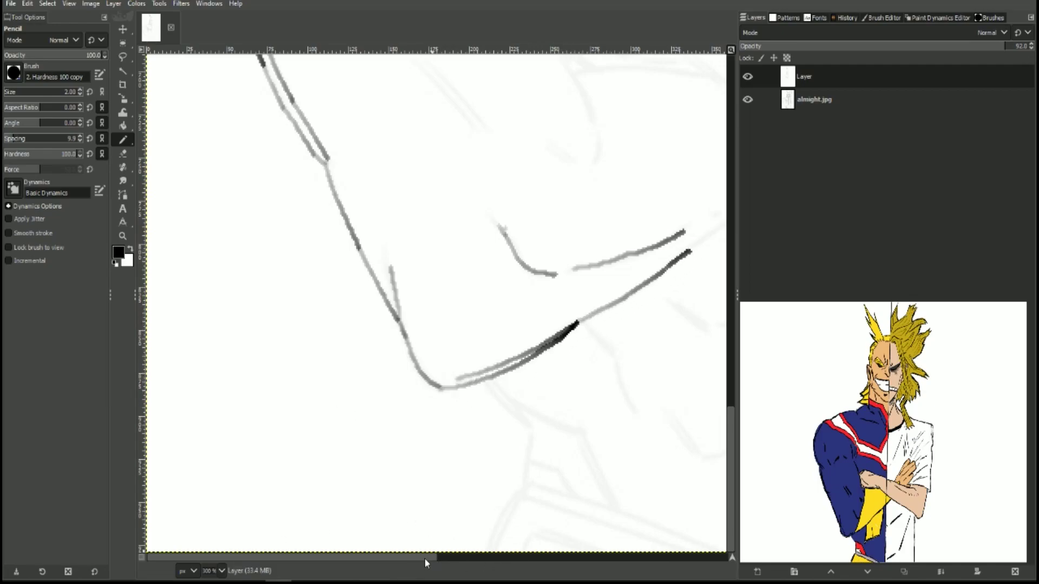
drag(424, 557, 493, 557)
drag(508, 249, 580, 196)
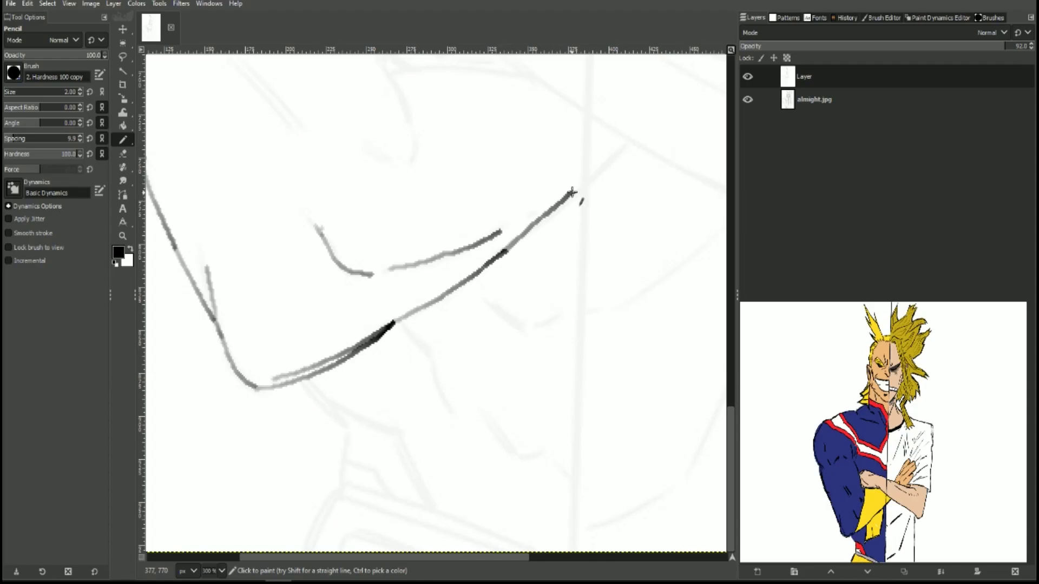
scroll(517, 211, up, 5)
Step: Add forearm fold strokes, a long arm line, upper-arm muscle lines and diagonal arm lines
drag(379, 297, 404, 358)
drag(387, 320, 504, 322)
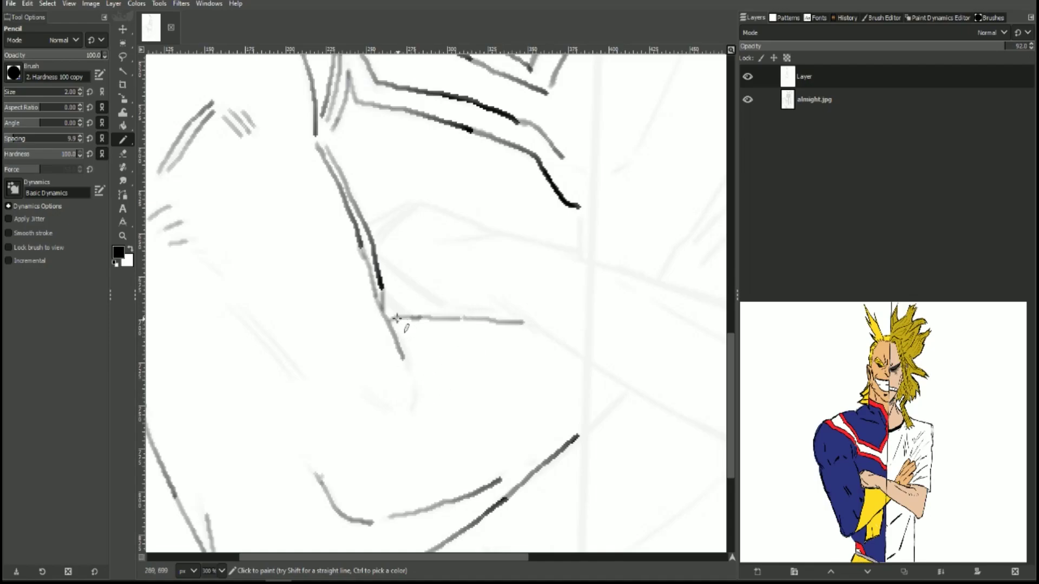
mouse_move(393, 329)
mouse_down()
mouse_move(417, 411)
mouse_move(405, 548)
mouse_up()
scroll(395, 514, down, 5)
scroll(381, 433, up, 3)
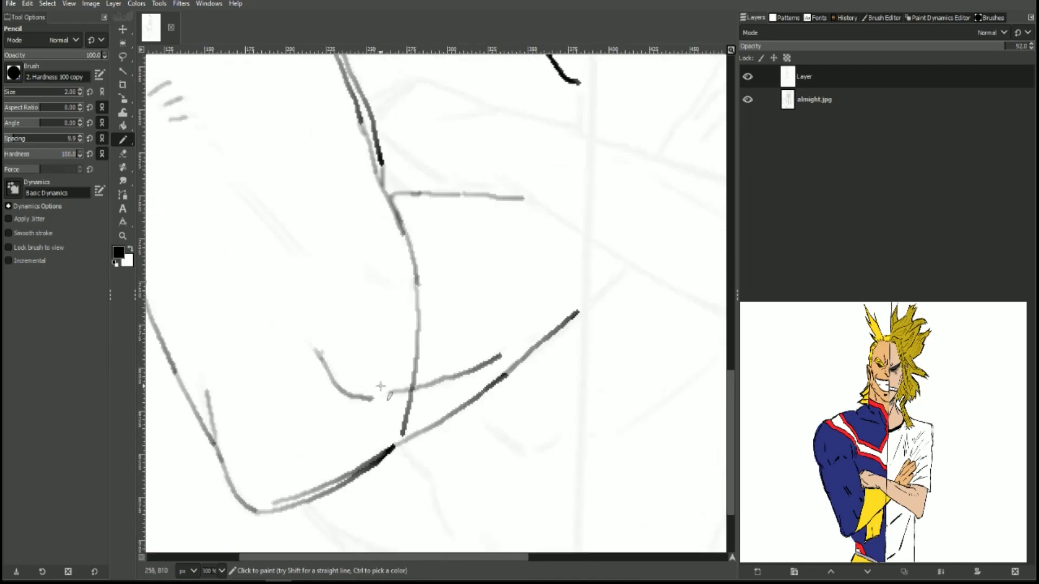
mouse_move(381, 120)
mouse_down()
mouse_move(414, 86)
mouse_move(372, 97)
mouse_move(401, 153)
mouse_move(479, 186)
mouse_up()
drag(452, 118, 490, 108)
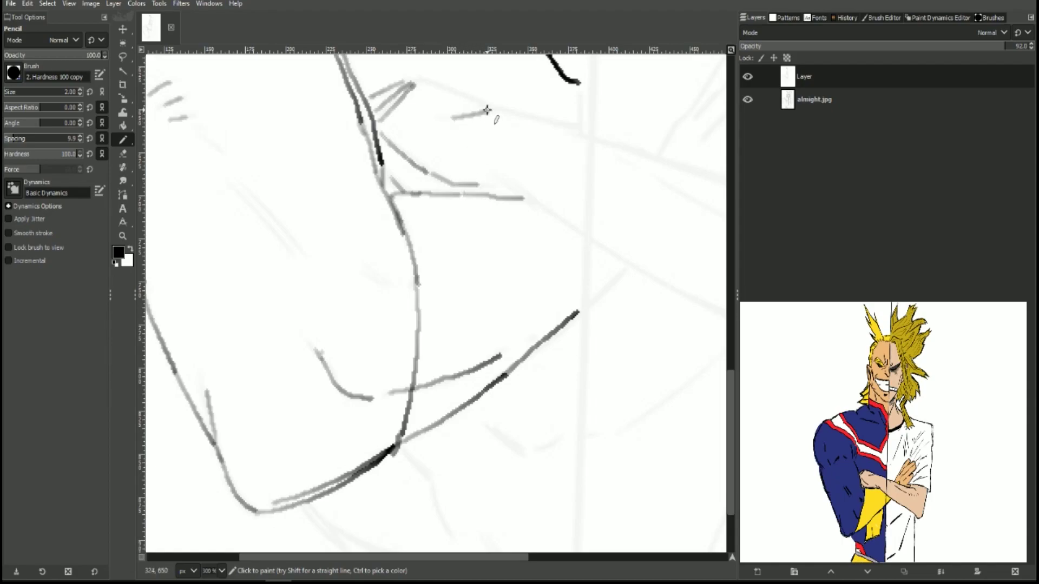
drag(416, 80, 491, 105)
drag(497, 107, 556, 123)
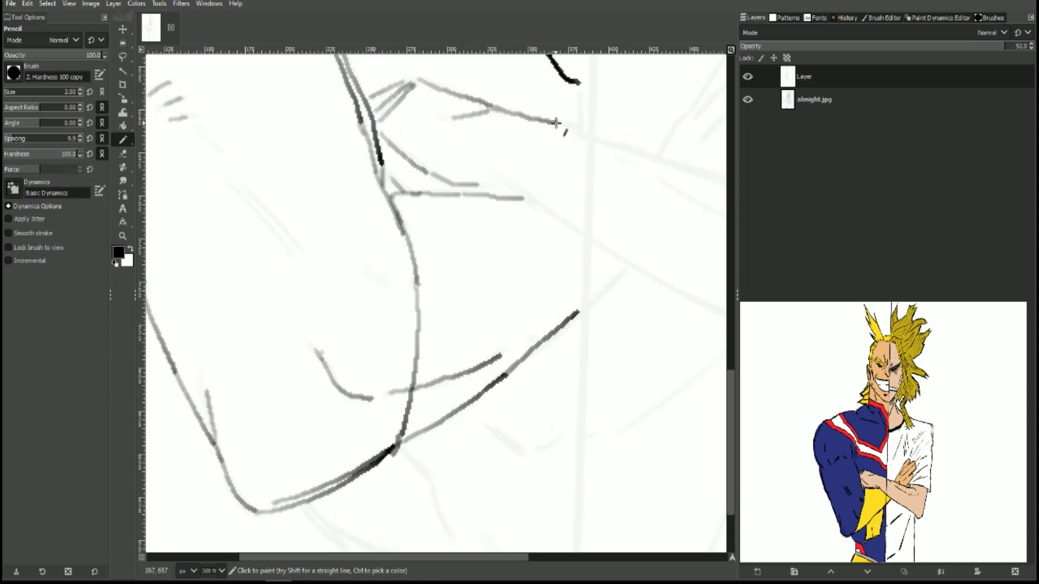
drag(478, 185, 582, 228)
Step: Draw parallel lines below the elbow, a line from the junction, and short forearm strokes
scroll(602, 165, up, 5)
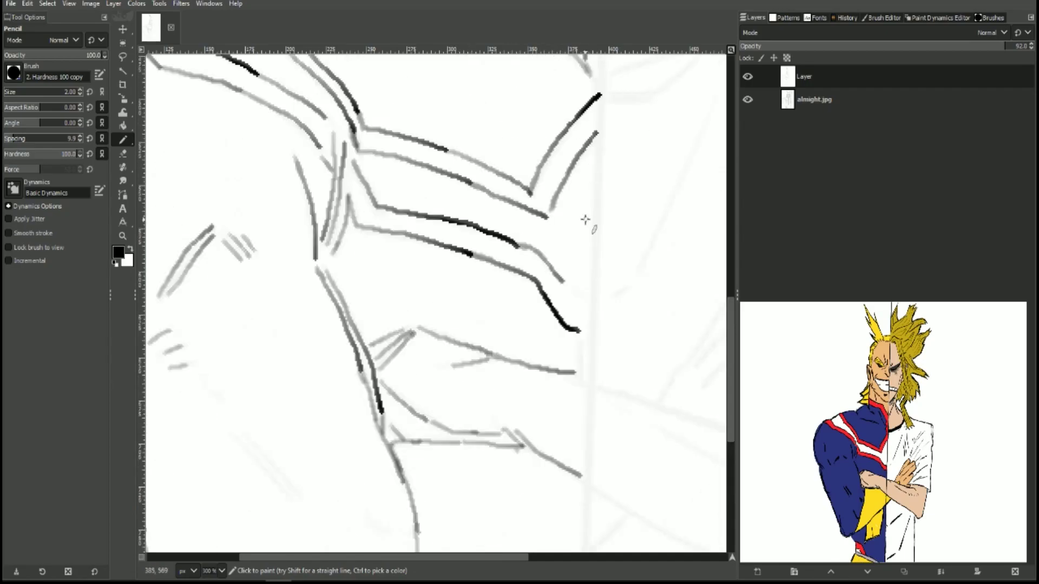
drag(563, 279, 581, 294)
scroll(497, 223, down, 4)
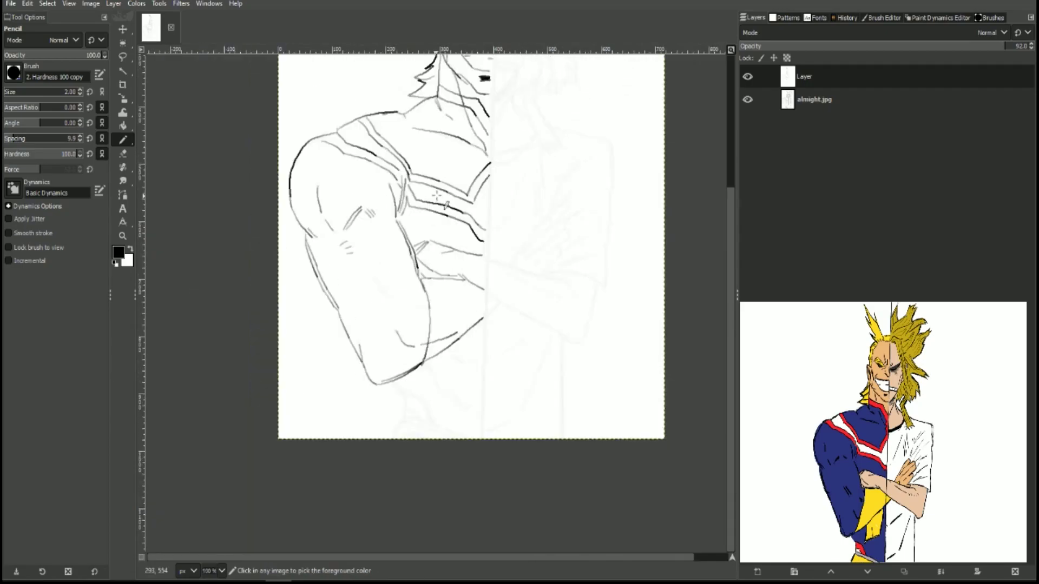
scroll(460, 309, up, 1)
scroll(461, 308, up, 2)
scroll(460, 309, up, 1)
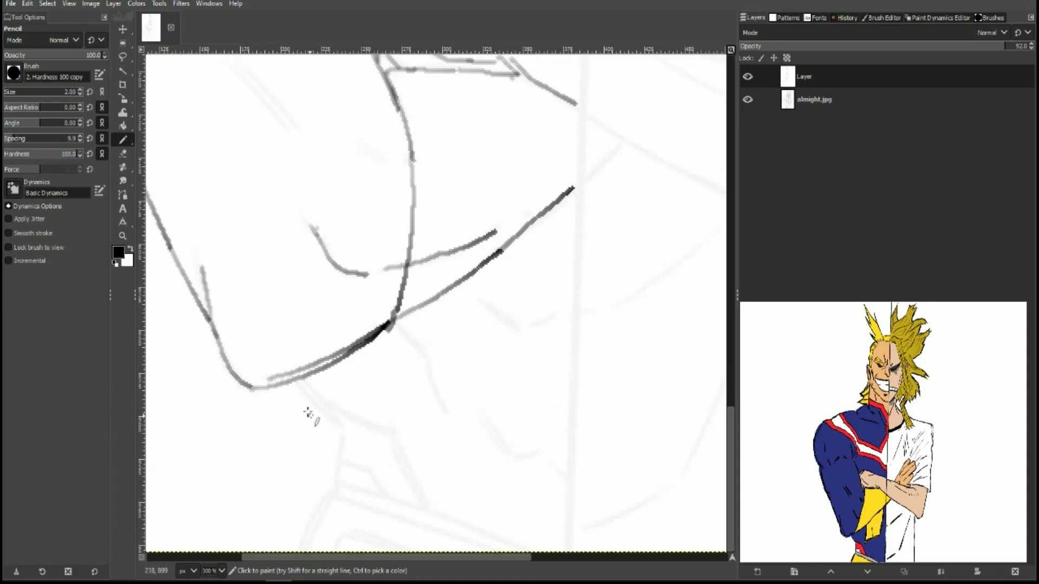
drag(311, 401, 335, 422)
drag(304, 383, 337, 423)
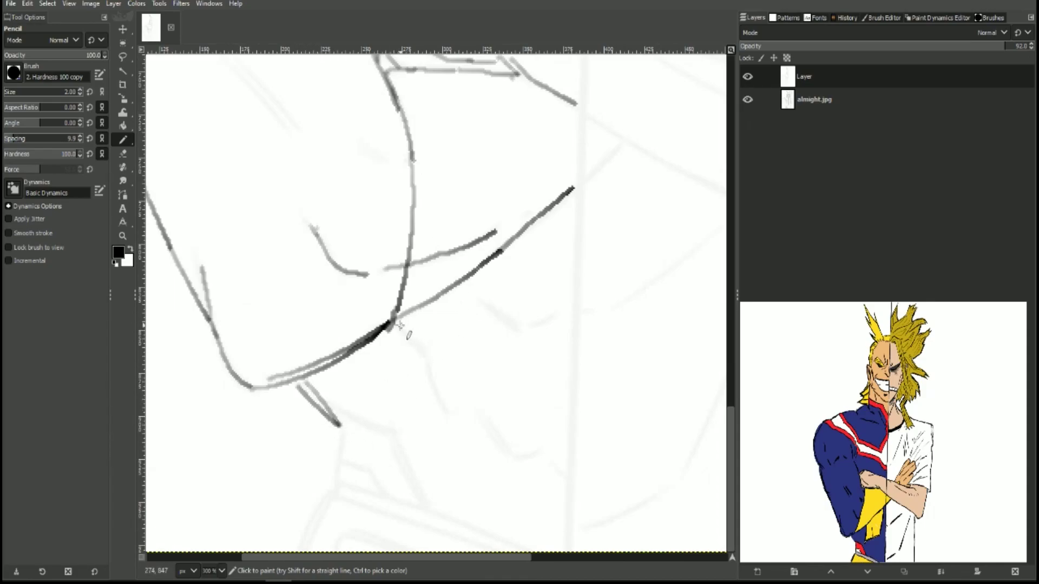
mouse_move(399, 324)
mouse_down()
mouse_move(433, 367)
mouse_move(441, 402)
mouse_up()
mouse_move(485, 302)
mouse_down()
mouse_move(517, 329)
mouse_move(554, 314)
mouse_up()
right_click(504, 455)
mouse_move(478, 416)
mouse_down()
mouse_move(504, 454)
mouse_move(531, 458)
mouse_up()
Step: Draw the hand's curve and edge and the lower lines, then fit the whole image in view
mouse_move(331, 404)
mouse_down()
mouse_move(392, 429)
mouse_move(429, 501)
mouse_move(383, 429)
mouse_move(409, 476)
mouse_up()
drag(338, 460, 382, 489)
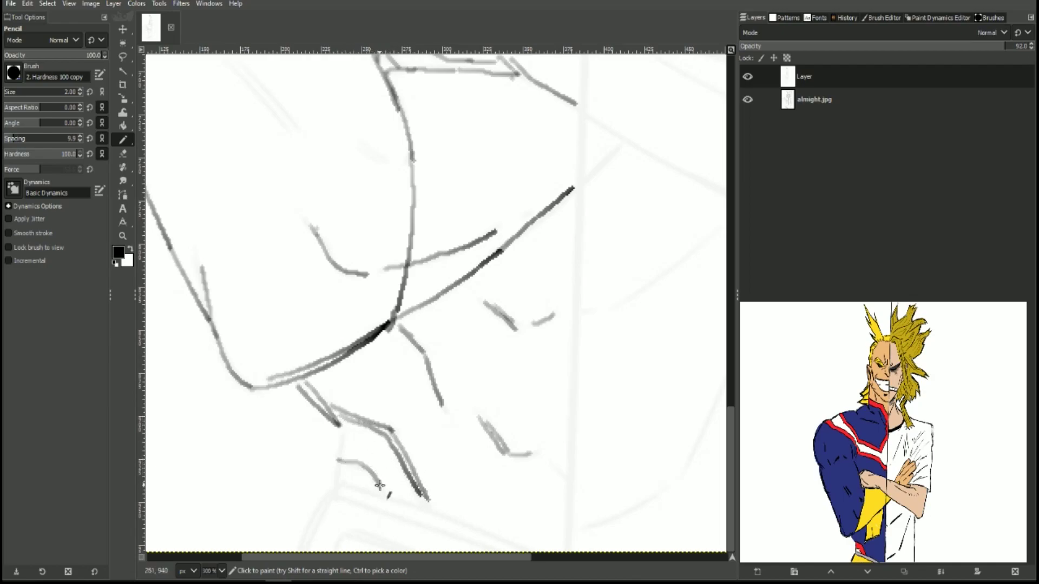
drag(341, 433, 341, 484)
mouse_move(302, 542)
mouse_down()
mouse_move(319, 501)
mouse_move(356, 489)
mouse_move(506, 538)
mouse_move(318, 523)
mouse_move(330, 494)
mouse_move(486, 543)
mouse_up()
drag(335, 549, 397, 543)
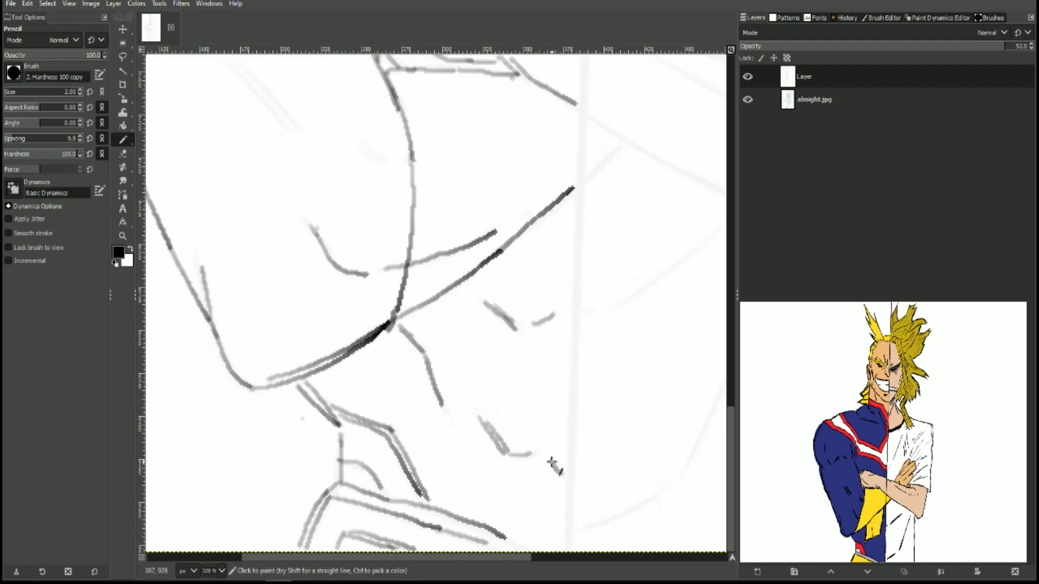
key(shift+ctrl+j)
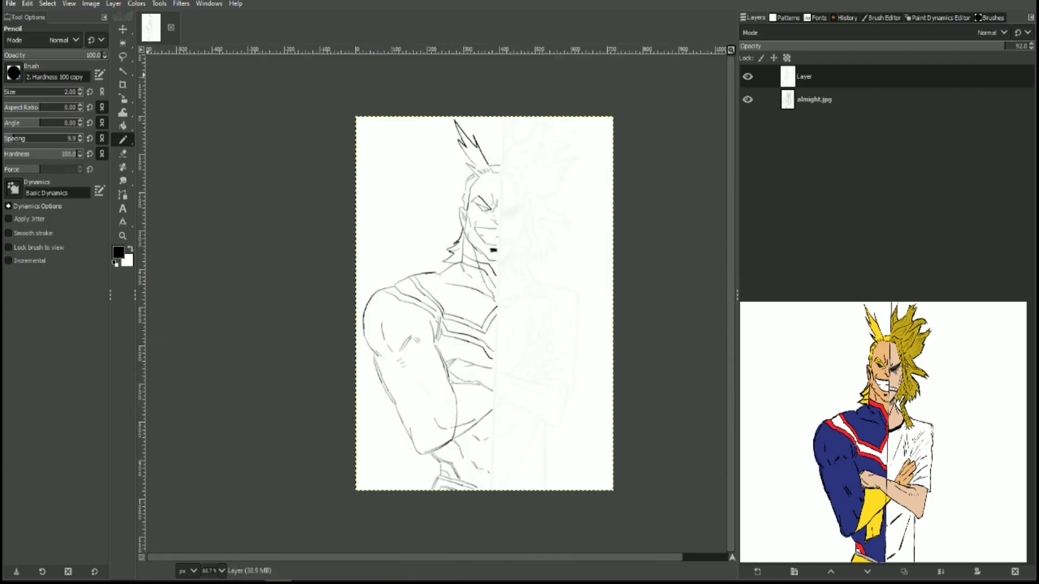
Step: At 100% zoom with the Brushes panel up, draw the right-side hair spikes ending in a zigzag tip
key(shift+ctrl+b)
key(1)
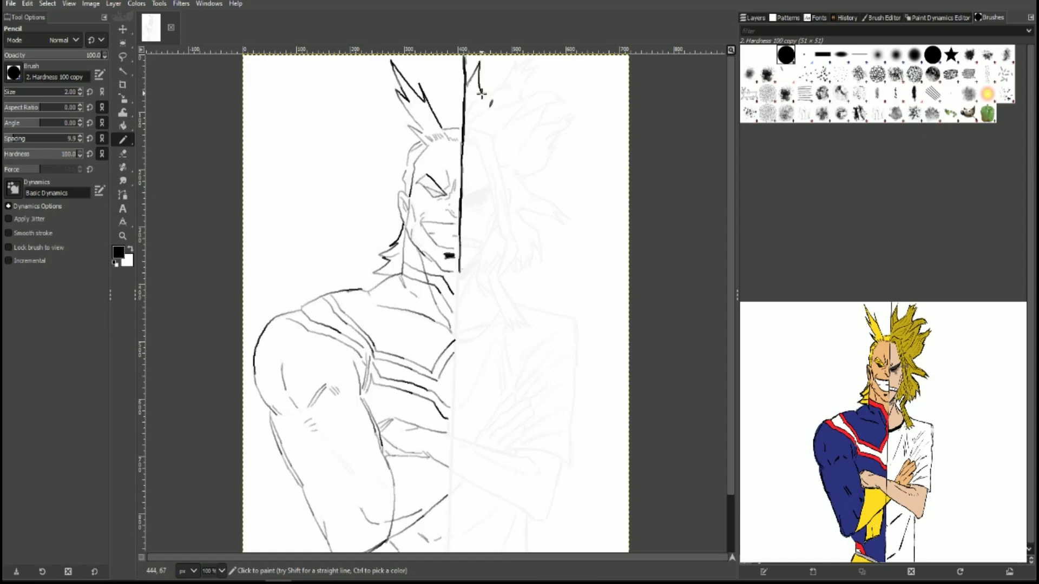
drag(471, 108, 507, 84)
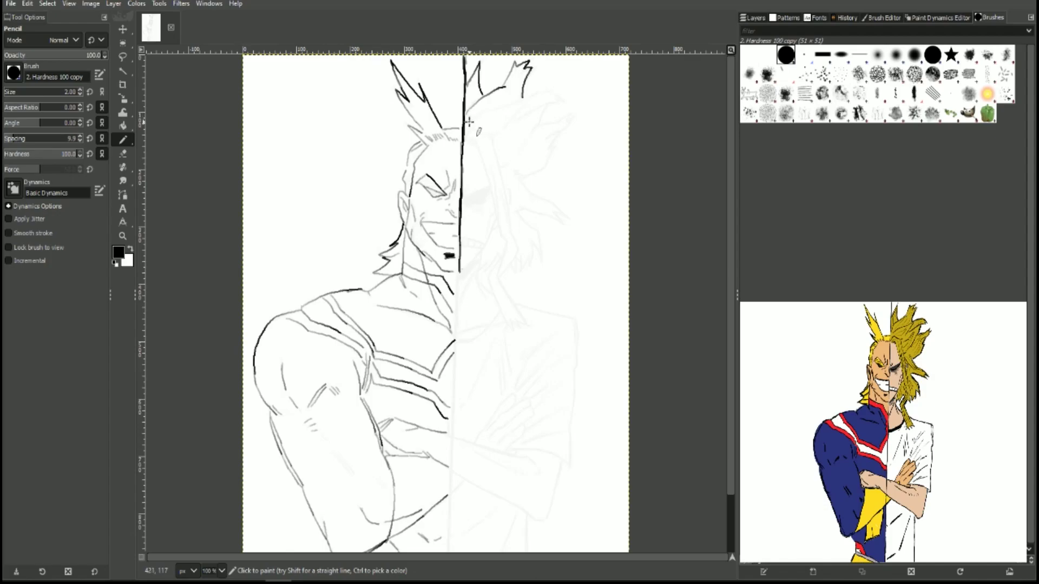
drag(470, 122, 528, 96)
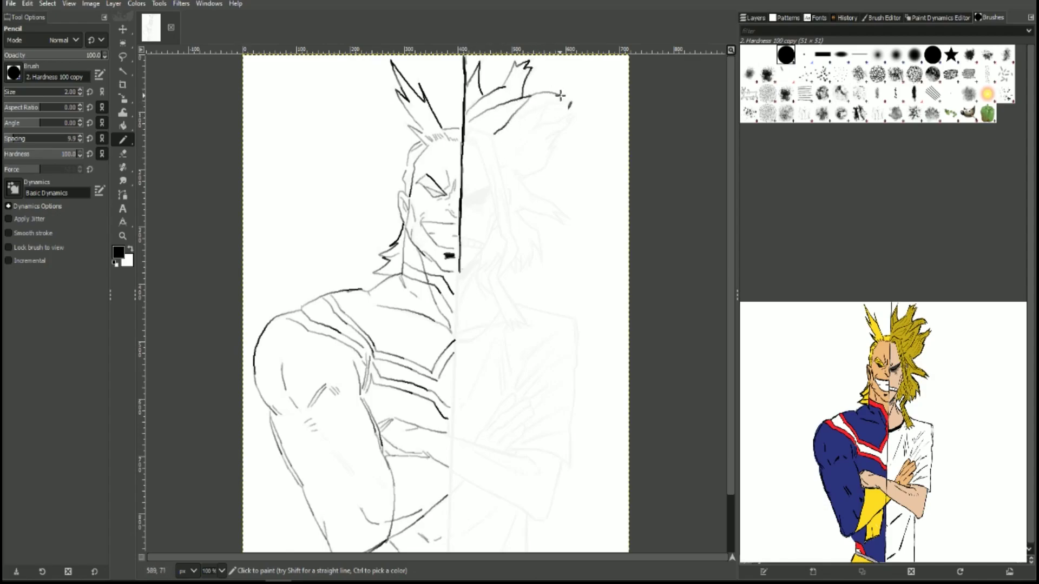
mouse_move(539, 106)
mouse_down()
mouse_move(512, 124)
mouse_move(569, 112)
mouse_move(528, 171)
mouse_up()
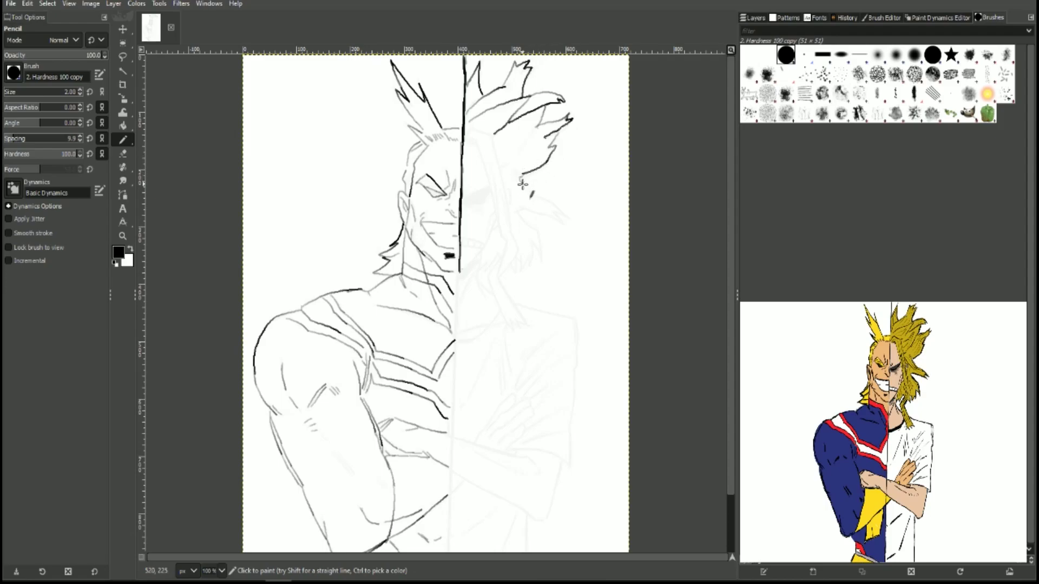
mouse_move(564, 219)
mouse_down()
mouse_move(534, 212)
mouse_move(542, 262)
mouse_up()
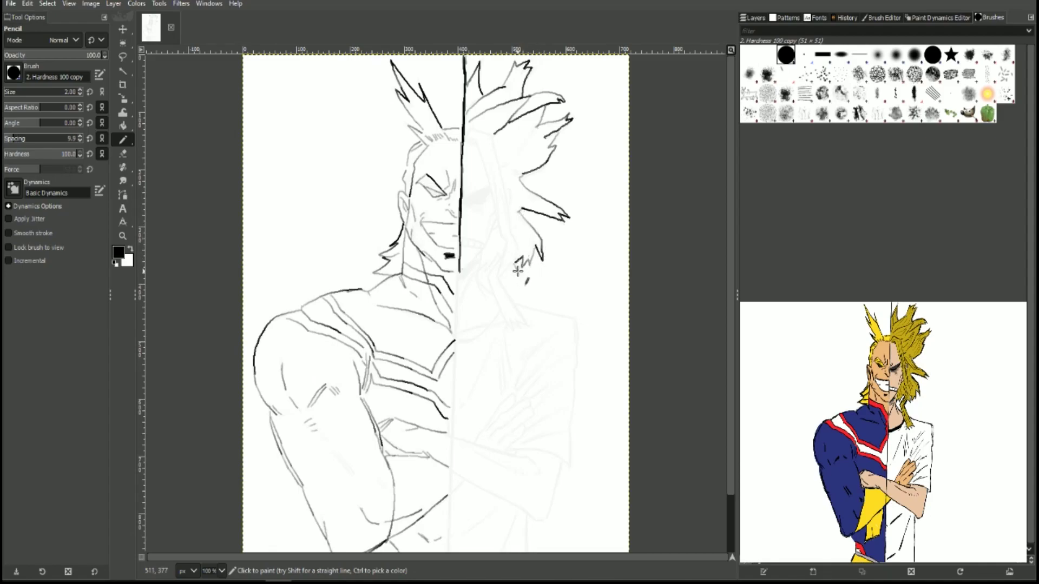
Step: Draw the right hair strands: a zigzag lock by the chin, strands beside the face, and the top outline
scroll(494, 274, up, 3)
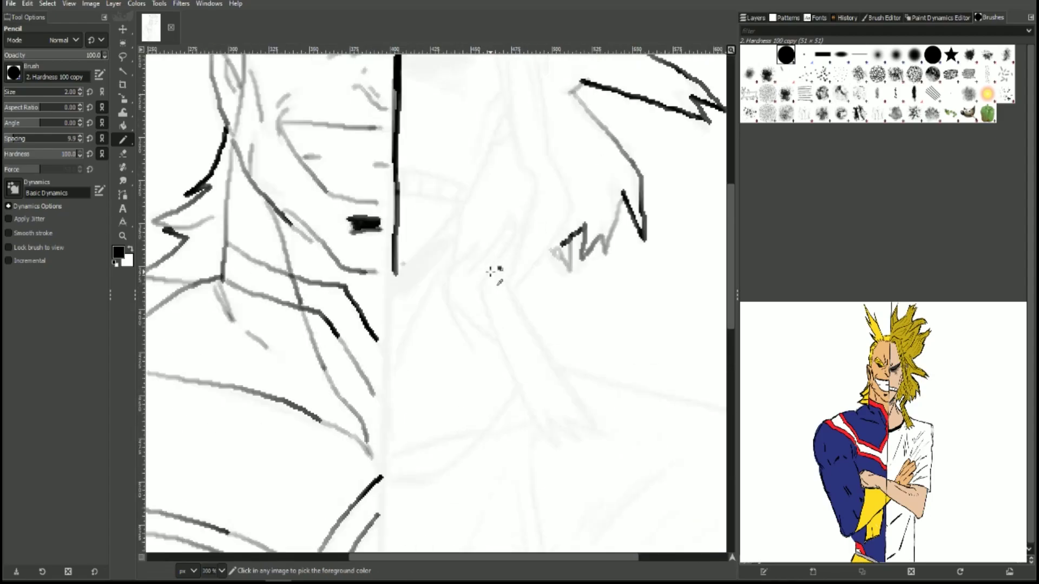
mouse_move(508, 229)
mouse_down()
mouse_move(475, 266)
mouse_move(454, 263)
mouse_move(459, 230)
mouse_move(449, 278)
mouse_move(461, 338)
mouse_move(494, 342)
mouse_up()
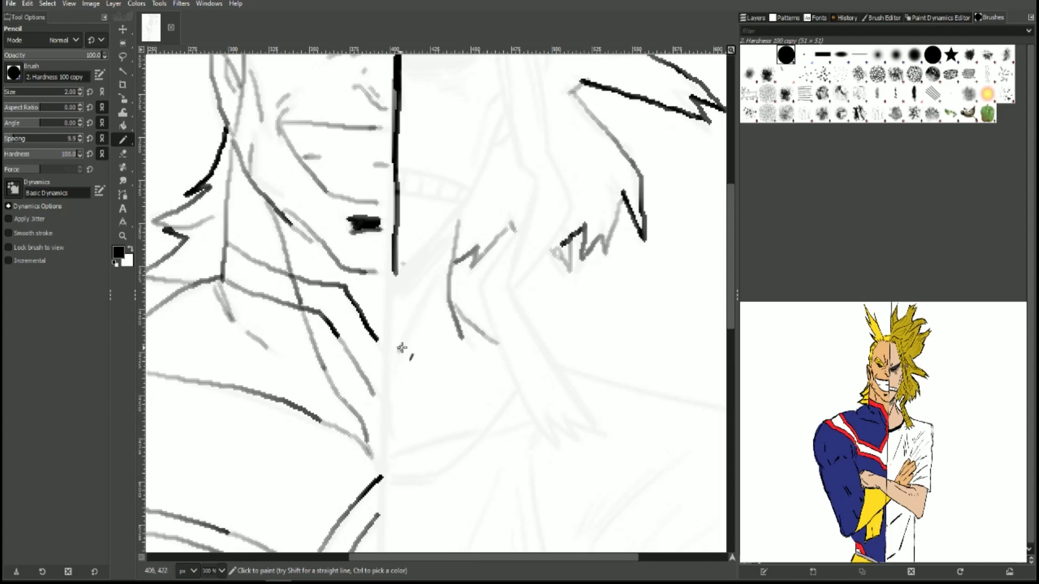
mouse_move(399, 351)
mouse_down()
mouse_move(441, 245)
mouse_move(477, 199)
mouse_move(504, 113)
mouse_move(514, 151)
mouse_up()
scroll(449, 219, up, 5)
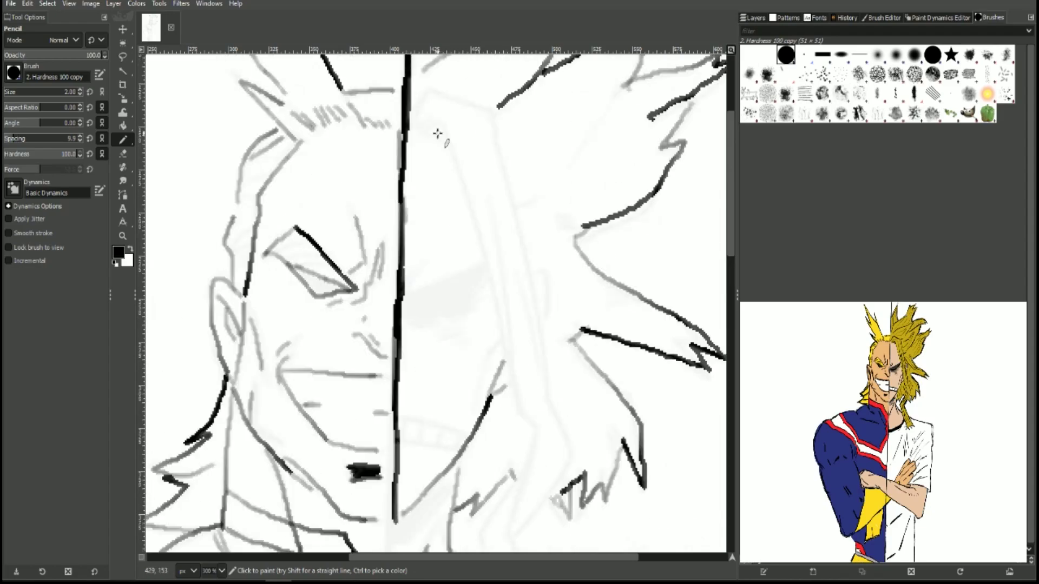
mouse_move(413, 118)
mouse_down()
mouse_move(439, 97)
mouse_move(481, 105)
mouse_move(497, 150)
mouse_up()
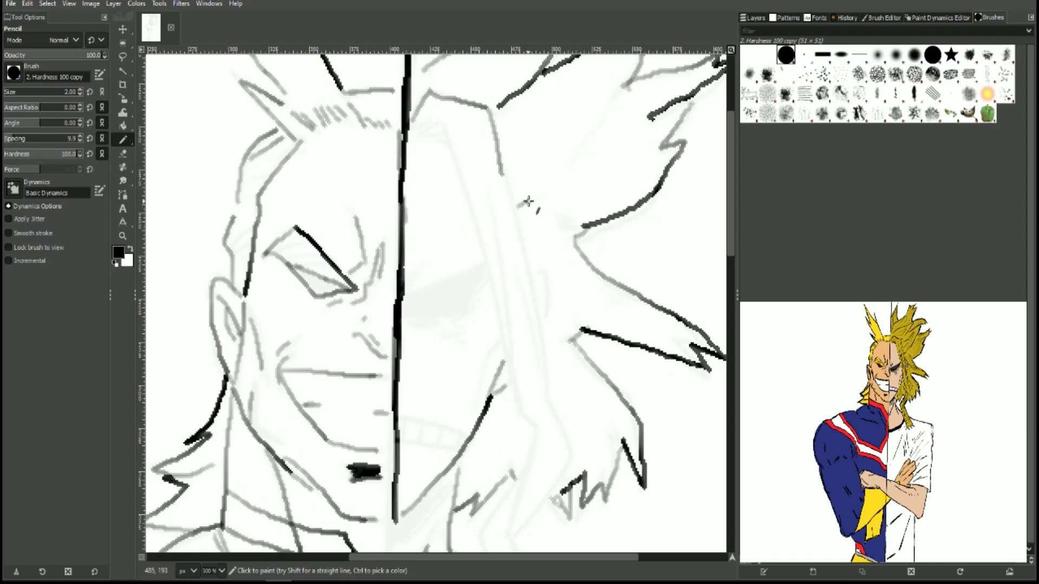
mouse_move(519, 206)
mouse_down()
mouse_move(590, 133)
mouse_move(617, 87)
mouse_up()
drag(500, 175, 538, 288)
scroll(535, 281, down, 3)
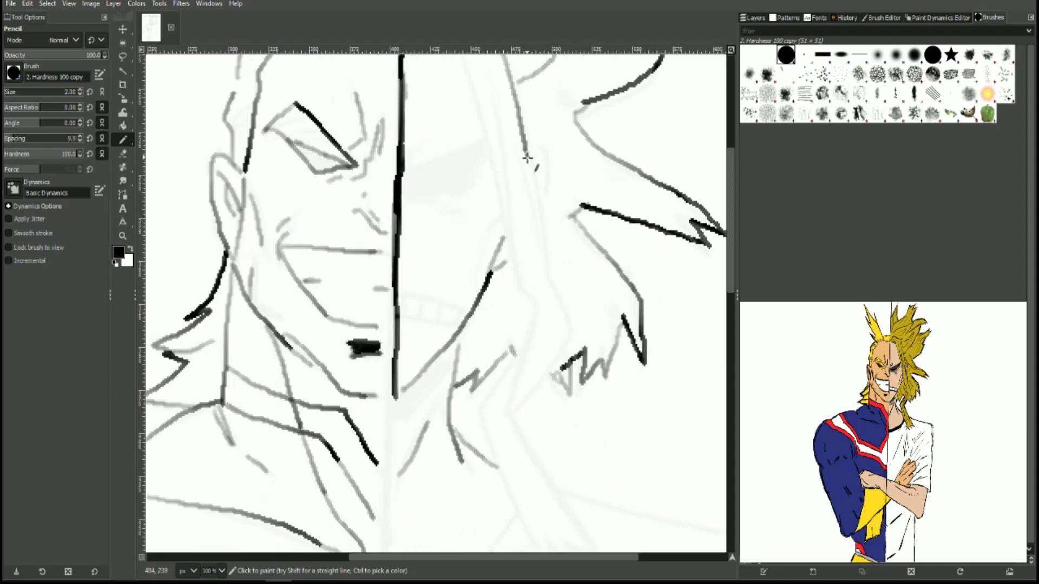
drag(528, 157, 569, 325)
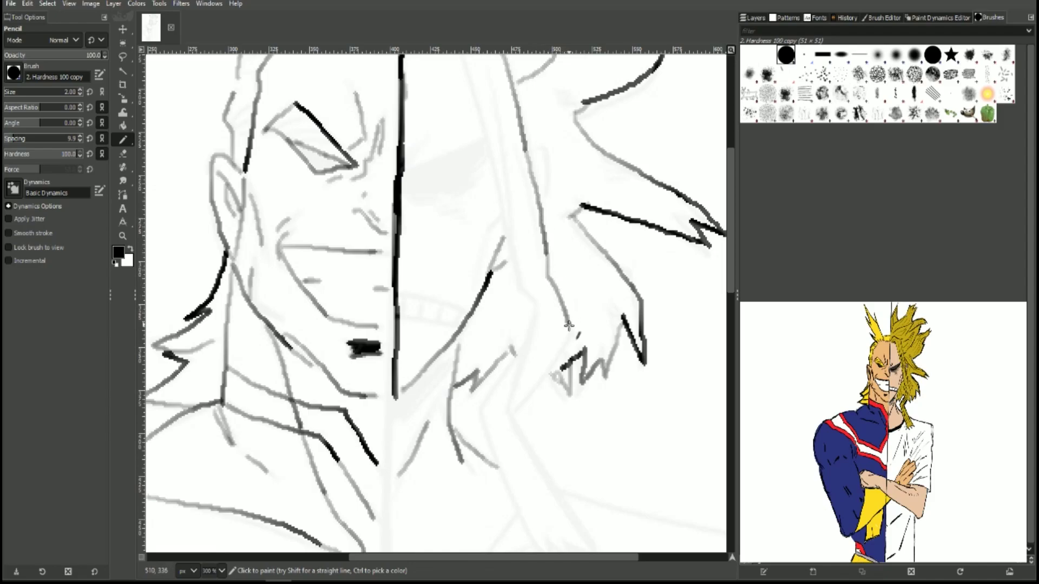
mouse_move(515, 409)
mouse_down()
mouse_move(574, 324)
mouse_move(519, 379)
mouse_move(534, 304)
mouse_move(487, 144)
mouse_move(463, 169)
mouse_move(493, 271)
mouse_up()
scroll(472, 171, up, 3)
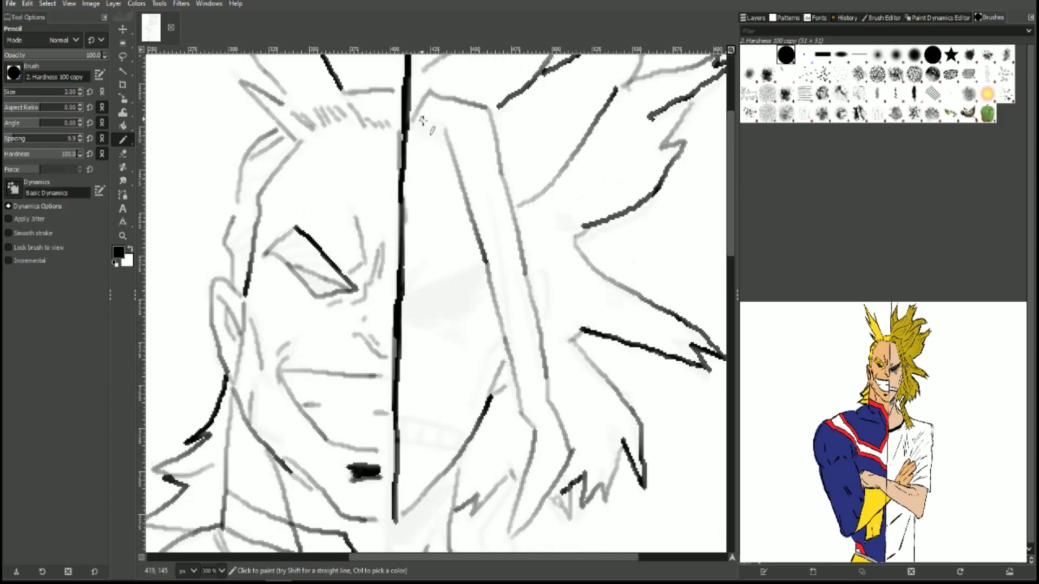
drag(423, 119, 432, 127)
Step: Draw the upper and lower eyelid lines, the lower mouth line and teeth separations
drag(407, 294, 481, 260)
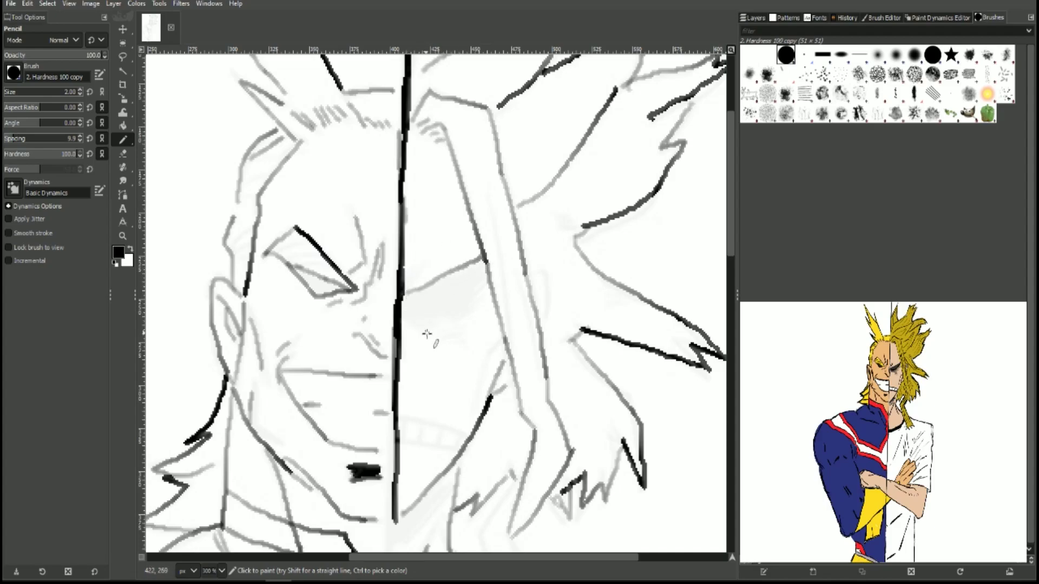
drag(424, 317, 485, 271)
mouse_move(415, 419)
mouse_down()
mouse_move(458, 428)
mouse_move(446, 448)
mouse_move(405, 442)
mouse_up()
drag(417, 423, 415, 445)
mouse_move(425, 424)
mouse_down()
mouse_move(423, 447)
mouse_move(435, 448)
mouse_up()
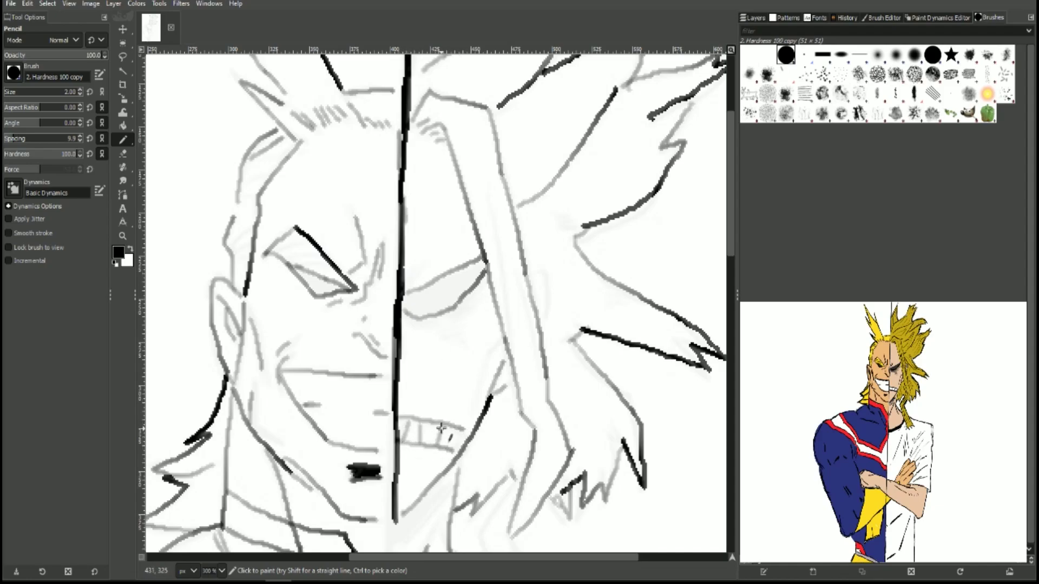
Step: Draw the collar line down the neck and the curved neckline
scroll(433, 486, down, 5)
drag(394, 145, 381, 407)
mouse_move(385, 353)
mouse_down()
mouse_move(448, 355)
mouse_move(513, 264)
mouse_up()
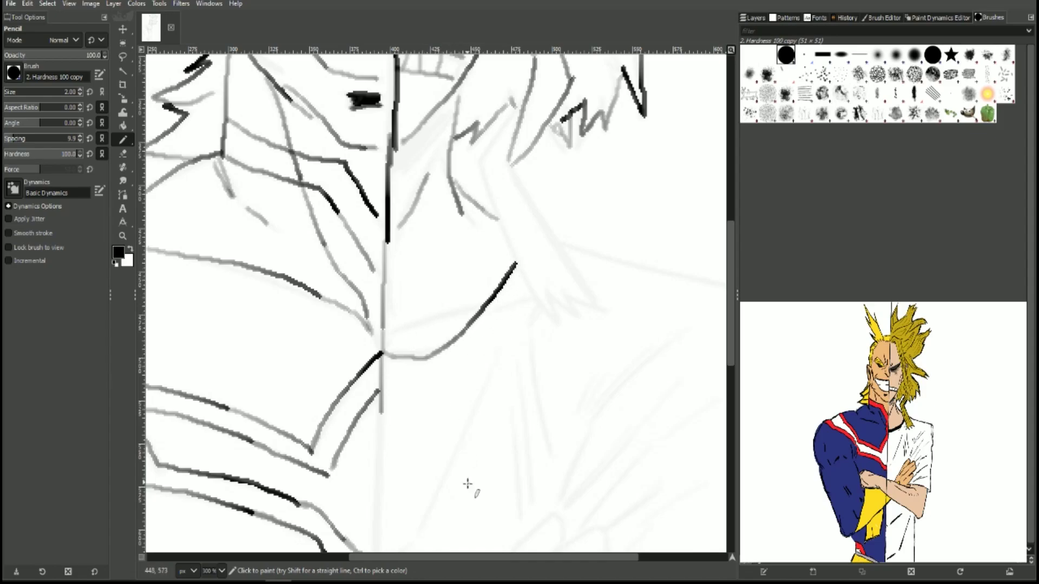
Step: Sketch the hair lock over the shoulder and the shirt arm's outline curving downward
mouse_move(518, 104)
mouse_down()
mouse_move(484, 157)
mouse_move(505, 242)
mouse_move(553, 315)
mouse_move(600, 309)
mouse_move(515, 164)
mouse_up()
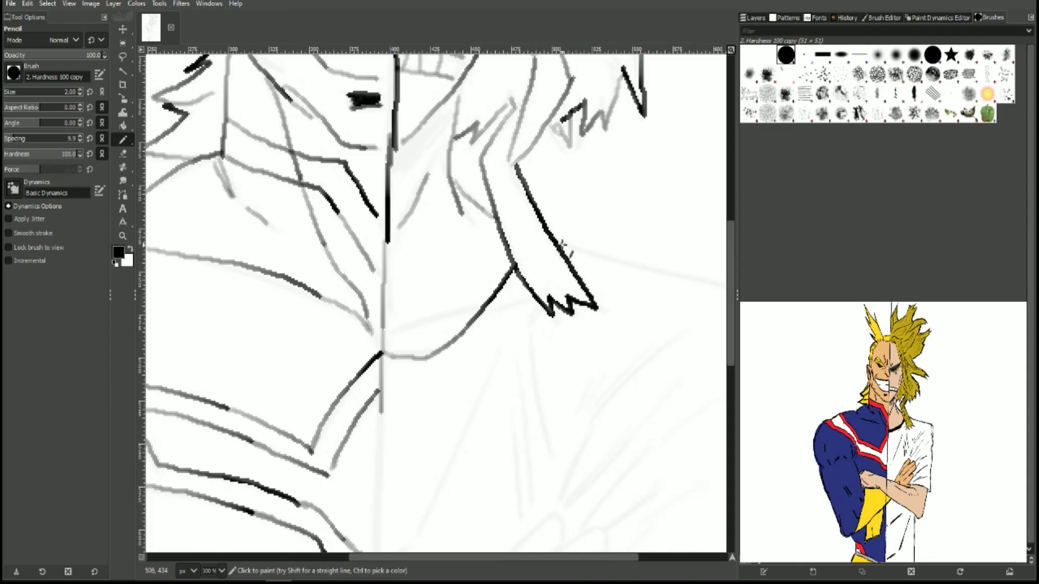
drag(562, 244, 710, 290)
ctrl+scroll(537, 352, down, 5)
ctrl+scroll(575, 375, up, 3)
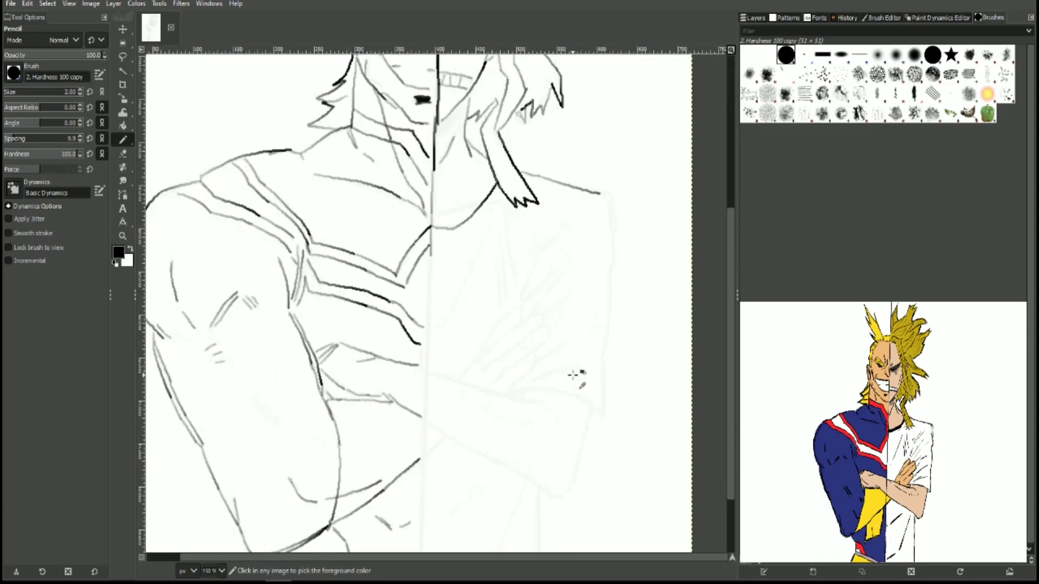
ctrl+scroll(626, 362, up, 2)
ctrl+scroll(665, 292, up, 2)
mouse_move(585, 198)
mouse_down()
mouse_move(620, 242)
mouse_move(625, 319)
mouse_move(614, 197)
mouse_move(640, 267)
mouse_move(626, 470)
mouse_up()
scroll(637, 415, down, 5)
drag(626, 221, 599, 549)
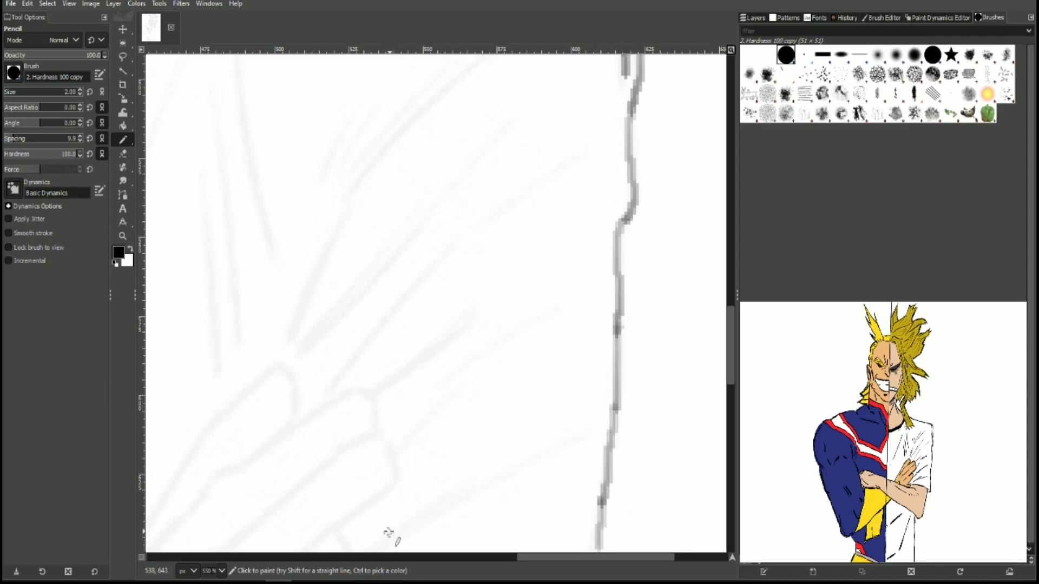
Step: Draw the diagonal finger lines and shirt fold strokes across the crossed hand
mouse_move(379, 540)
mouse_down()
mouse_move(442, 494)
mouse_move(441, 508)
mouse_move(529, 470)
mouse_move(543, 451)
mouse_up()
mouse_move(399, 442)
mouse_down()
mouse_move(489, 352)
mouse_move(546, 321)
mouse_up()
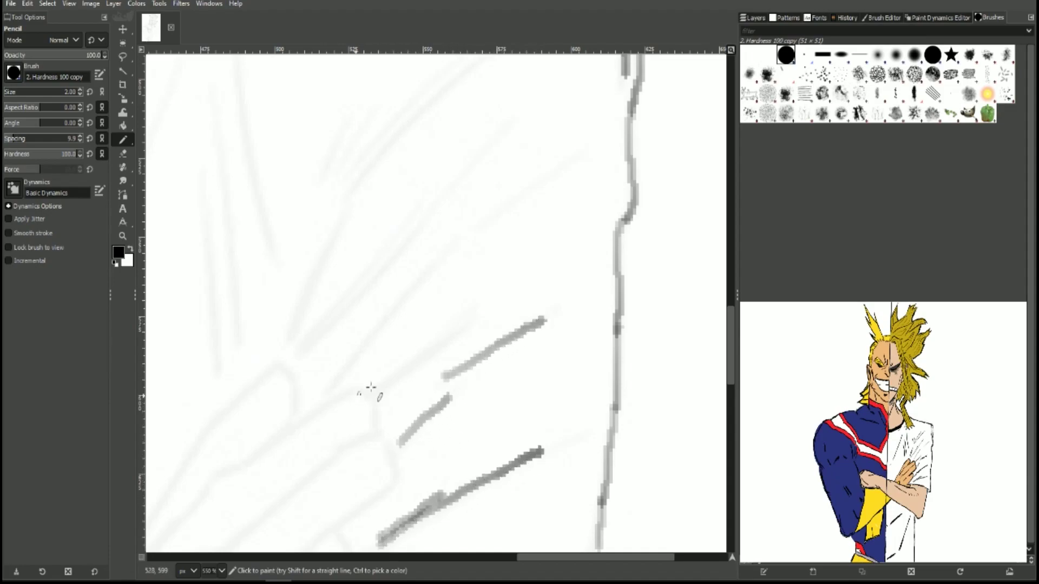
drag(380, 388, 461, 332)
mouse_move(328, 388)
mouse_down()
mouse_move(449, 242)
mouse_move(569, 162)
mouse_up()
mouse_move(301, 355)
mouse_down()
mouse_move(491, 140)
mouse_move(290, 332)
mouse_move(343, 216)
mouse_up()
drag(349, 191, 468, 67)
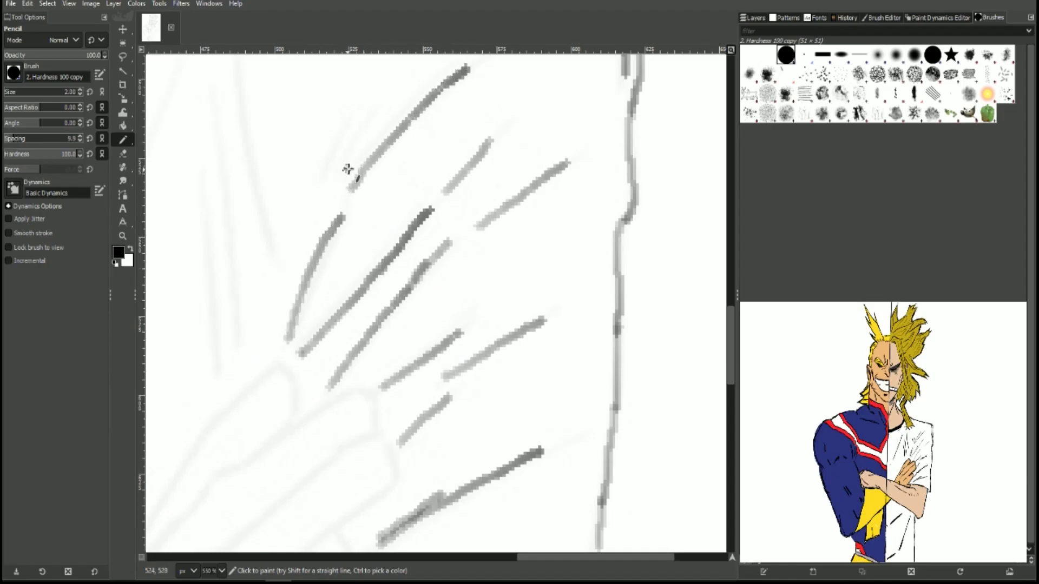
mouse_move(346, 172)
mouse_down()
mouse_move(434, 74)
mouse_move(346, 158)
mouse_move(363, 128)
mouse_move(342, 134)
mouse_up()
Step: Refine the finger outlines, hooking and curving each finger up to its tip
drag(567, 557, 522, 563)
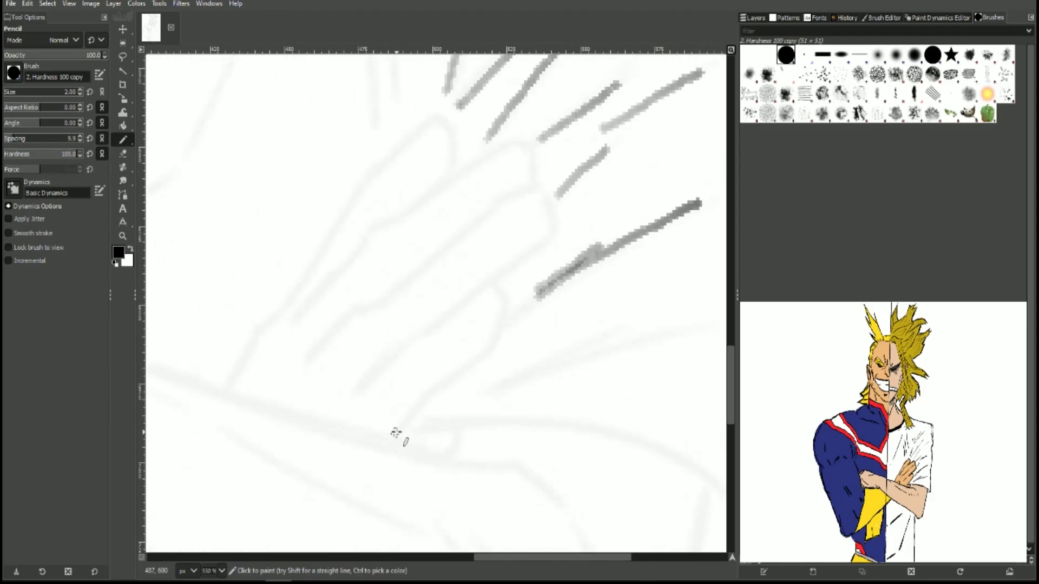
mouse_move(395, 433)
mouse_down()
mouse_move(474, 360)
mouse_move(497, 290)
mouse_up()
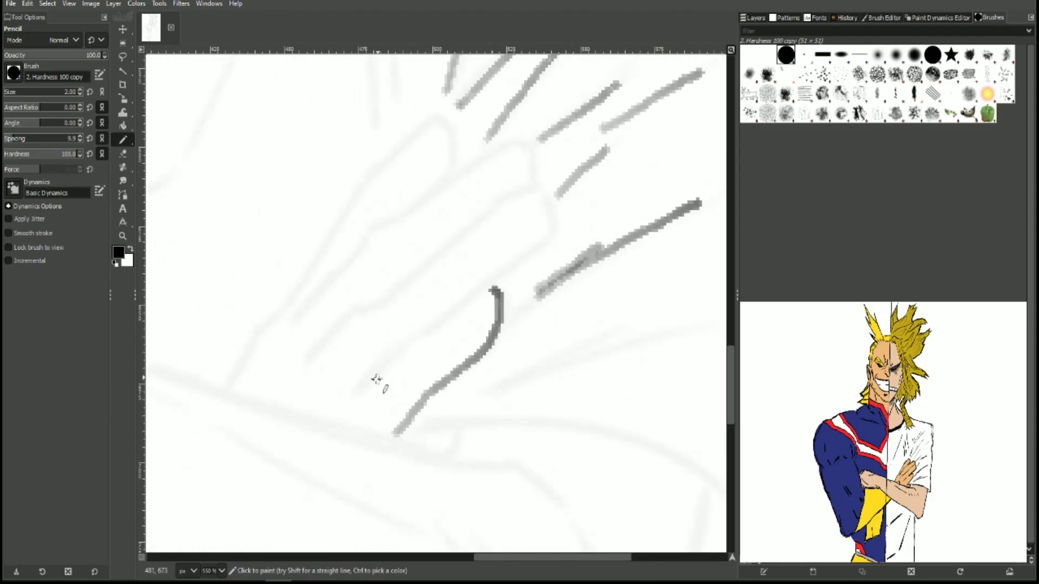
mouse_move(357, 390)
mouse_down()
mouse_move(417, 351)
mouse_move(549, 222)
mouse_move(521, 190)
mouse_move(317, 353)
mouse_up()
click(524, 205)
mouse_move(302, 307)
mouse_down()
mouse_move(294, 317)
mouse_move(371, 239)
mouse_move(518, 142)
mouse_move(530, 181)
mouse_up()
mouse_move(450, 173)
mouse_down()
mouse_move(441, 162)
mouse_move(446, 128)
mouse_move(420, 132)
mouse_move(360, 192)
mouse_move(229, 389)
mouse_up()
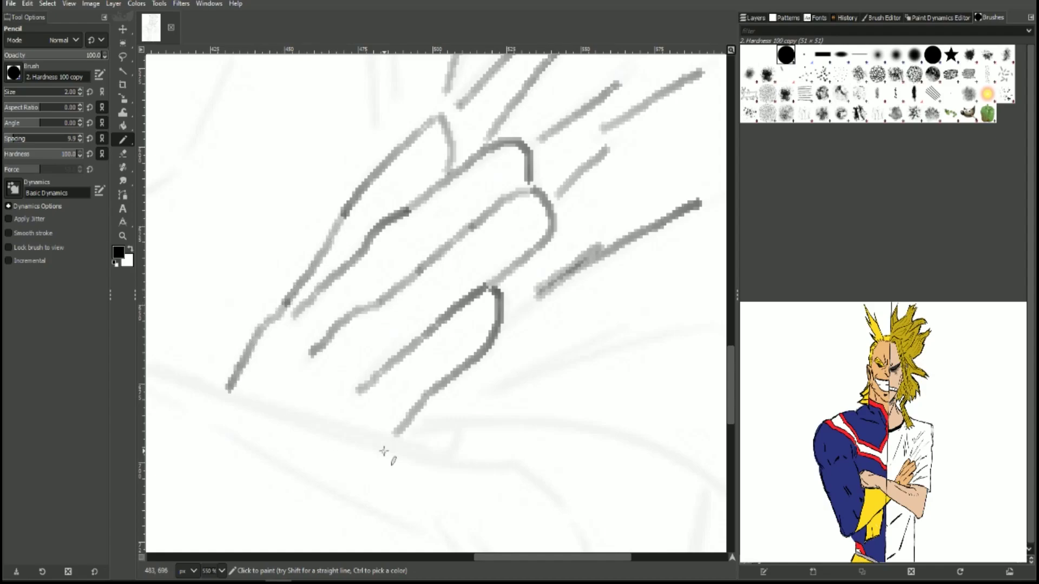
ctrl+scroll(350, 177, down, 4)
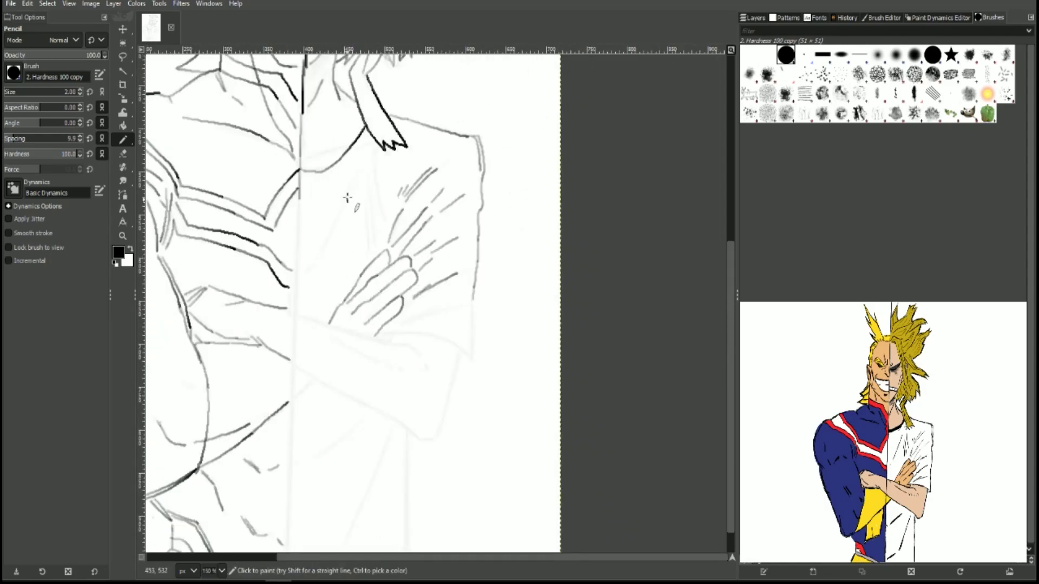
Step: Draw the collar underline, chest strokes and the forearm's top and bottom edges
drag(303, 181, 379, 147)
mouse_move(317, 263)
mouse_down()
mouse_move(353, 188)
mouse_move(369, 246)
mouse_move(375, 184)
mouse_move(379, 214)
mouse_up()
drag(302, 157, 337, 148)
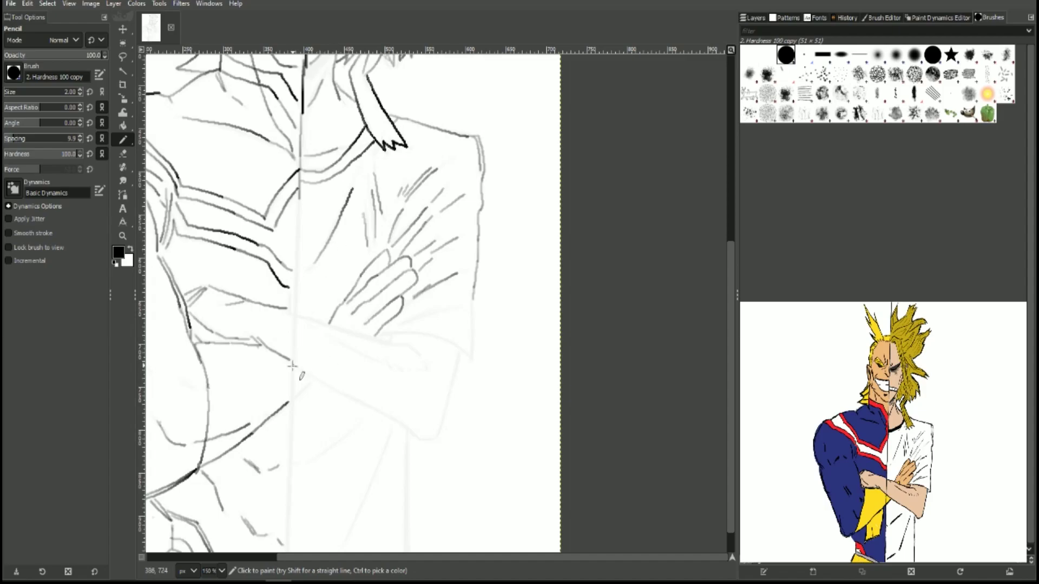
mouse_move(292, 367)
mouse_down()
mouse_move(392, 420)
mouse_move(448, 420)
mouse_move(461, 358)
mouse_up()
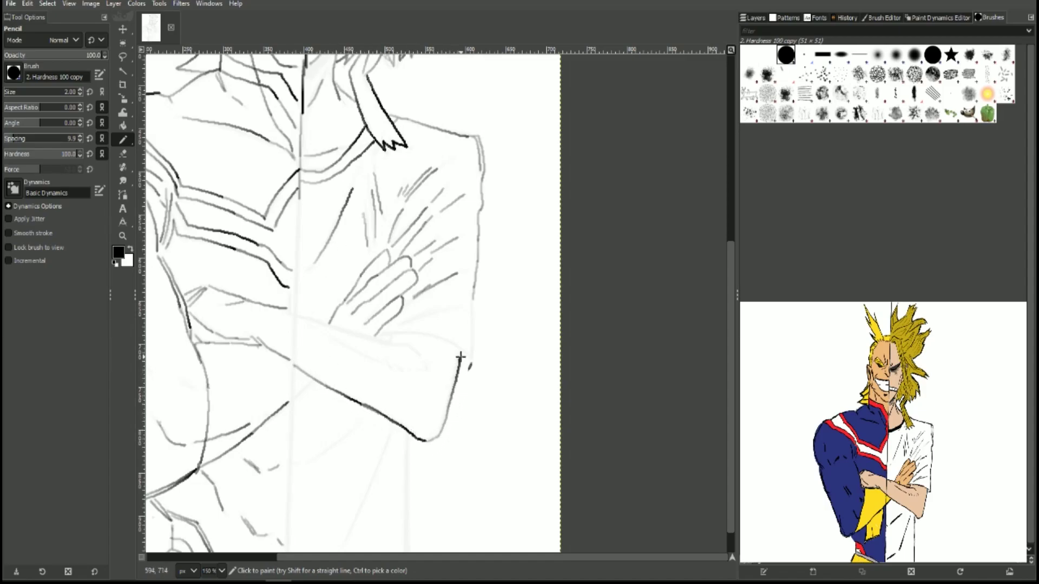
mouse_move(377, 333)
mouse_down()
mouse_move(433, 334)
mouse_move(467, 358)
mouse_up()
drag(296, 314, 323, 323)
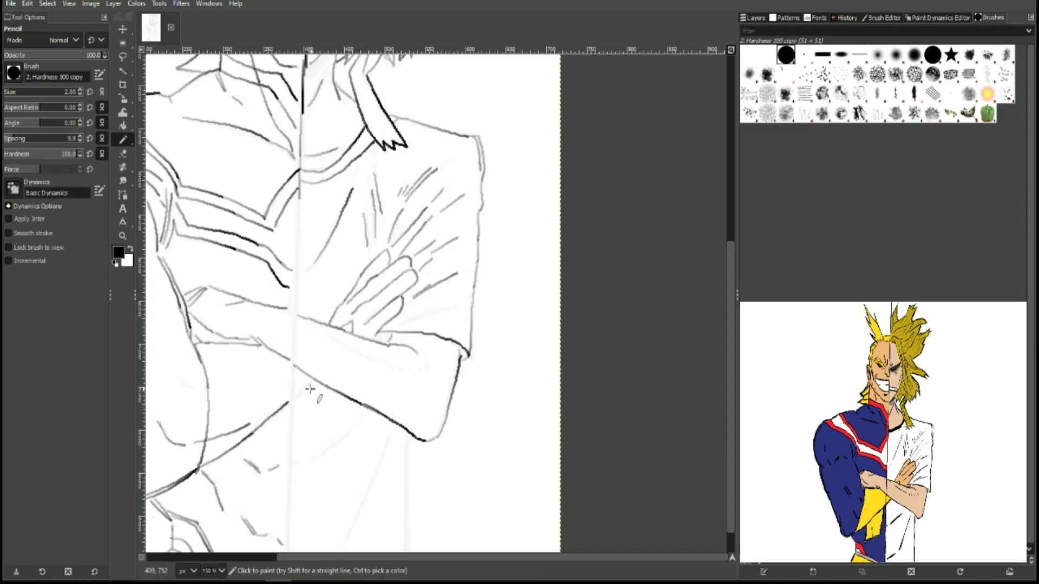
Step: Darken the central torso line and add torso and hatching lines below the crossed arms
drag(298, 208, 288, 532)
scroll(350, 453, down, 1)
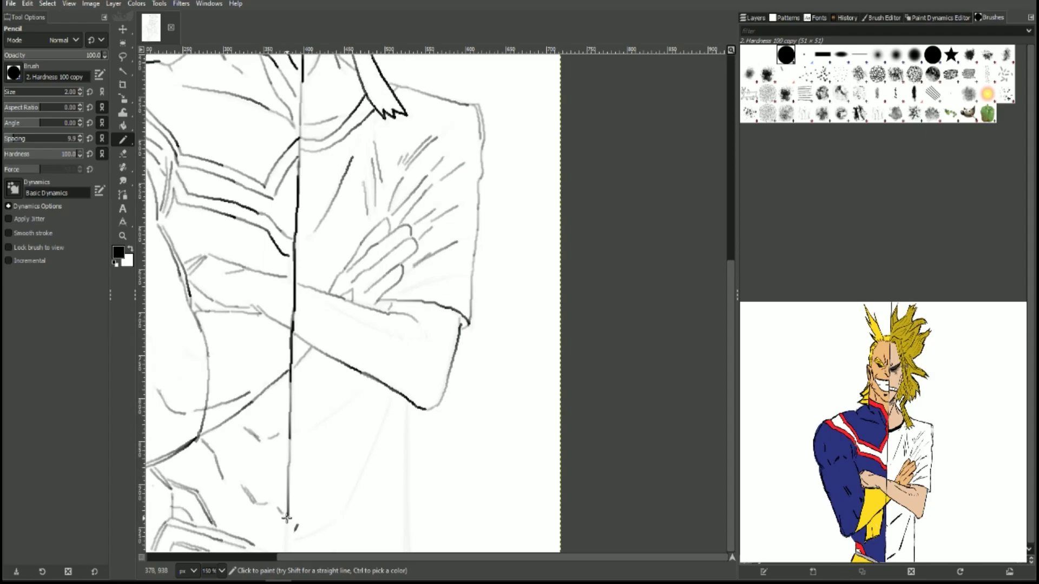
drag(319, 426, 349, 401)
mouse_move(343, 506)
mouse_down()
mouse_move(385, 415)
mouse_move(406, 475)
mouse_move(404, 551)
mouse_up()
right_click(406, 476)
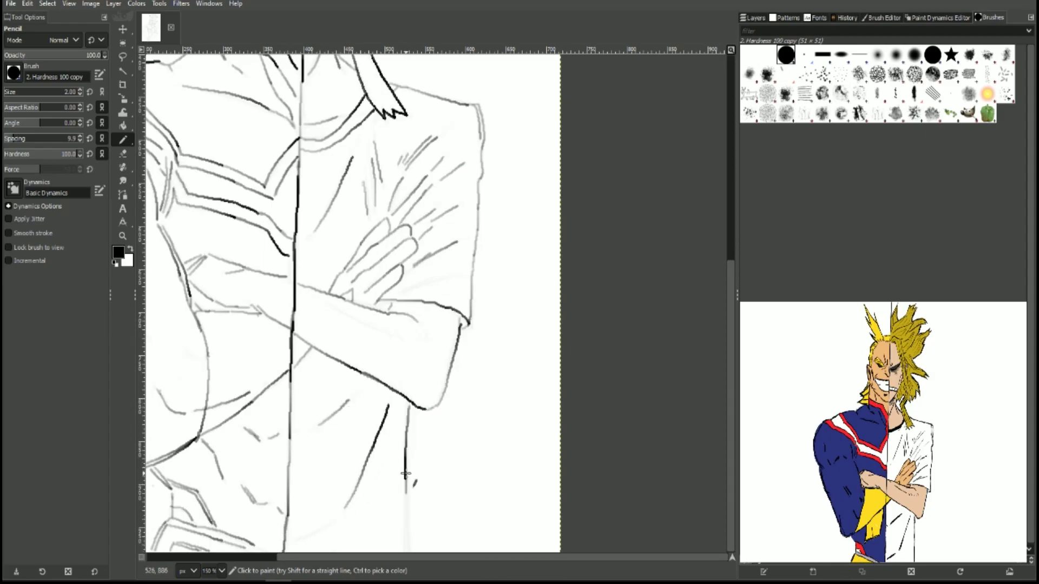
drag(416, 286, 459, 275)
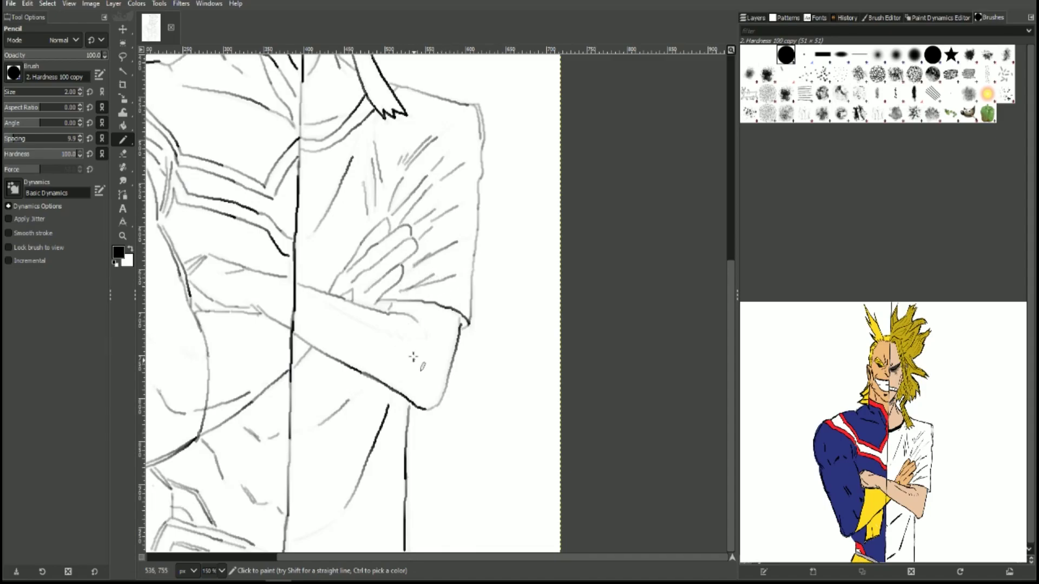
drag(342, 311, 381, 331)
Step: Bucket-fill both of the character's eye sockets solid black
ctrl+scroll(343, 443, down, 3)
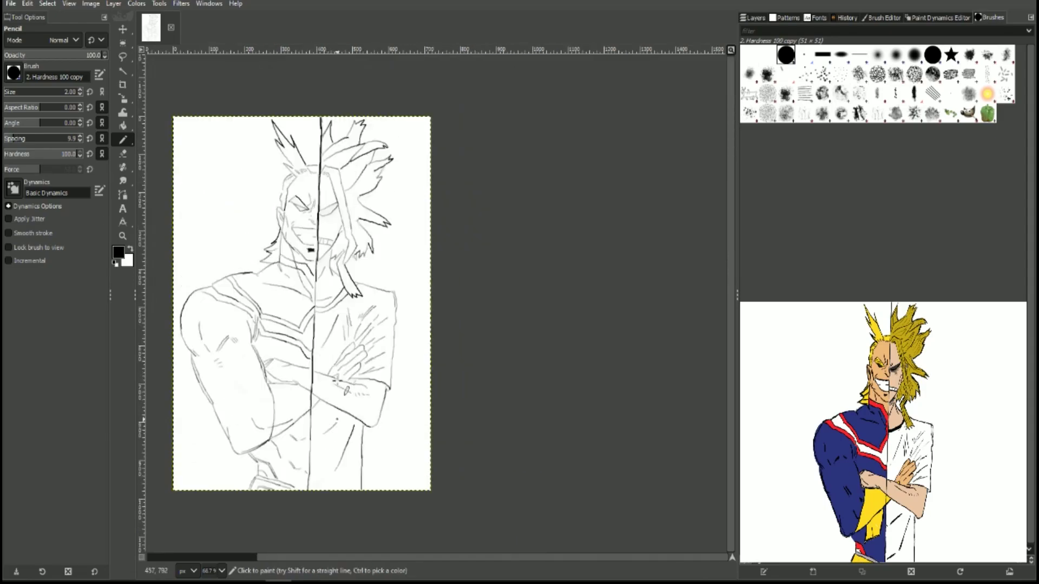
ctrl+scroll(228, 321, up, 3)
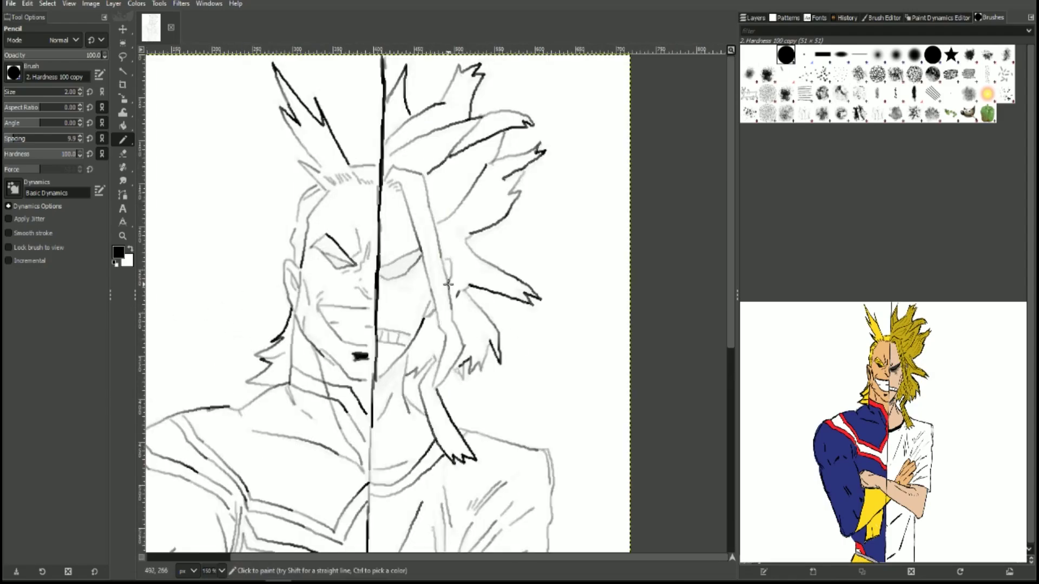
click(123, 125)
click(343, 262)
click(400, 266)
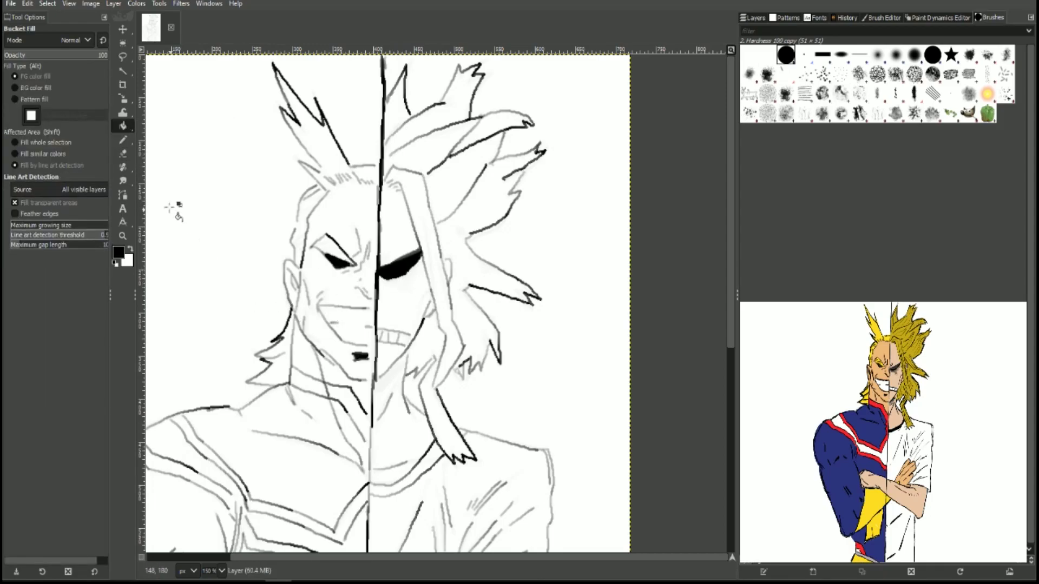
key(n)
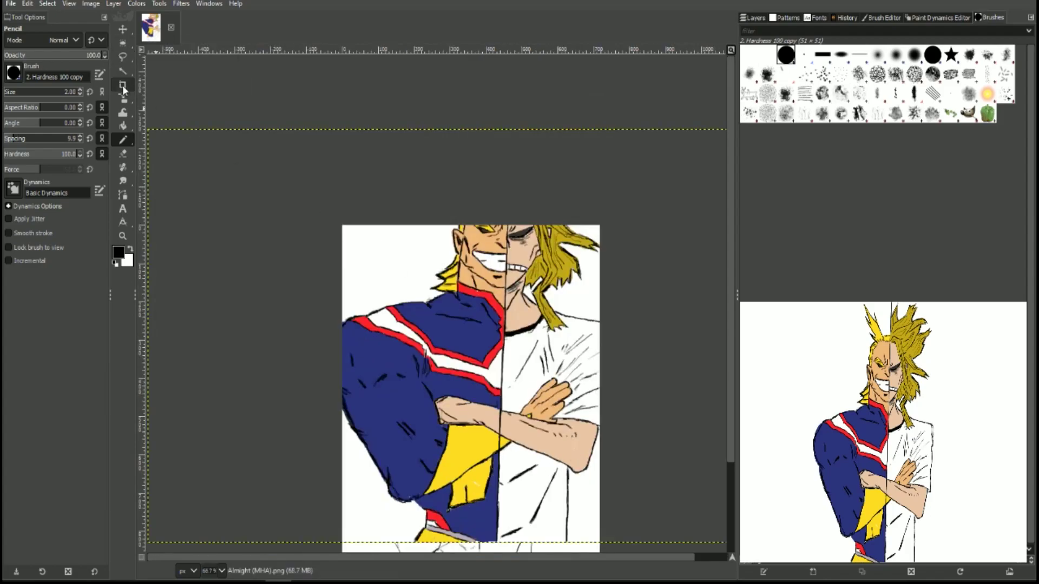
Step: Scale the coloured reference layer down to a thumbnail in the canvas's top-left corner
click(123, 99)
mouse_move(343, 226)
mouse_down()
mouse_move(509, 368)
mouse_move(708, 501)
mouse_move(498, 415)
mouse_move(343, 227)
mouse_up()
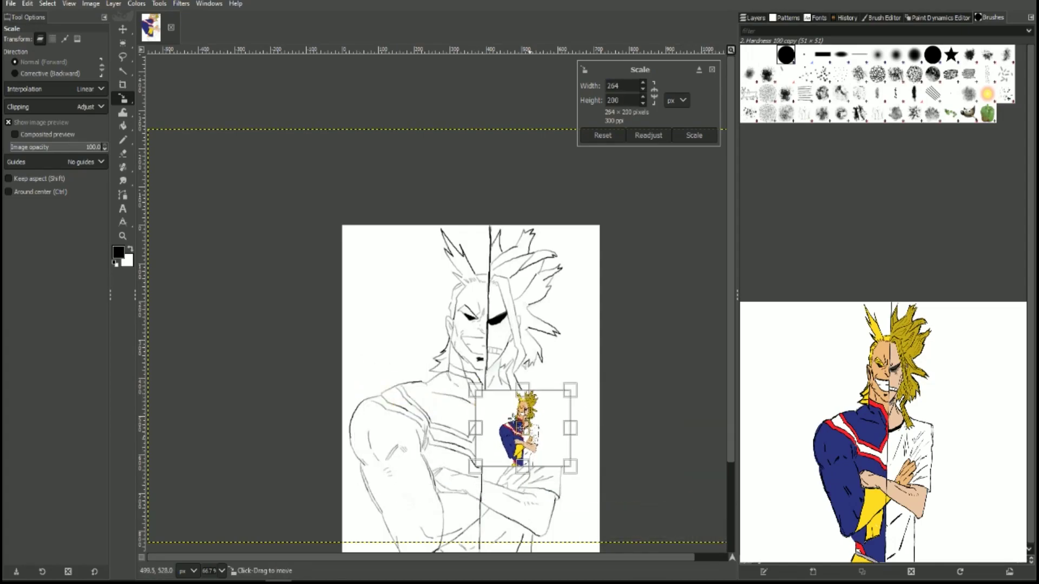
click(694, 135)
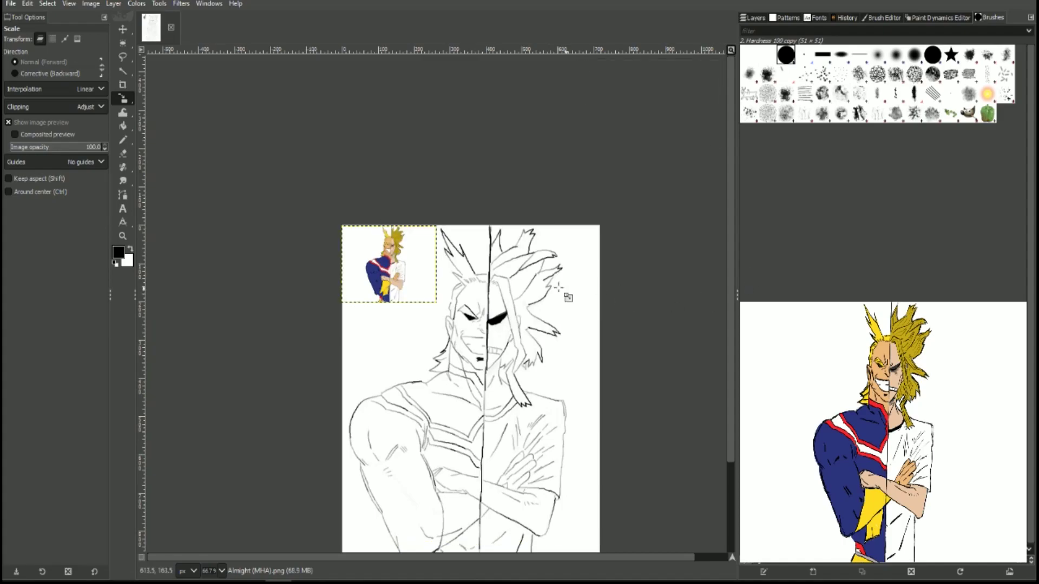
scroll(569, 268, up, 2)
scroll(568, 268, left, 2)
scroll(568, 268, up, 3)
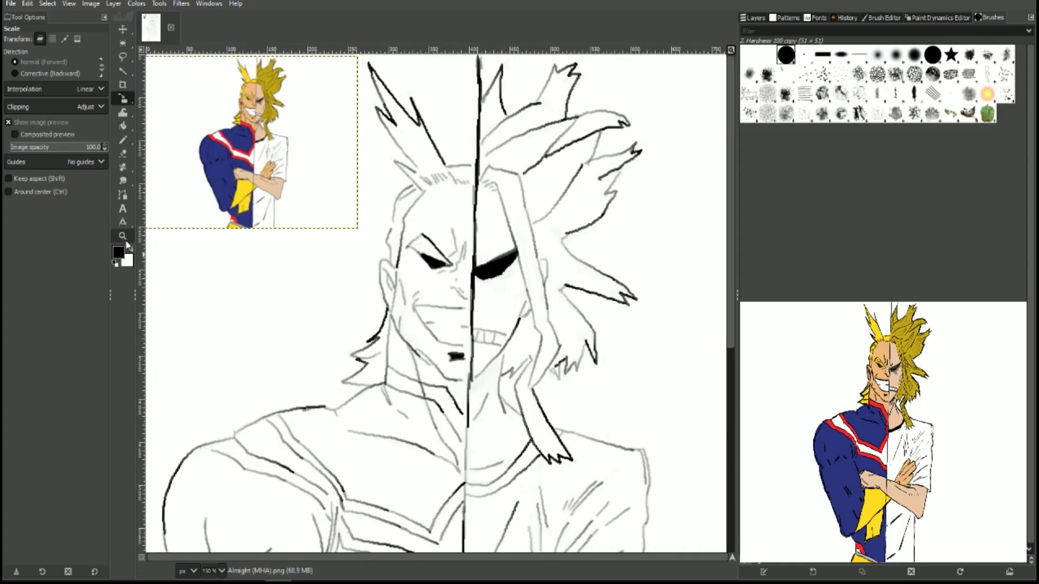
click(118, 252)
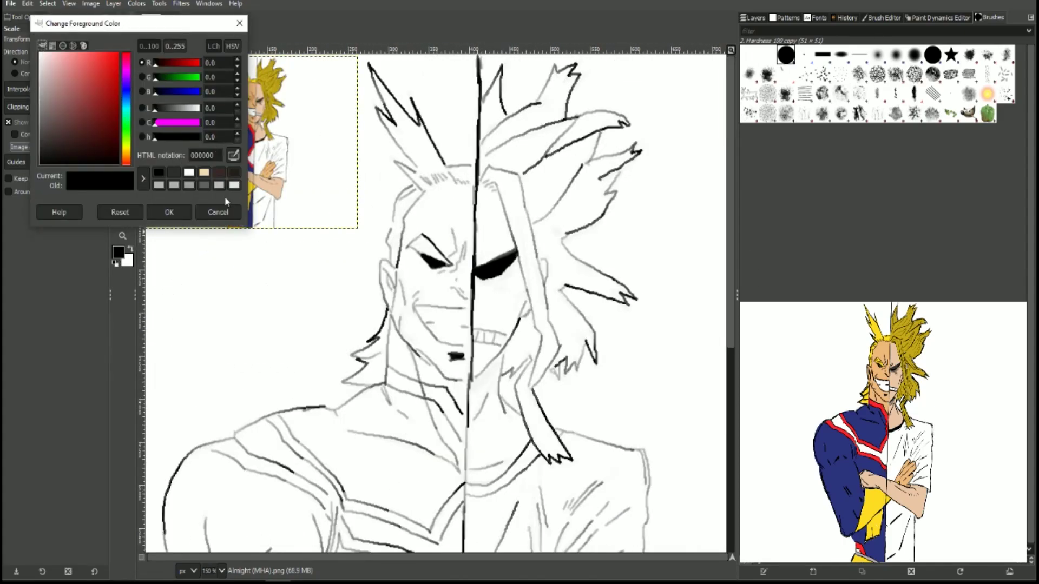
Step: Sample the hair's golden yellow from the reference as the foreground colour for Bucket Fill
click(190, 27)
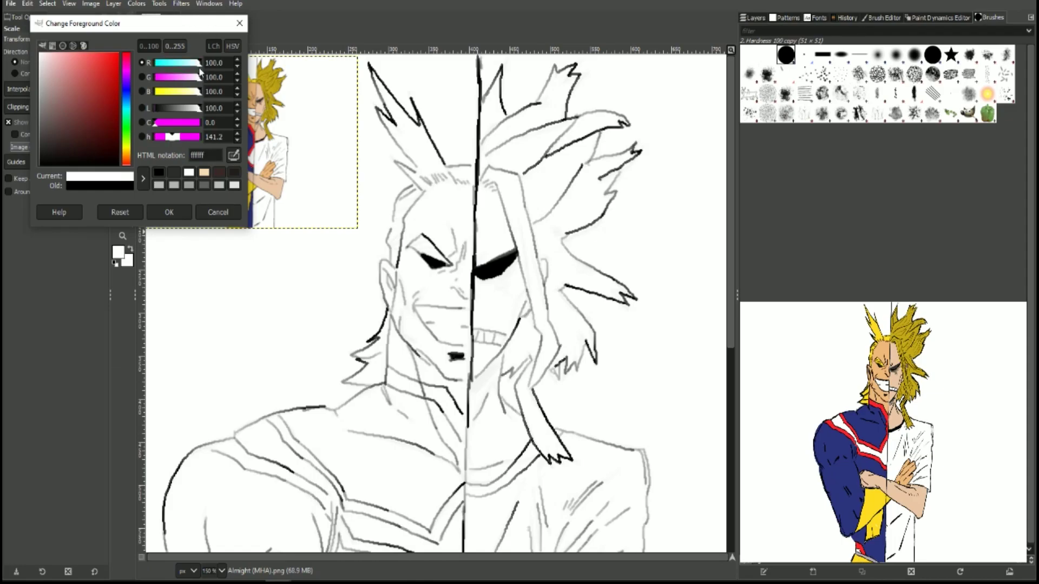
click(217, 213)
drag(196, 30, 169, 216)
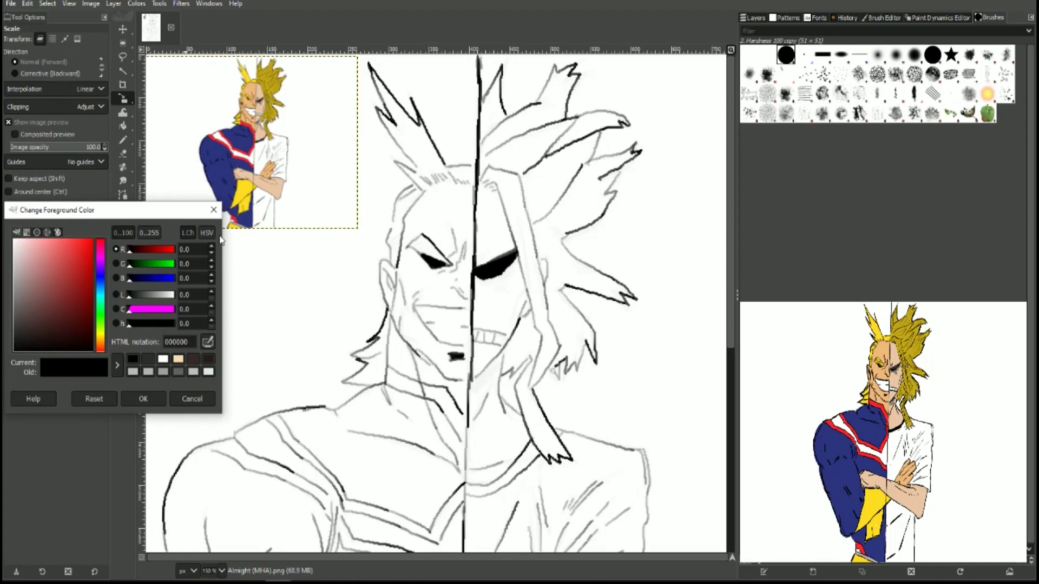
click(247, 79)
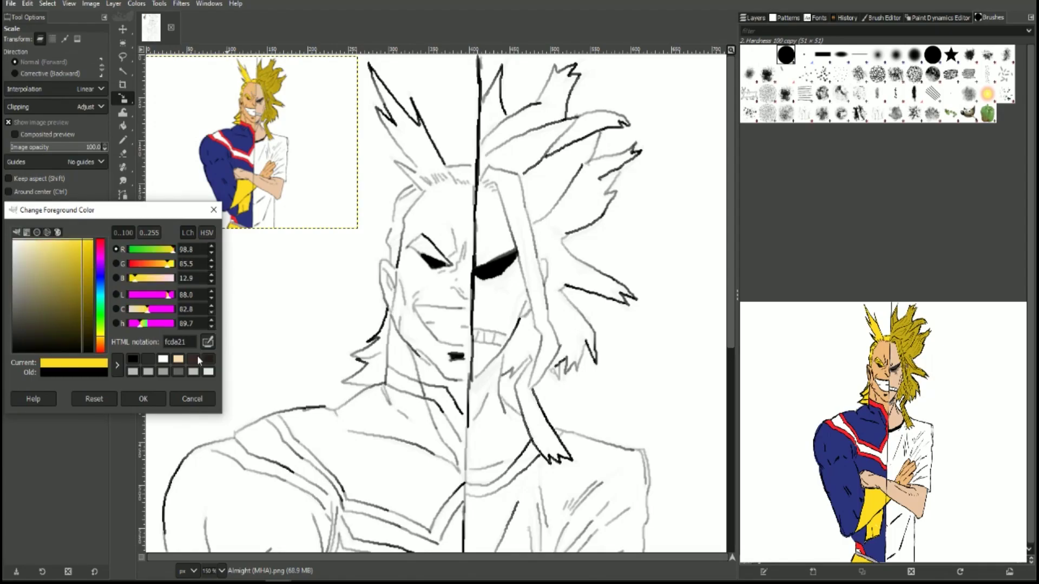
click(143, 399)
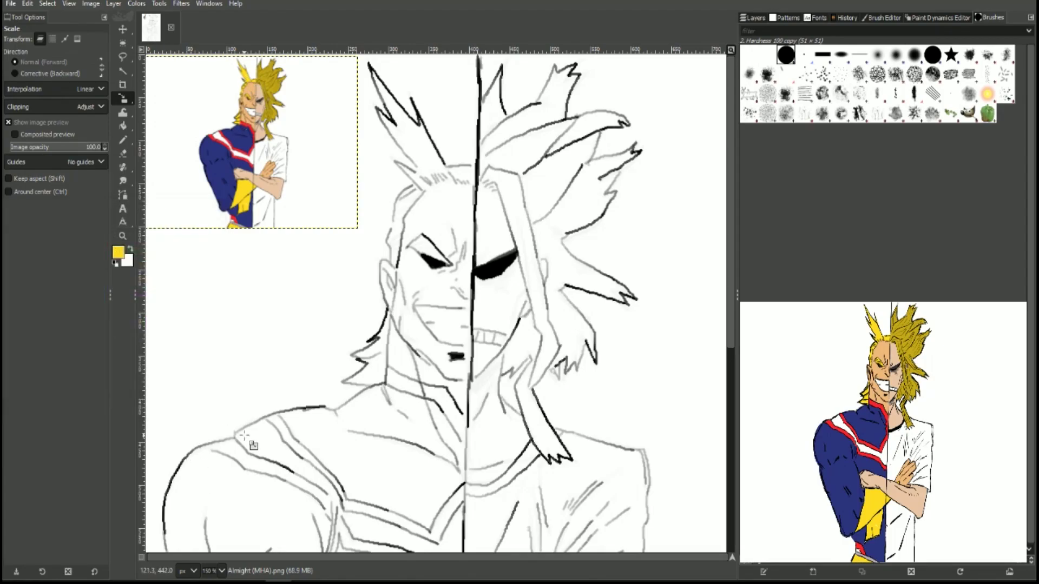
click(122, 126)
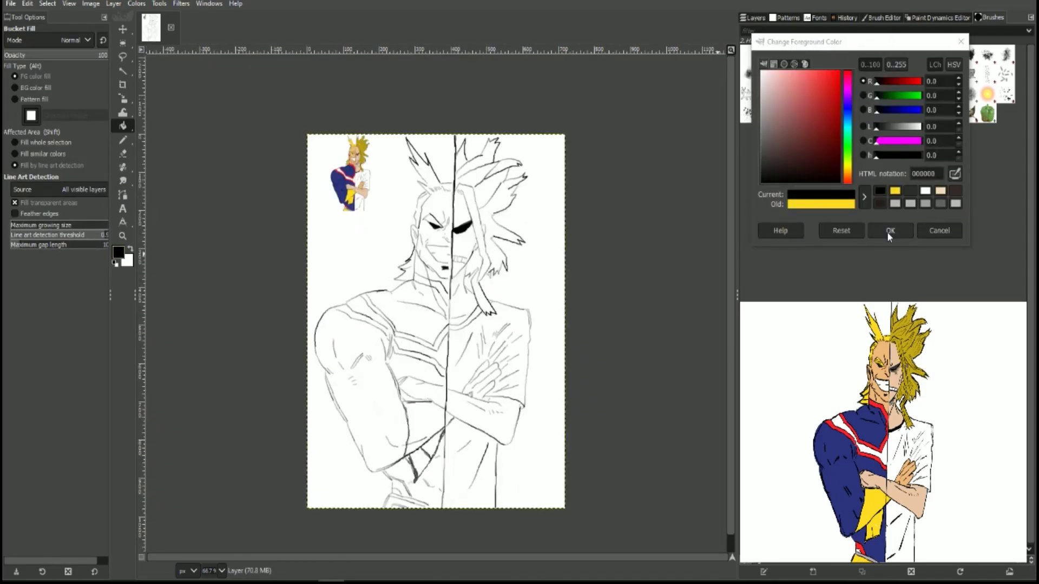
click(895, 191)
Step: Fill the large left hair spike, lower hair strand and eyebrow yellow, undoing a stray fill
click(891, 230)
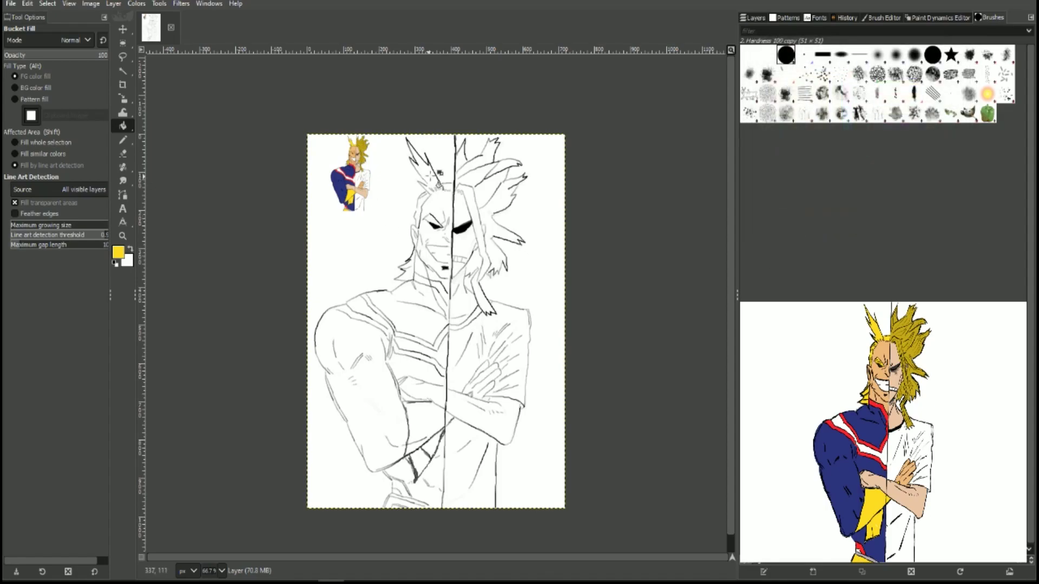
click(431, 169)
drag(436, 167, 440, 190)
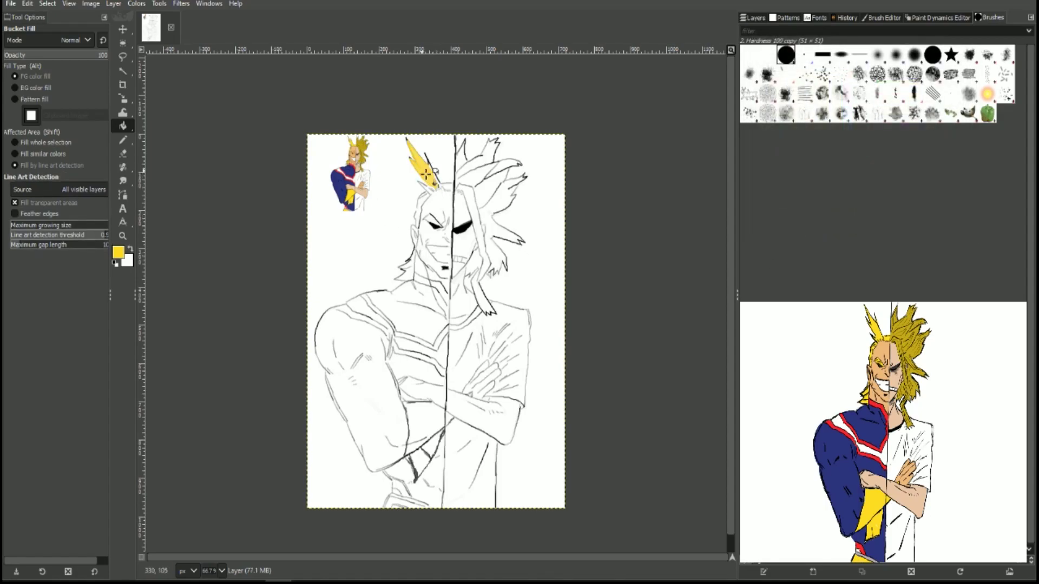
key(ctrl+z)
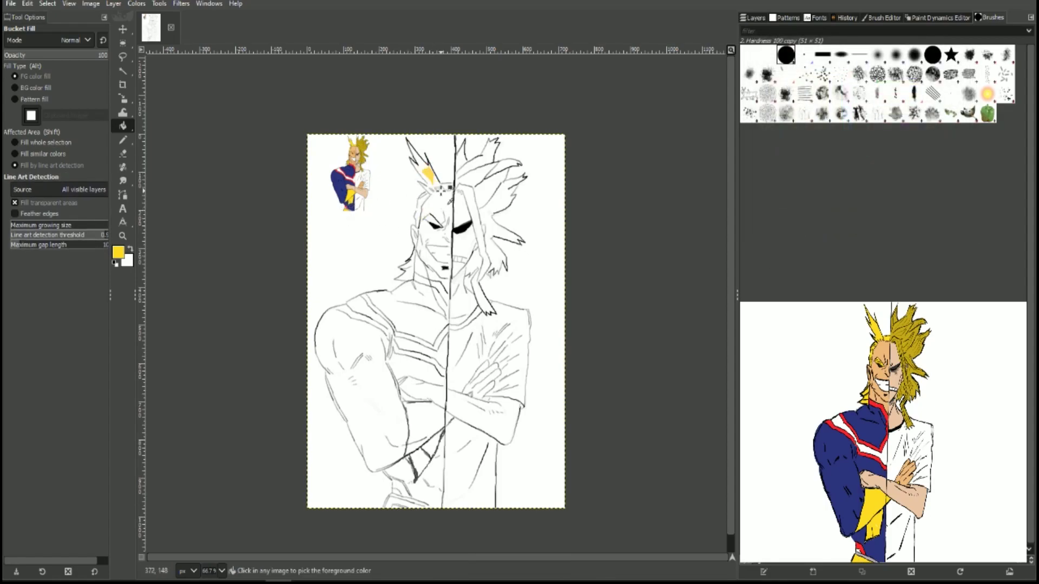
scroll(443, 189, up, 3)
click(370, 97)
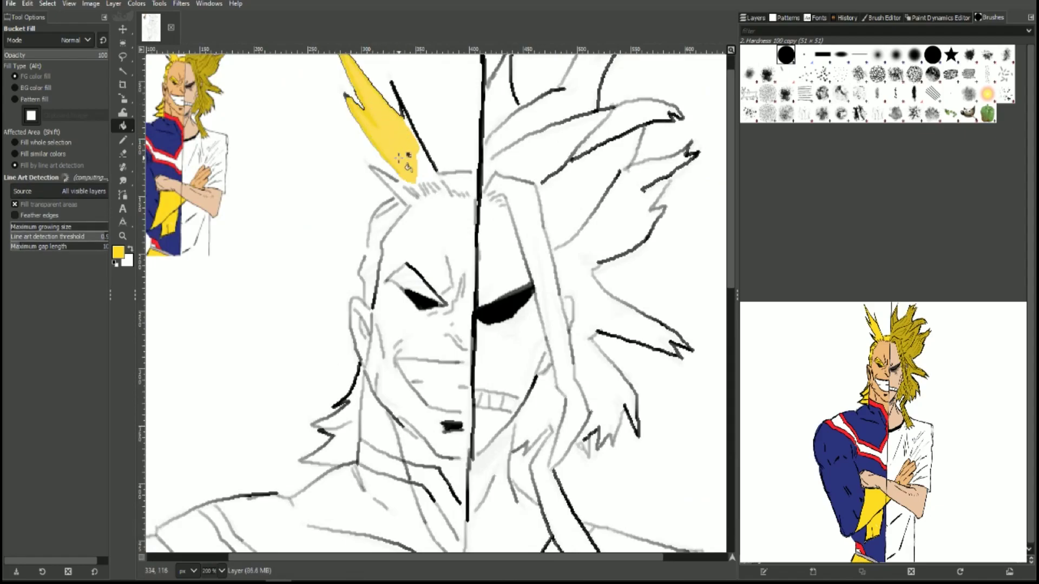
mouse_move(399, 157)
mouse_down()
mouse_move(412, 188)
mouse_move(349, 436)
mouse_up()
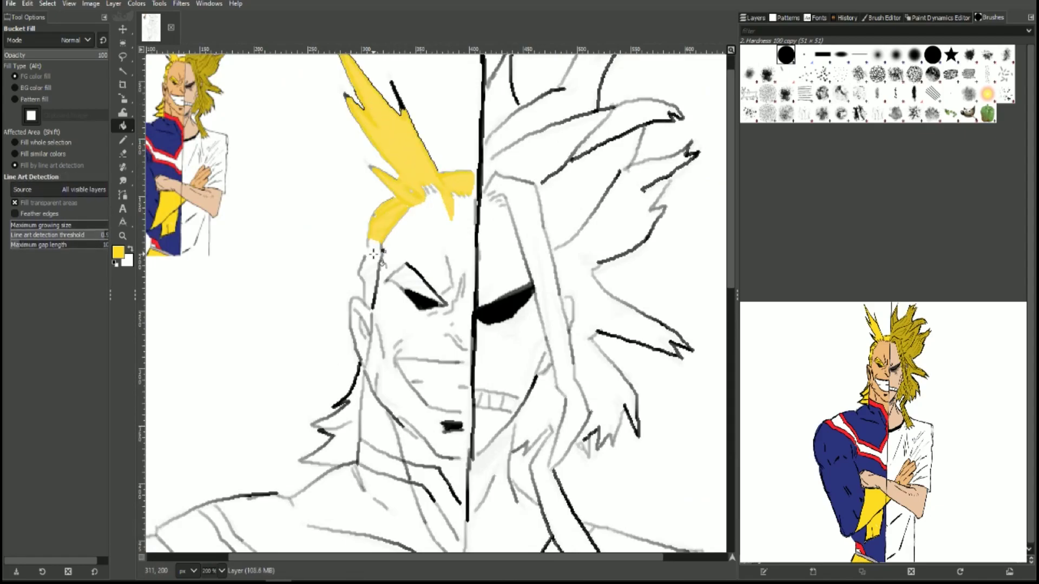
click(346, 438)
click(415, 285)
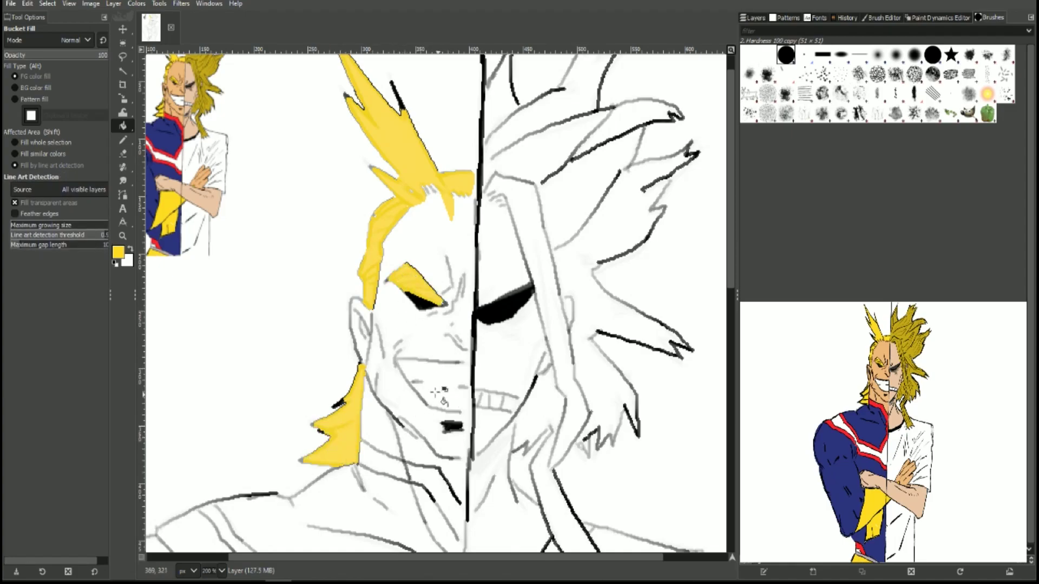
Step: Fill the forearm gaps, the area below the forearm and the belt yellow
scroll(438, 392, down, 2)
click(400, 427)
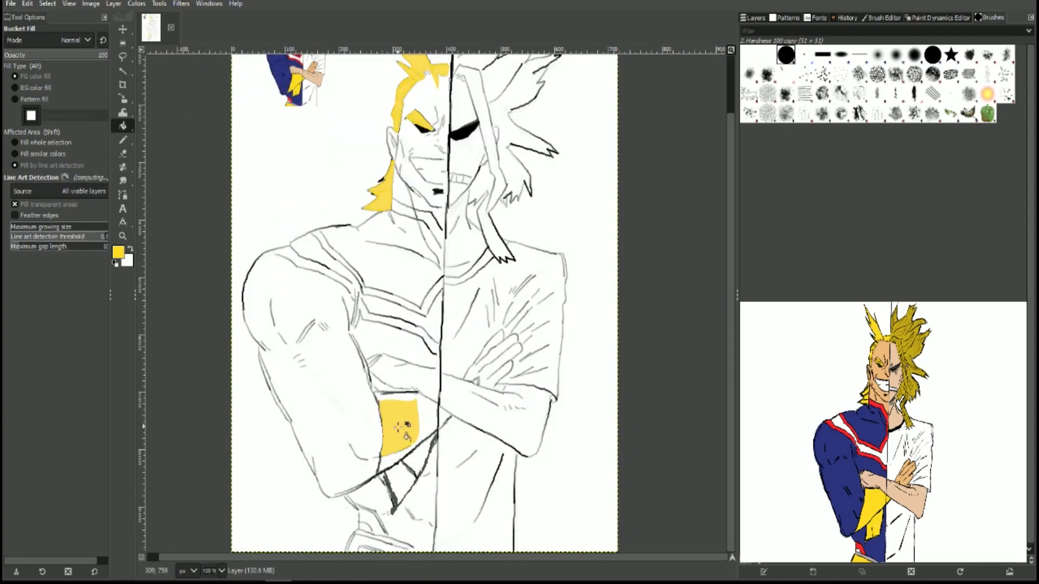
click(390, 464)
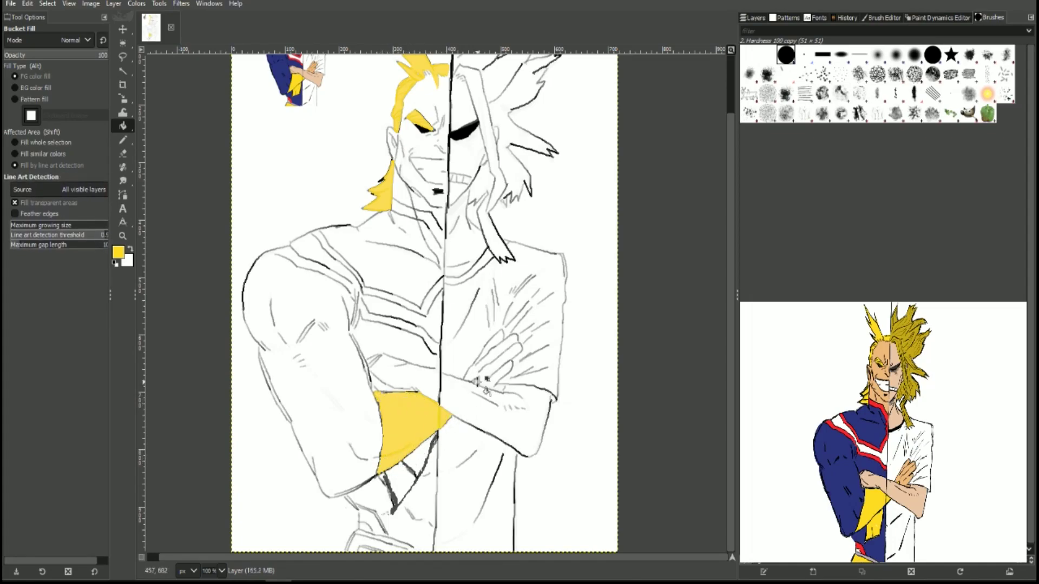
click(479, 381)
click(404, 477)
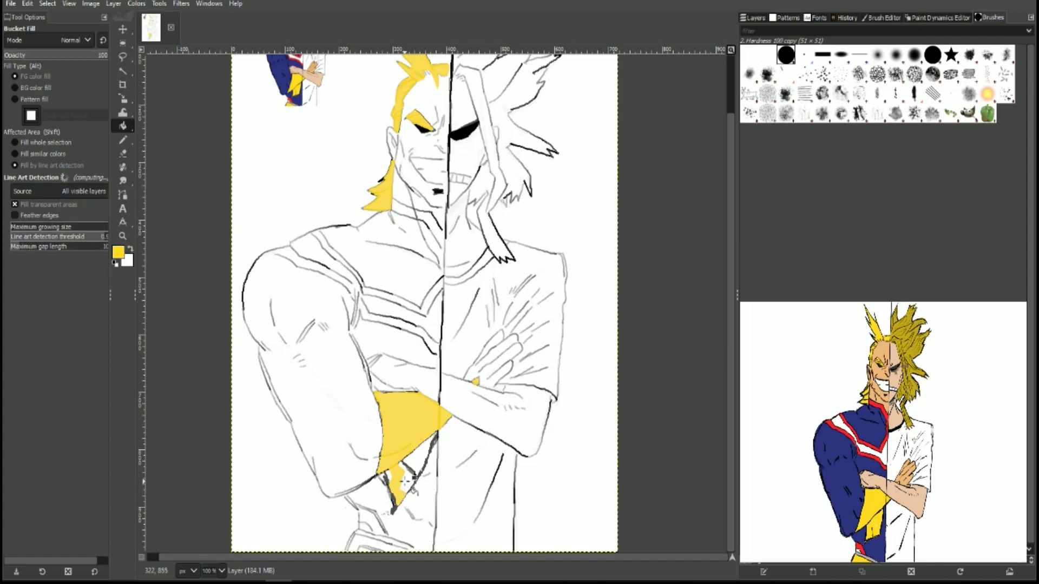
click(410, 460)
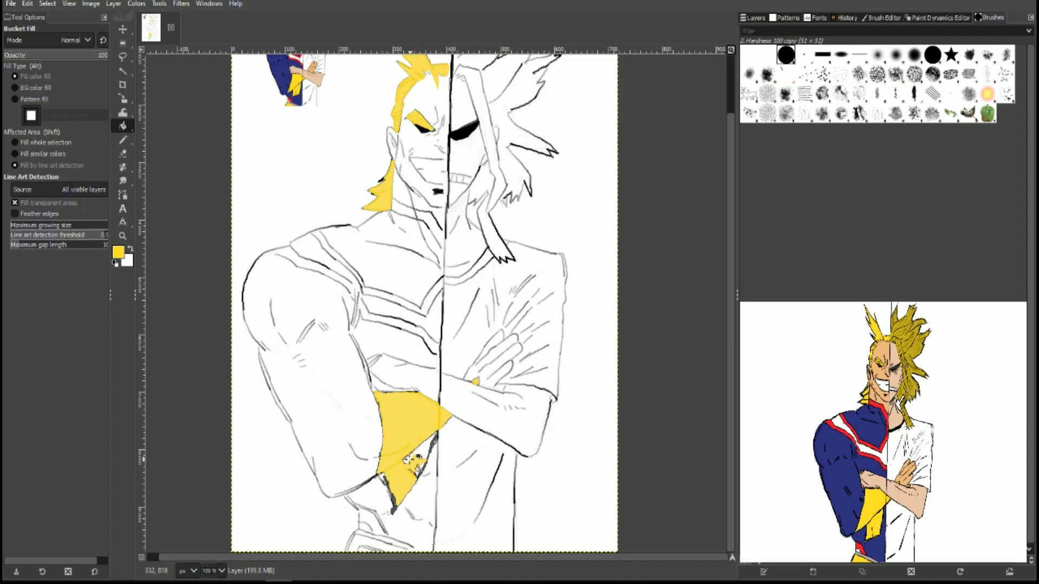
click(422, 465)
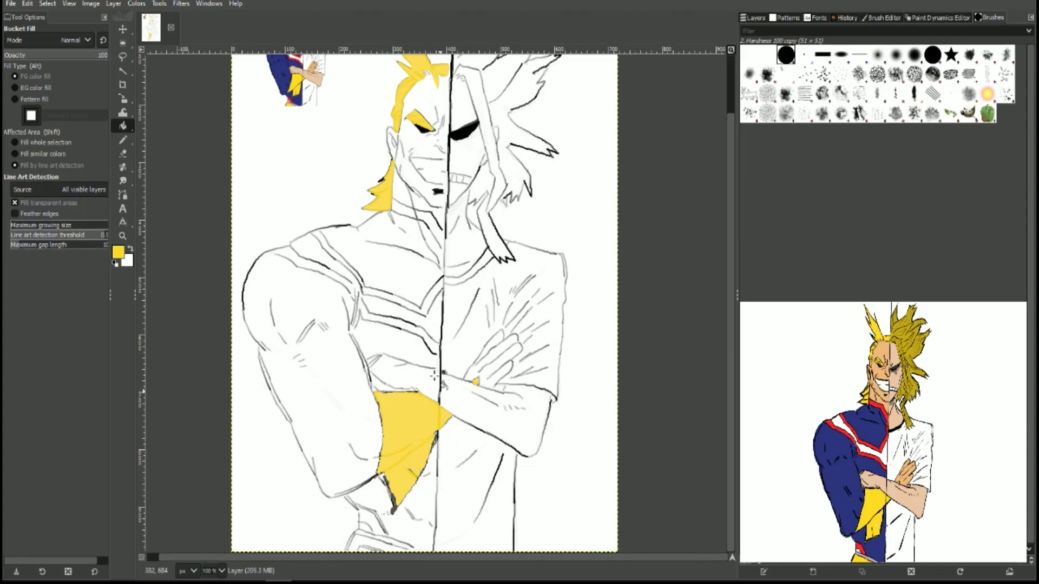
key(minus)
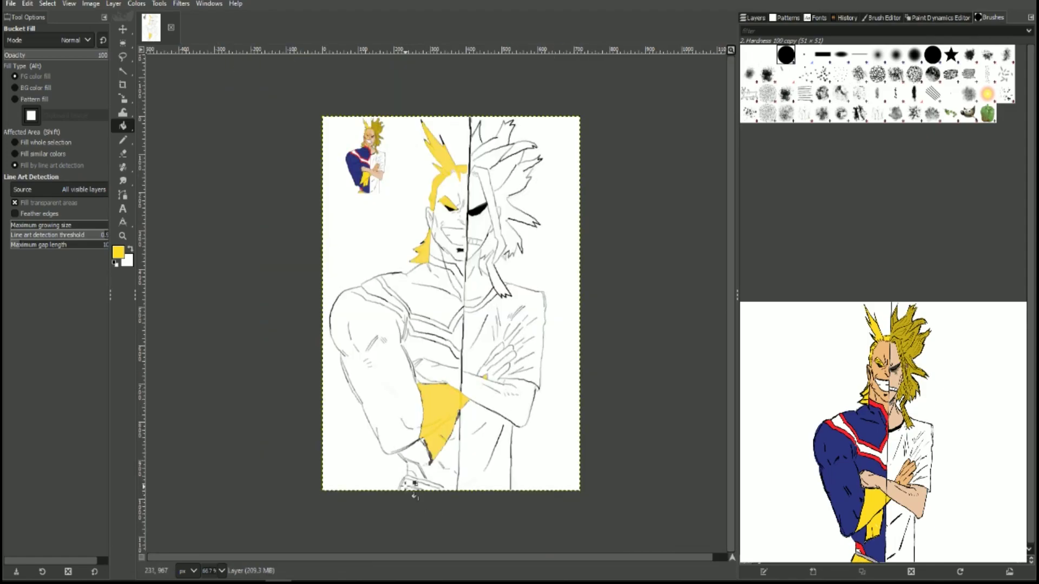
click(410, 486)
click(118, 252)
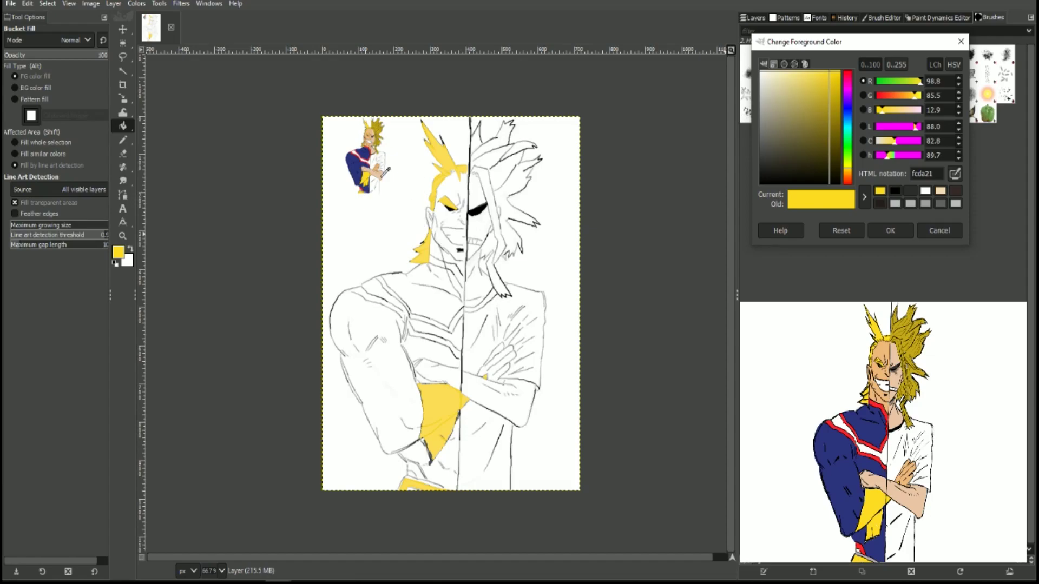
Step: Switch to dark blue and fill the chest, shoulder, stripe area and lower torso
click(828, 460)
click(891, 230)
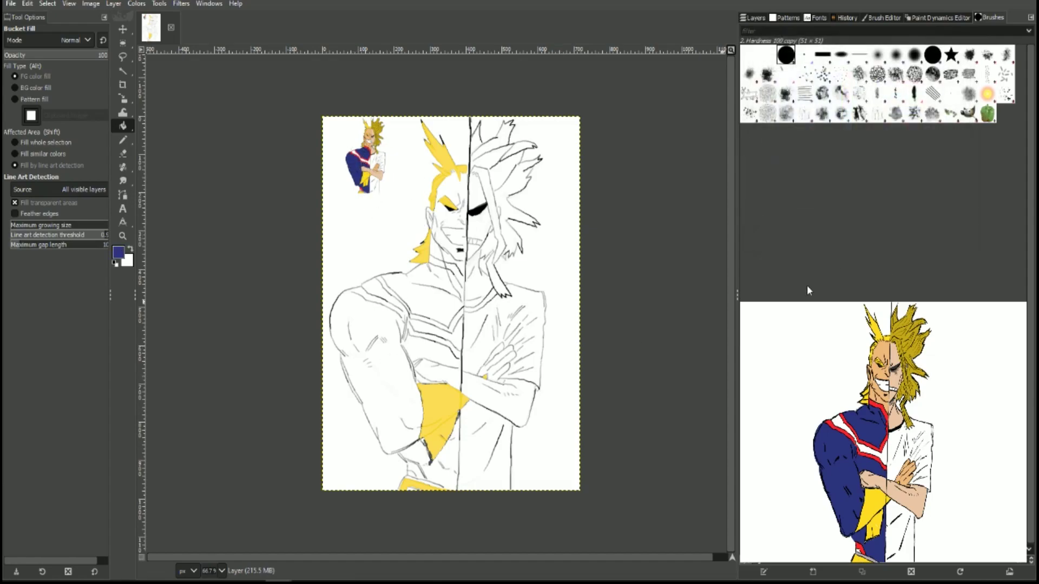
click(429, 291)
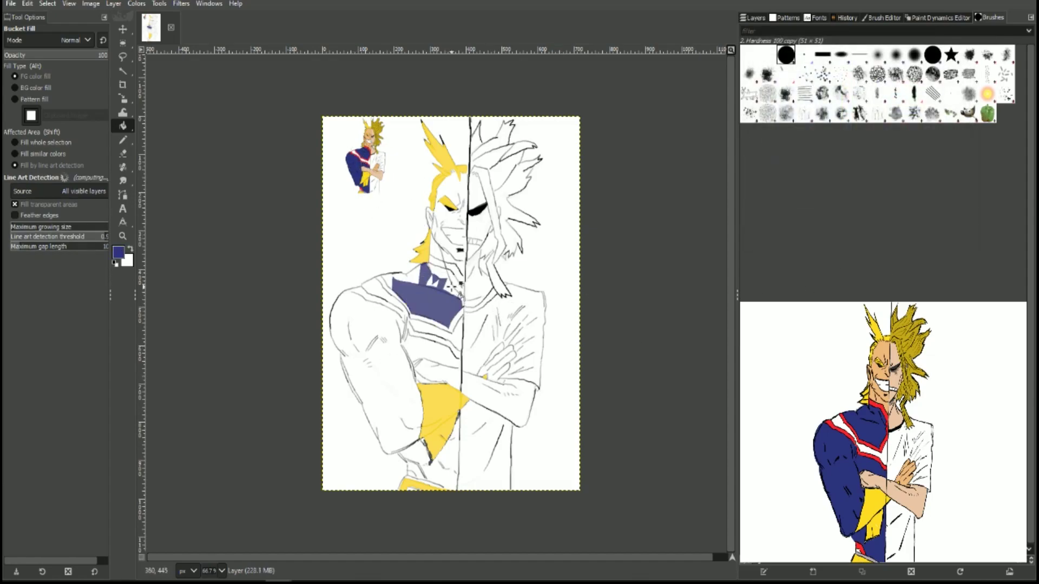
drag(438, 283, 398, 283)
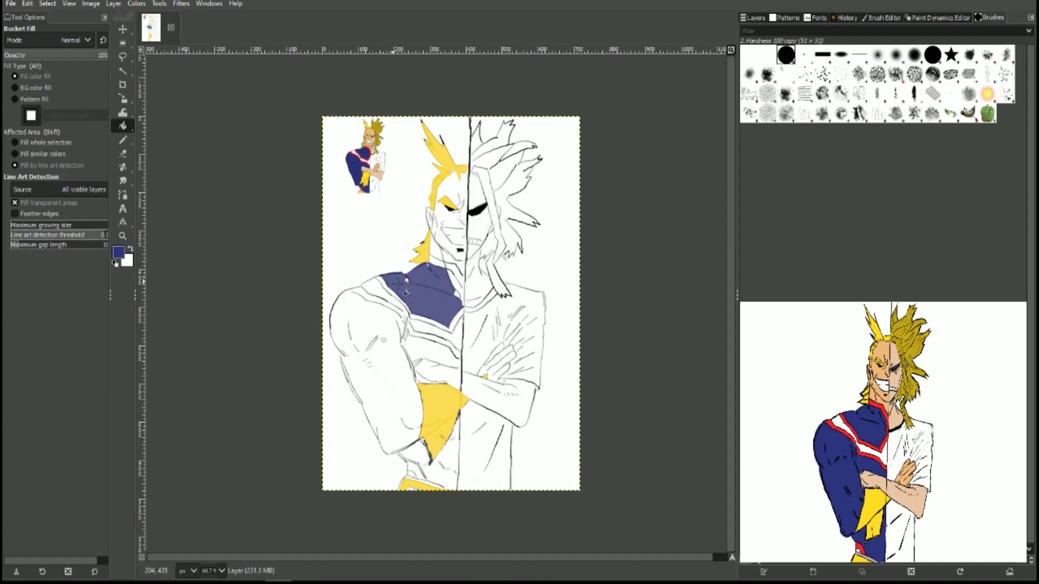
click(433, 349)
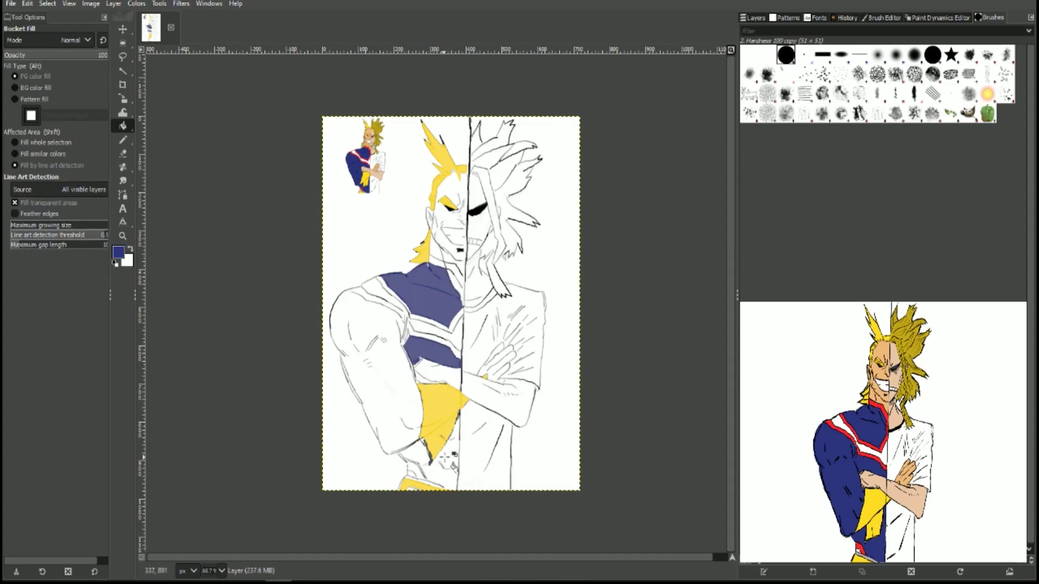
click(453, 440)
click(438, 470)
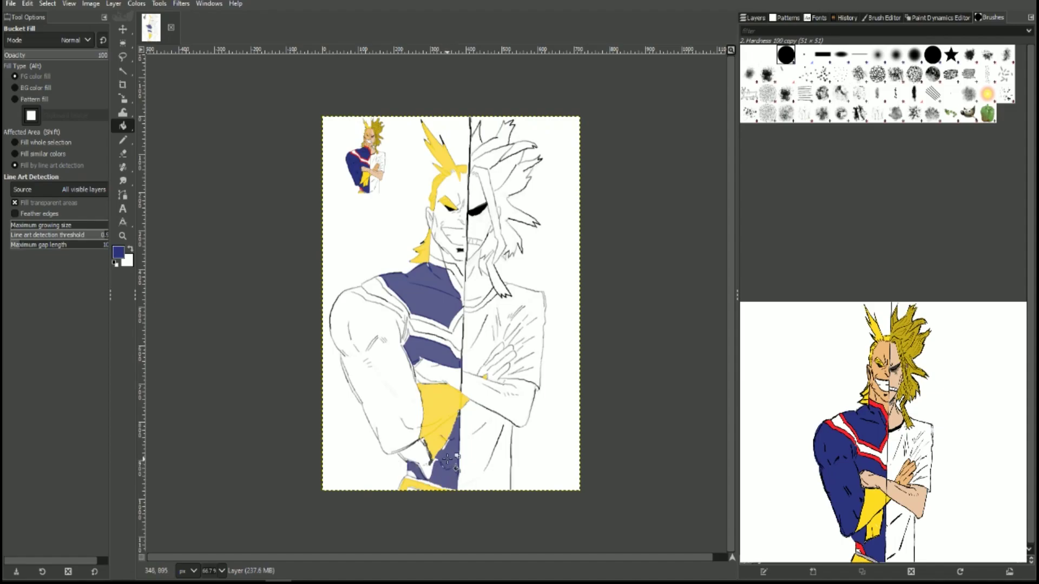
click(444, 455)
click(433, 463)
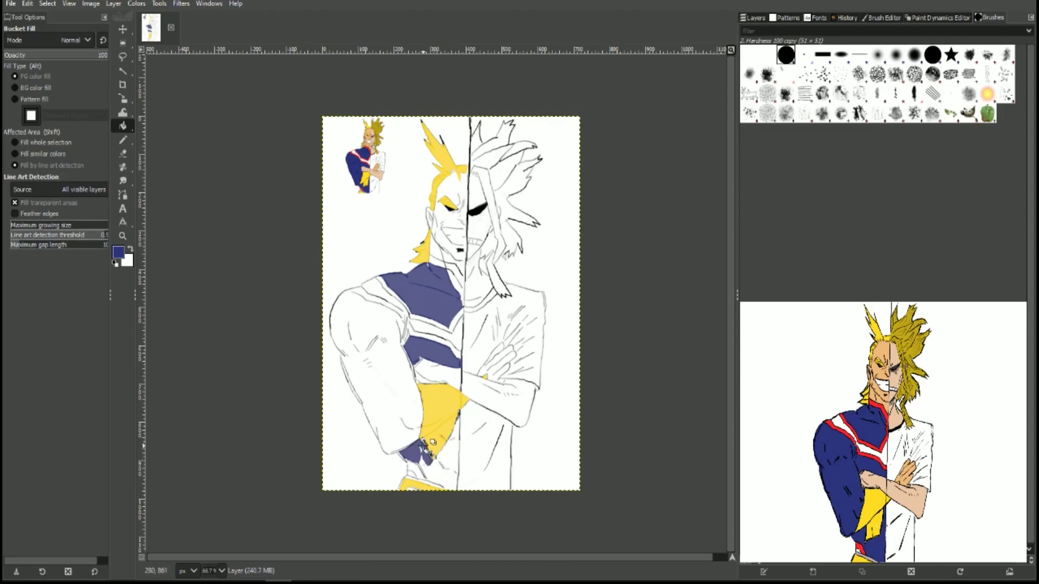
click(445, 472)
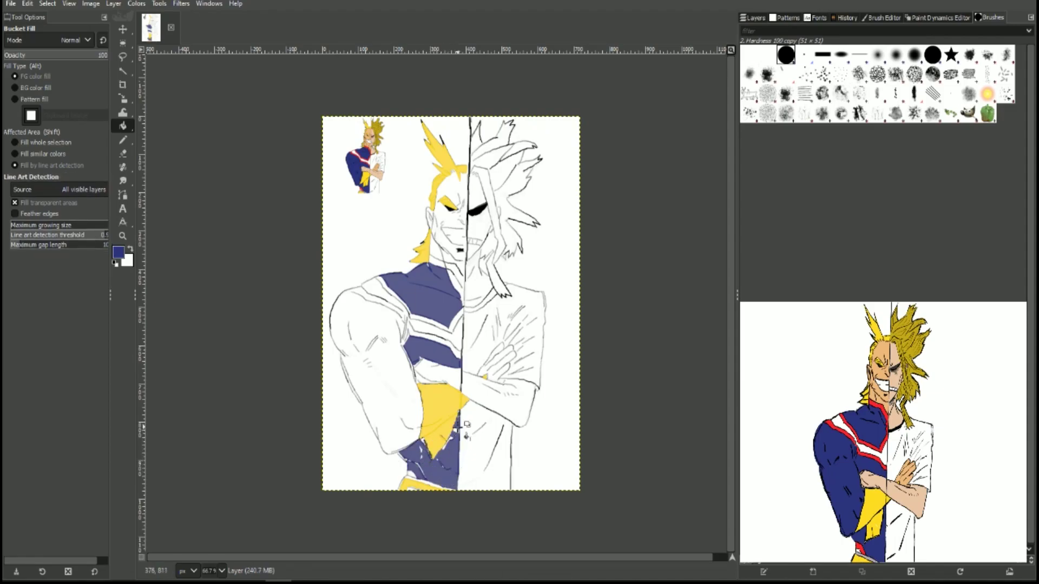
Step: Erase the dark marks near the lower sleeve, then fill the left arm and shoulder dark blue
click(123, 154)
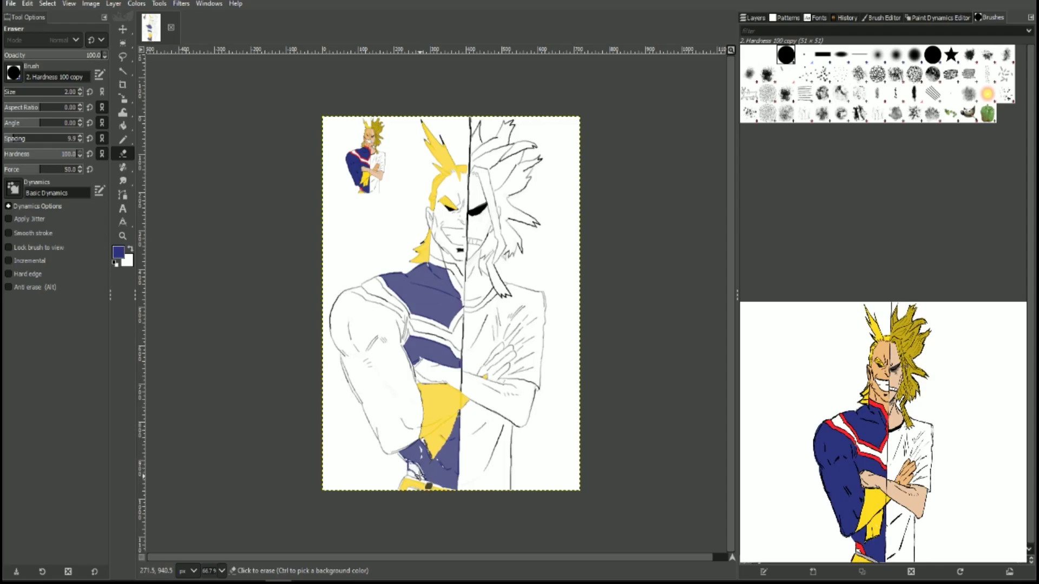
drag(414, 469, 443, 502)
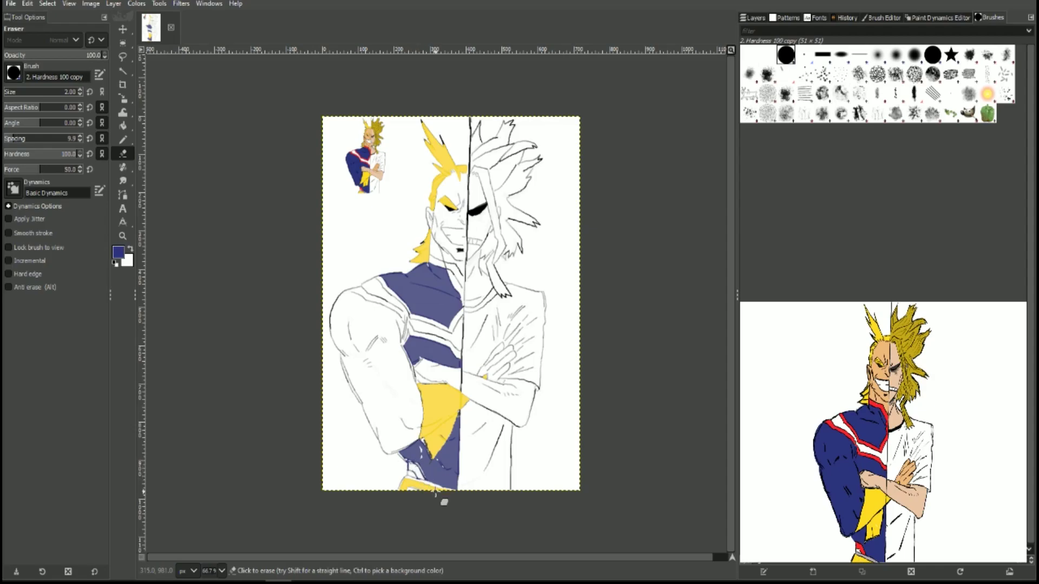
click(123, 126)
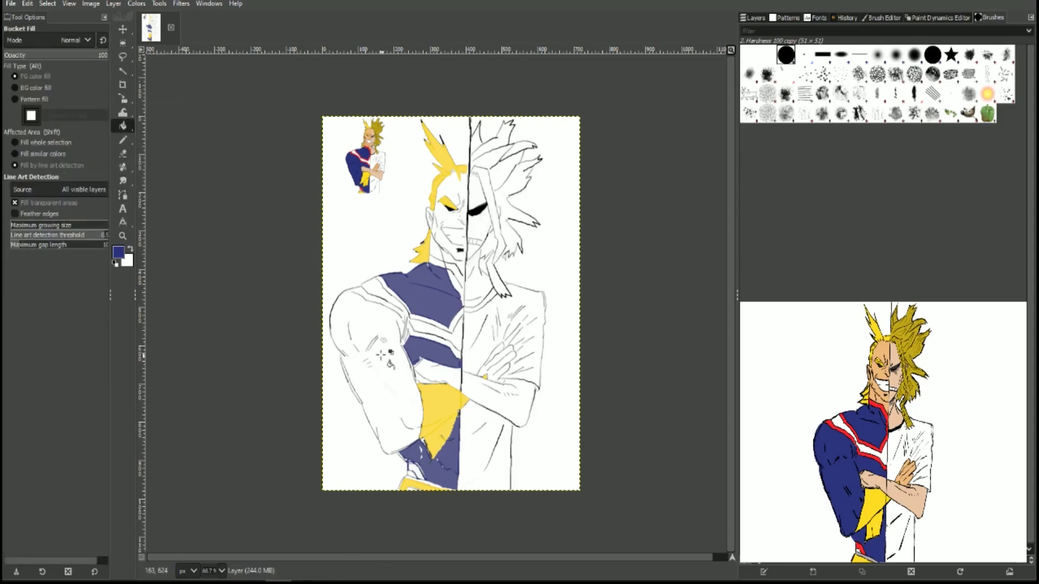
click(379, 400)
click(368, 330)
click(343, 319)
click(352, 351)
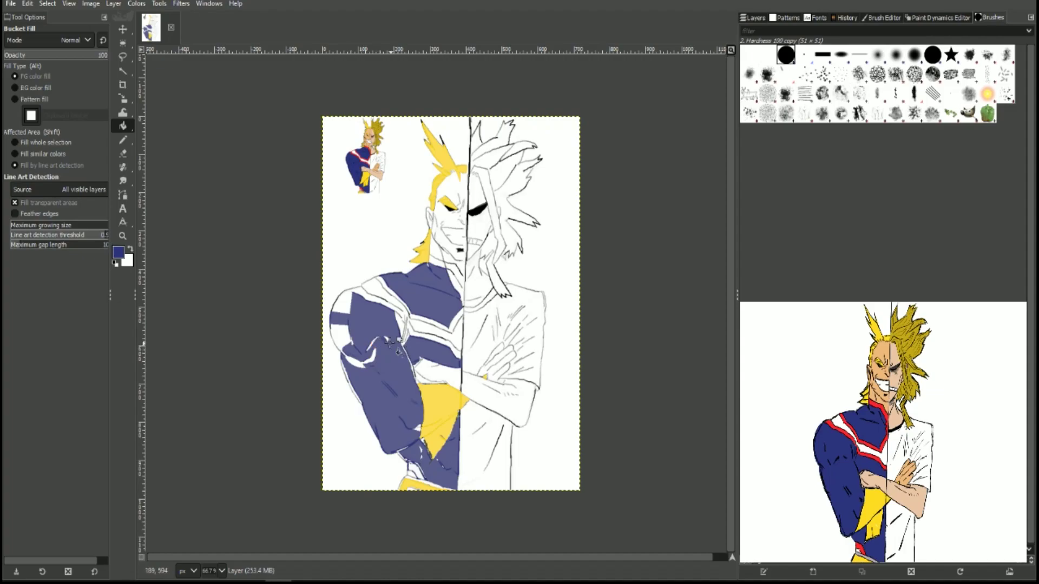
click(345, 325)
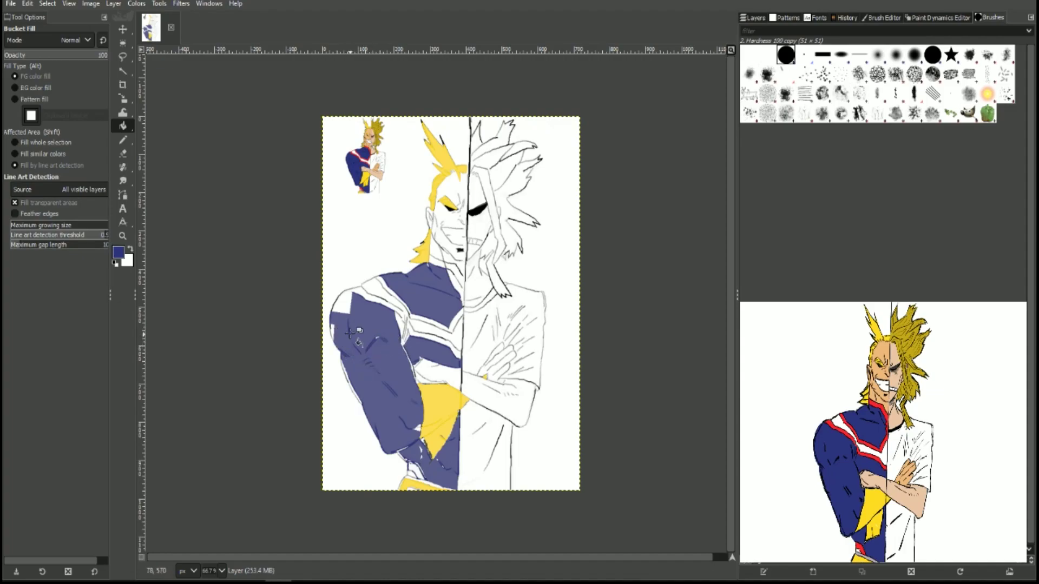
Step: Fill the remaining small white patches on the forearm, shoulder and arm blue
click(412, 444)
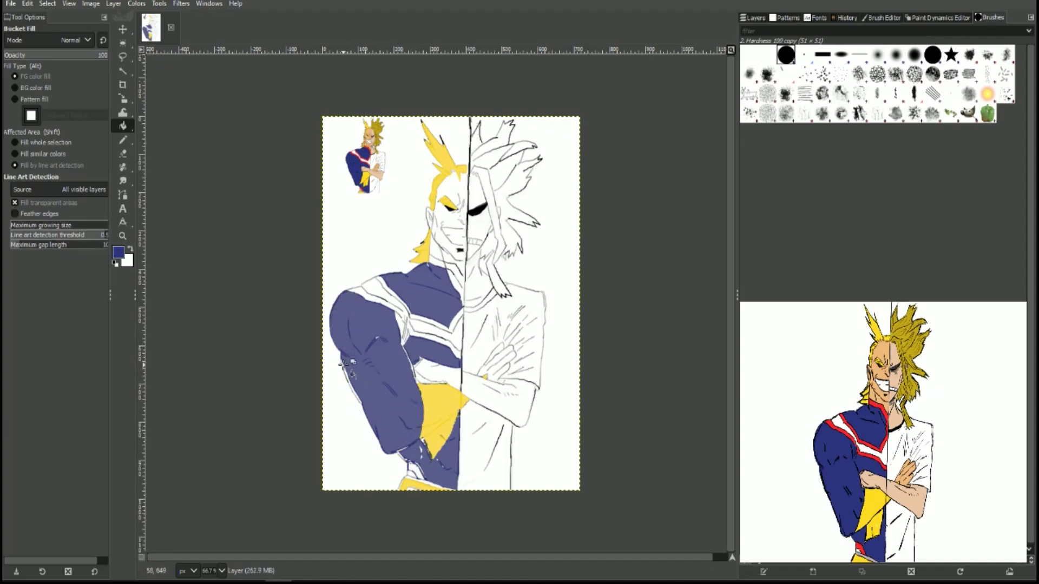
click(430, 470)
click(431, 464)
click(405, 335)
click(403, 345)
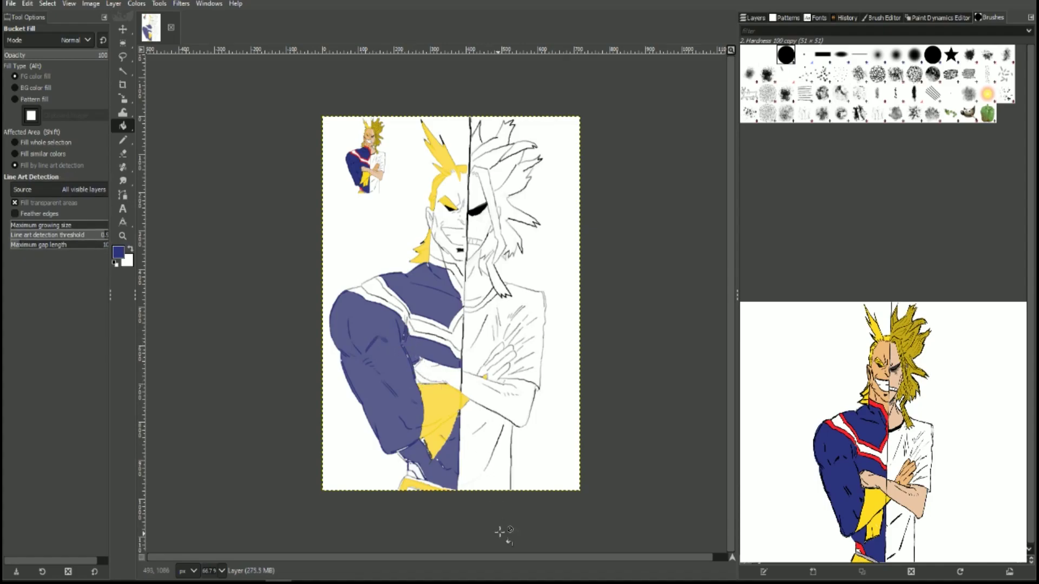
Step: Zoom in on the face and erase a stray mark in the hair
key(2)
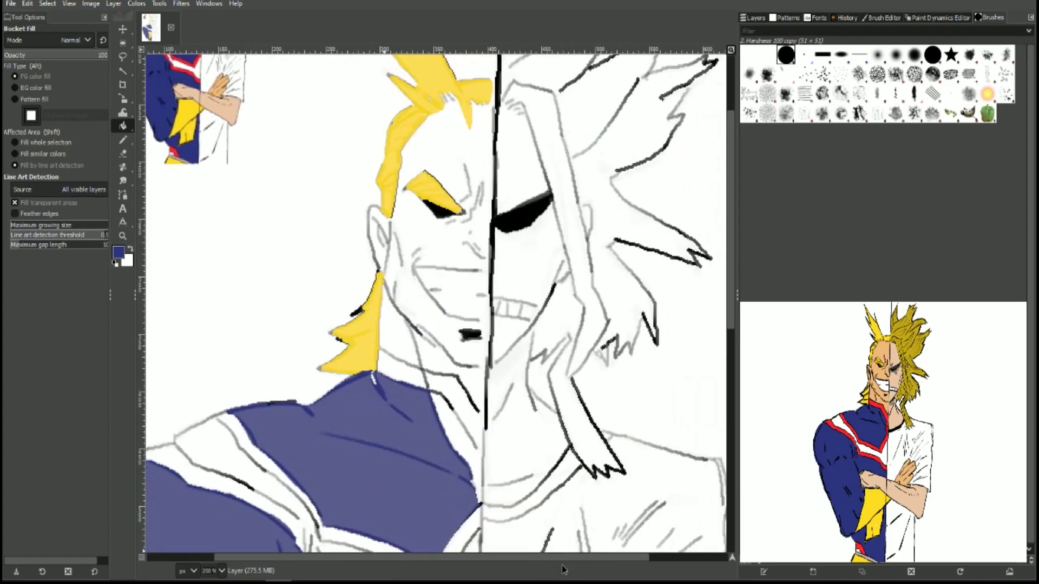
scroll(272, 205, up, 3)
click(118, 253)
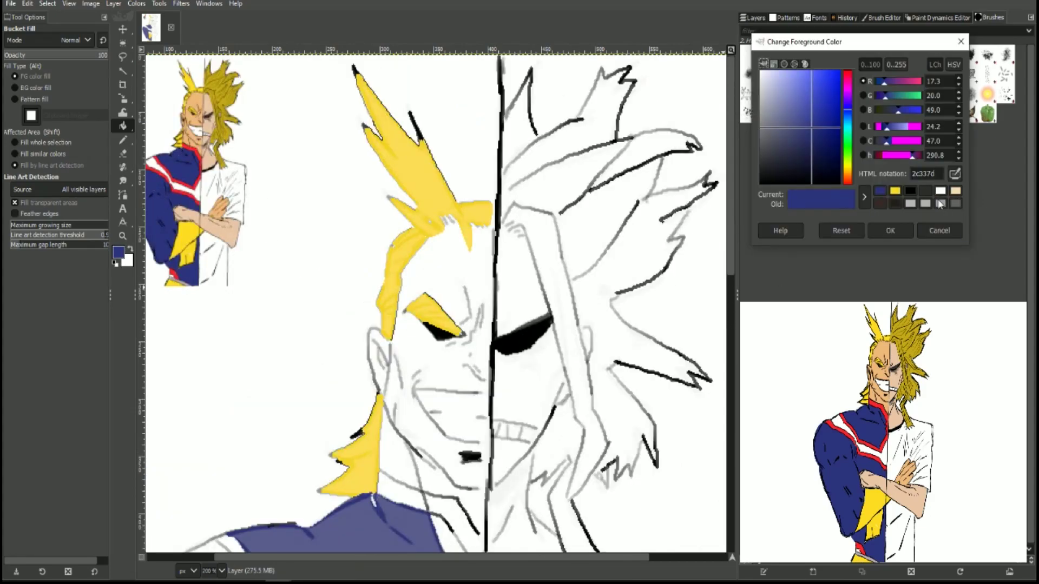
key(shift+e)
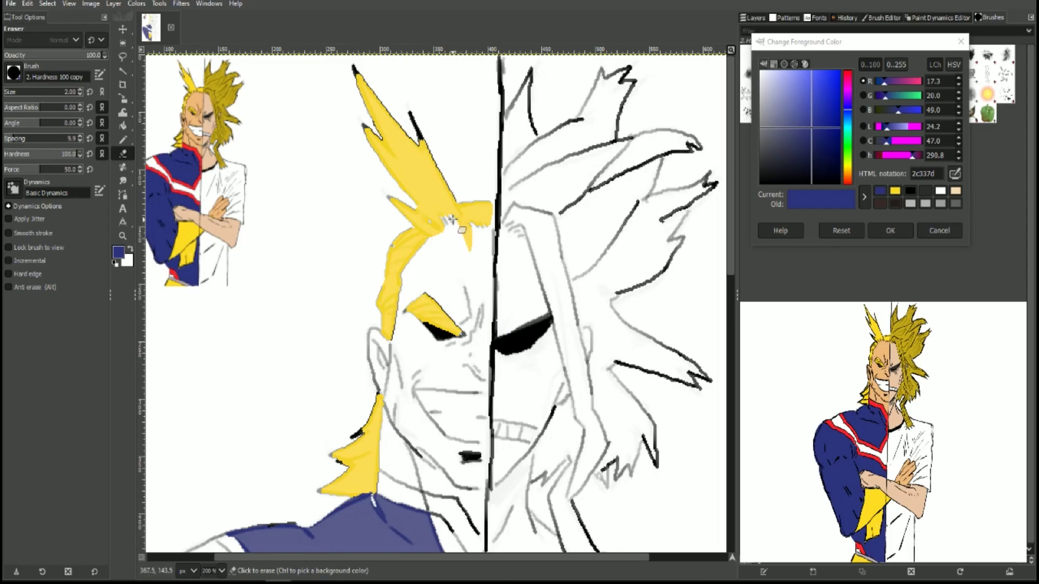
drag(464, 235, 471, 243)
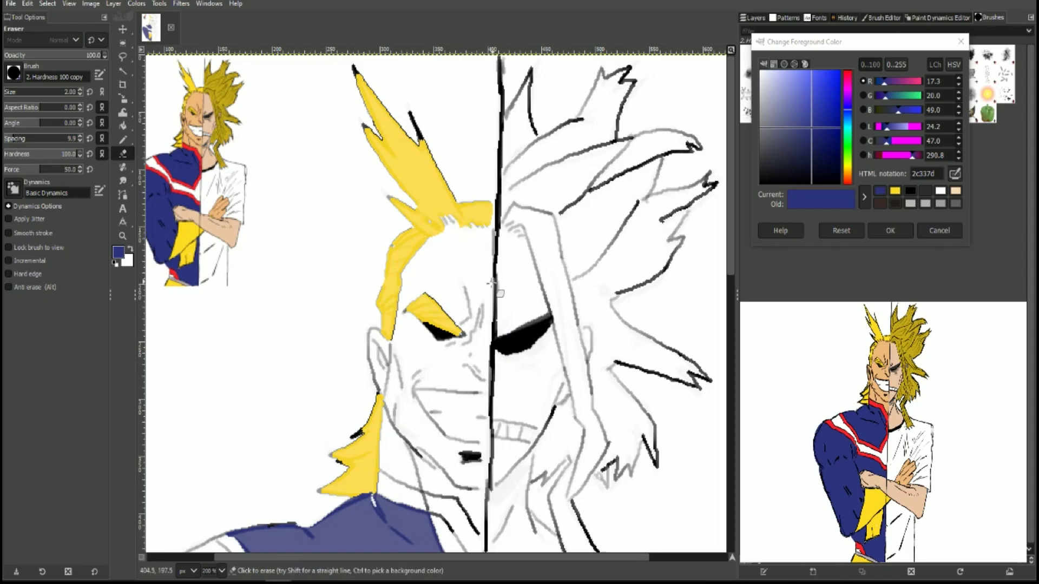
Step: Sample red from the reference image as the foreground colour for Bucket Fill
click(955, 174)
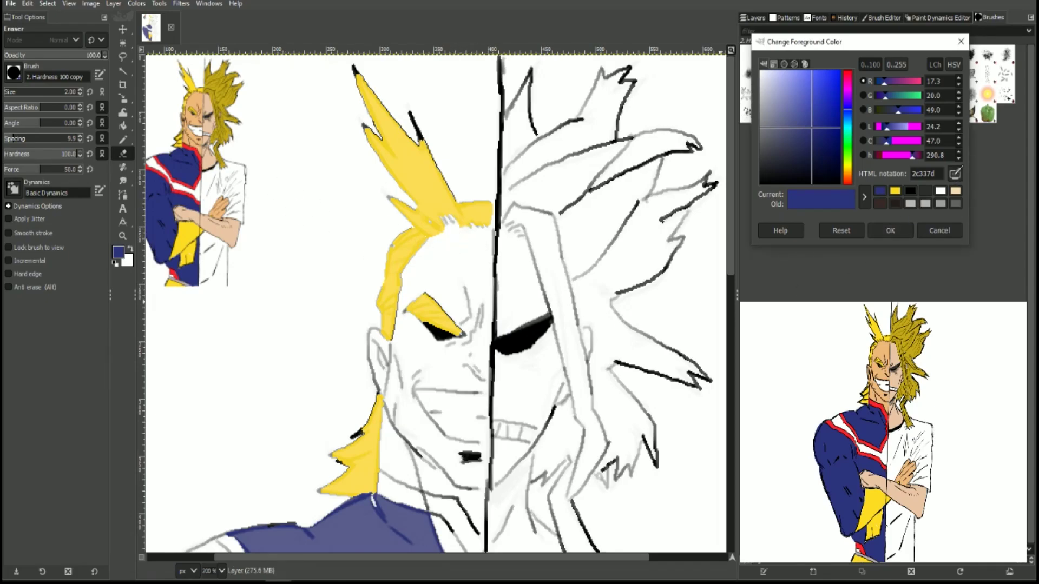
click(202, 152)
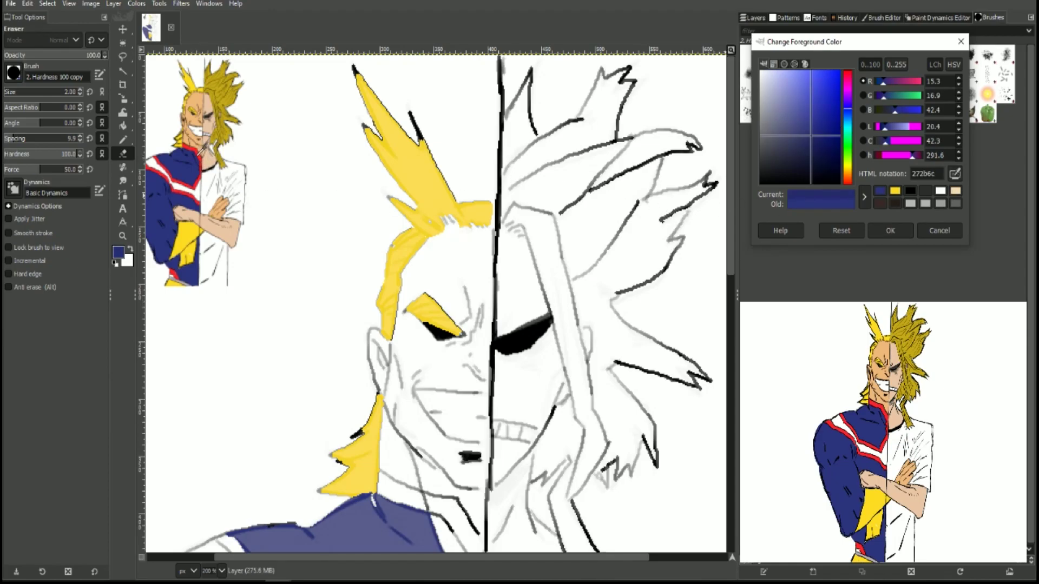
click(212, 188)
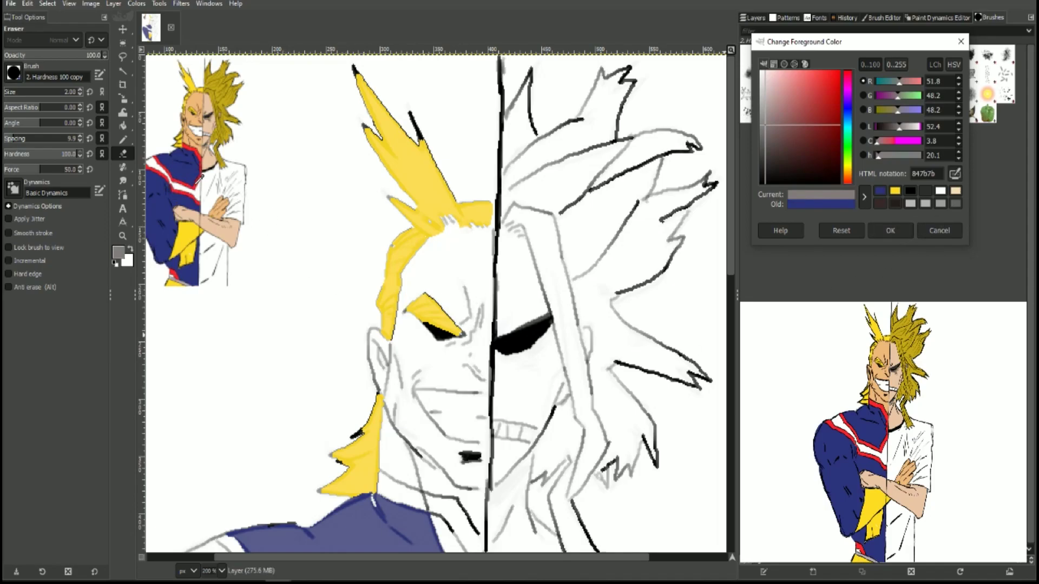
click(839, 75)
click(890, 231)
scroll(433, 298, down, 5)
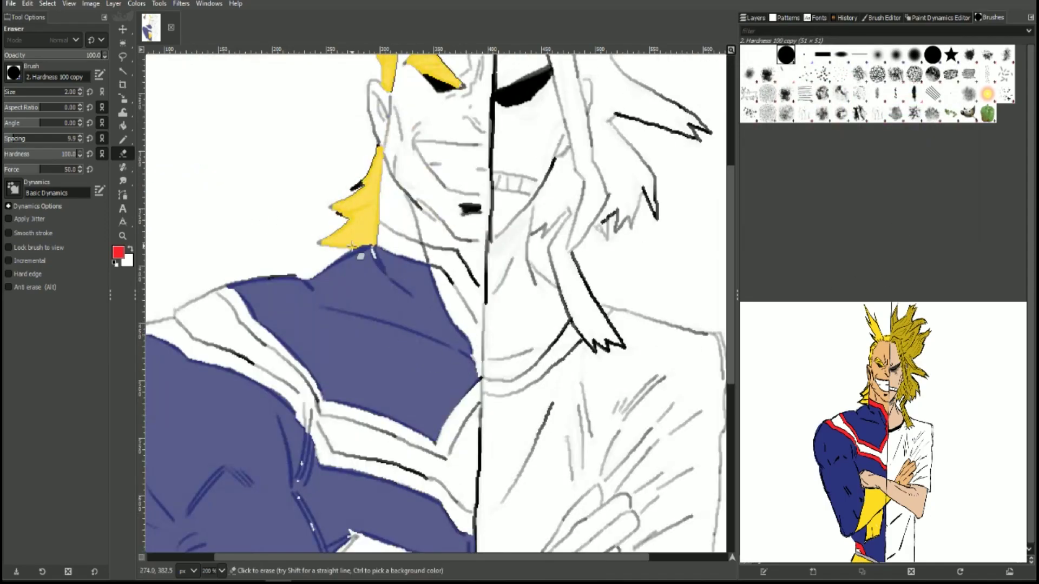
click(122, 127)
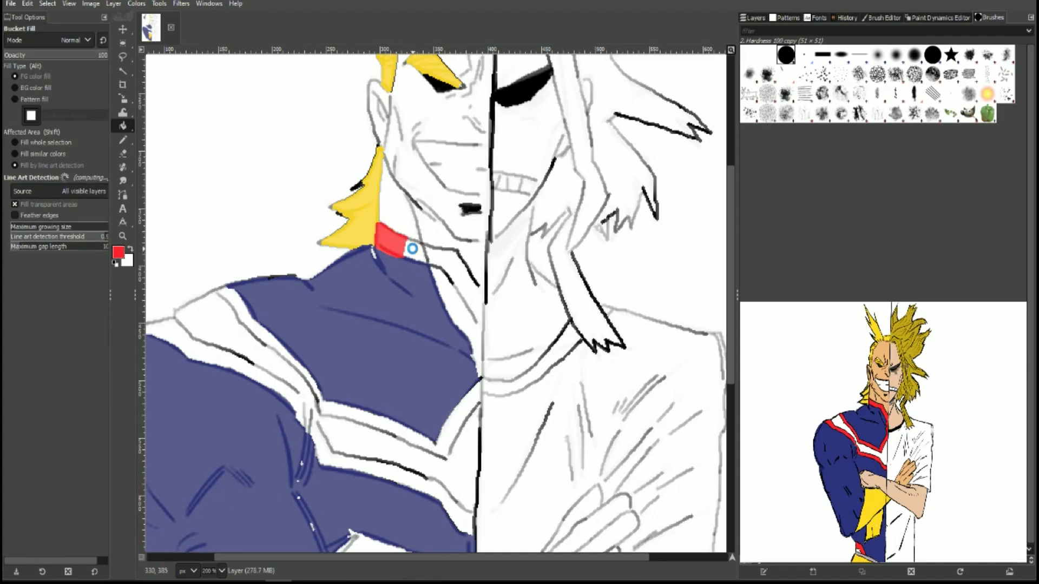
Step: Fill the collar, the shoulder stripes and the lower chest band red
drag(394, 242, 466, 281)
mouse_move(227, 295)
mouse_down()
mouse_move(295, 361)
mouse_move(408, 438)
mouse_up()
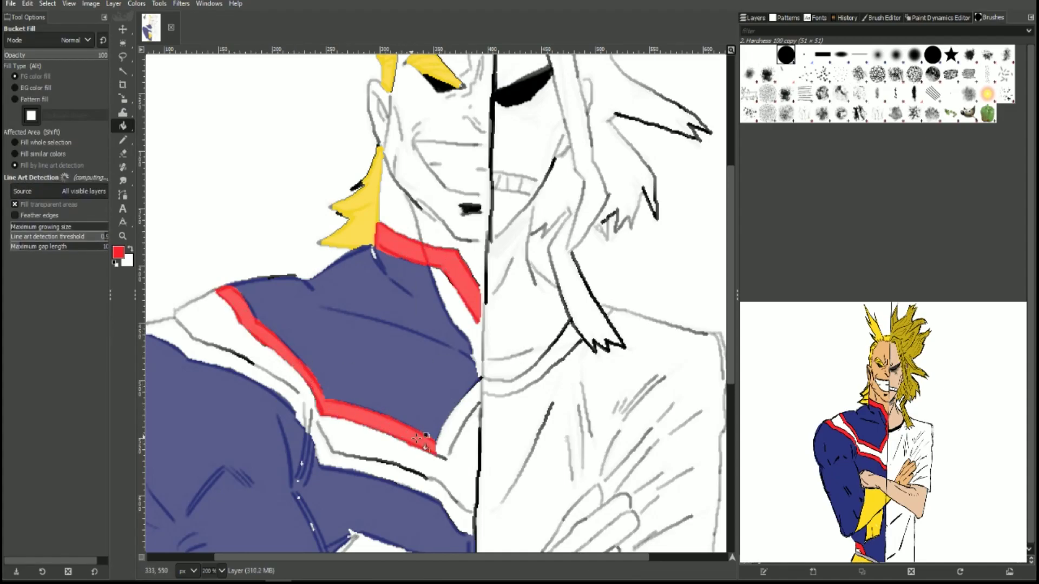
drag(408, 438, 478, 385)
click(160, 331)
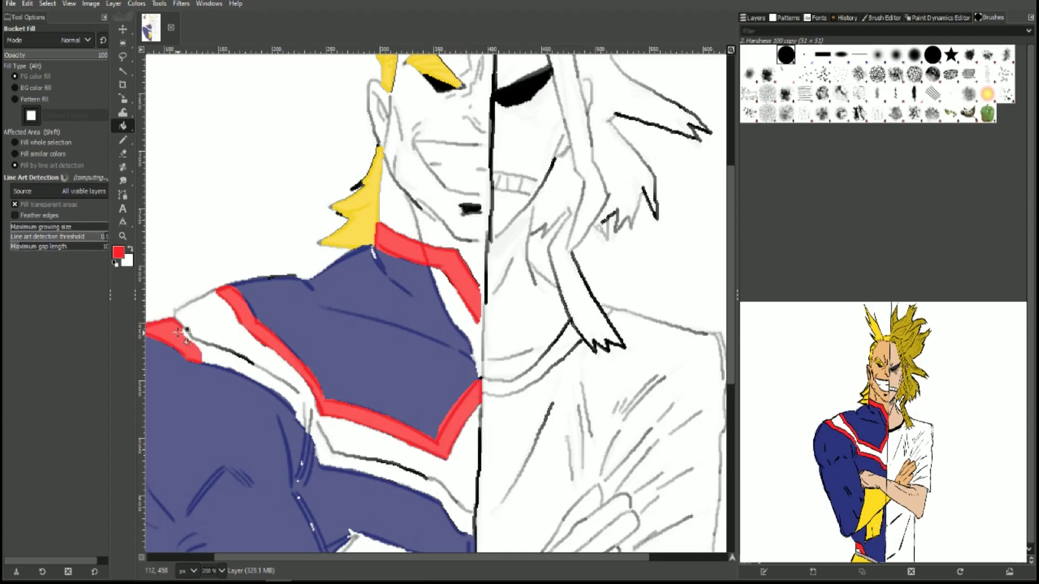
mouse_move(192, 343)
mouse_down()
mouse_move(417, 481)
mouse_move(468, 533)
mouse_up()
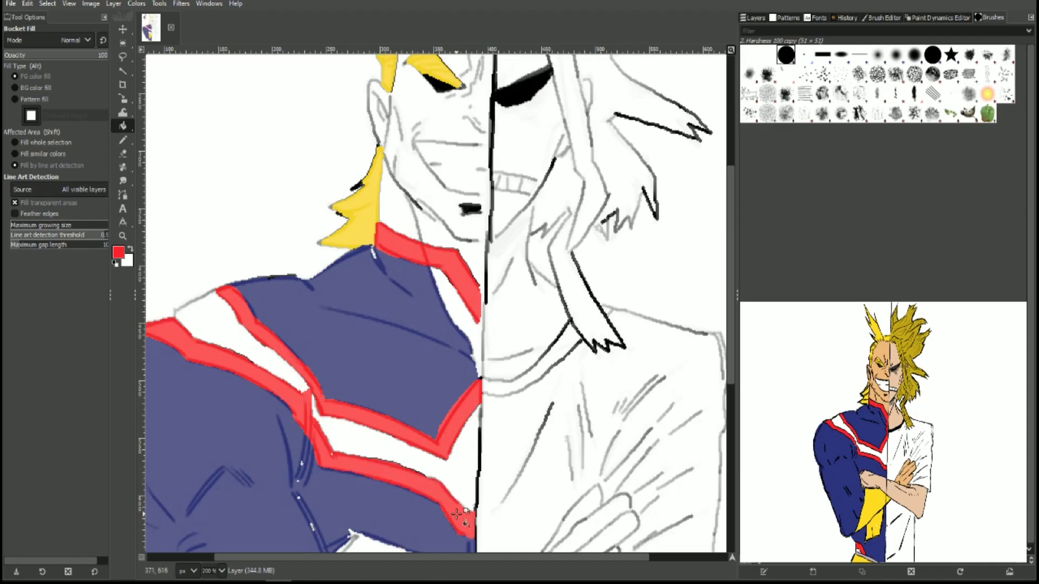
click(123, 154)
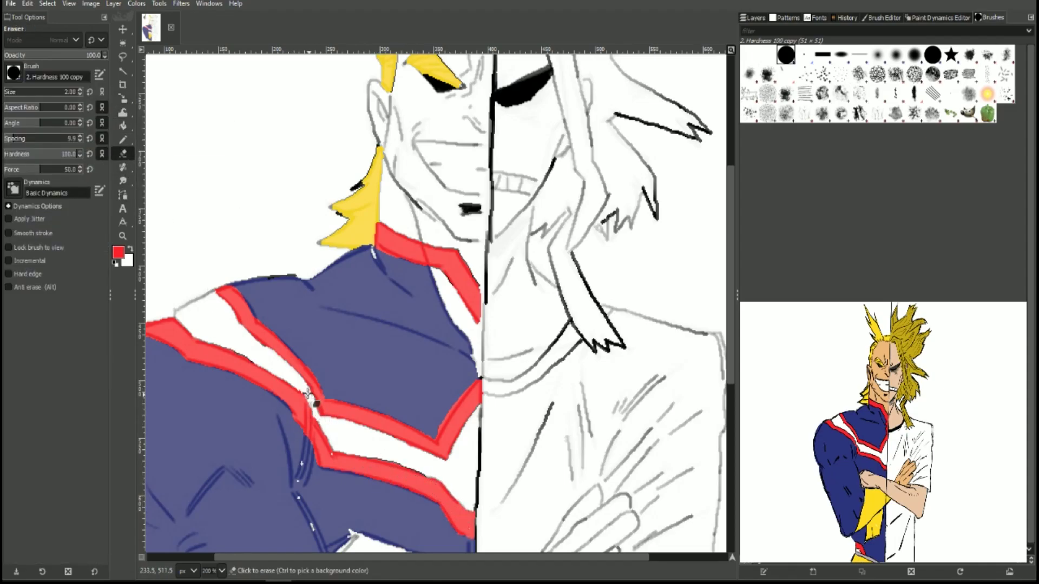
Step: Fill a small white gap near the bottom of the suit red
key(1)
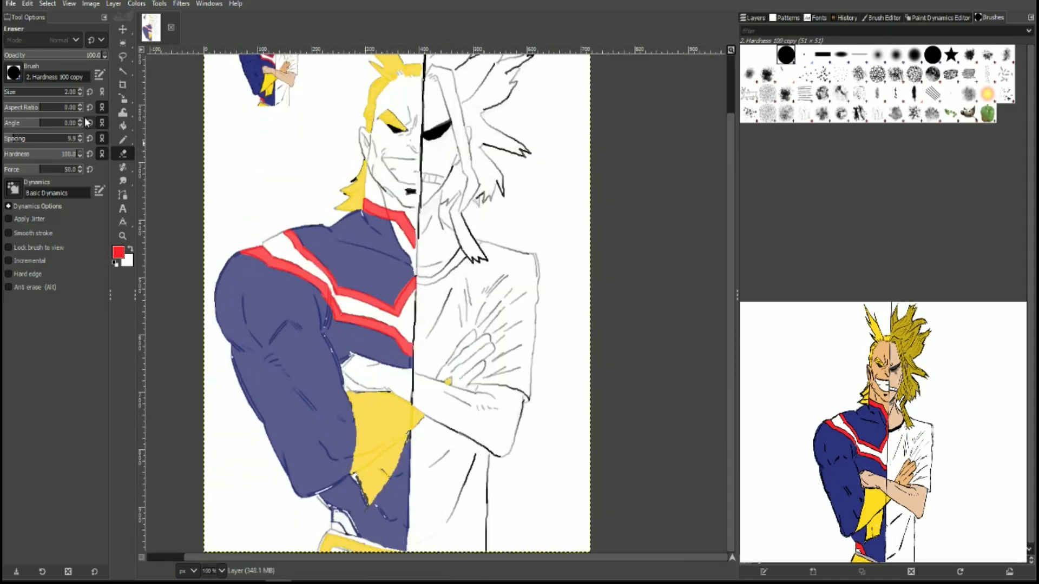
click(123, 126)
click(347, 520)
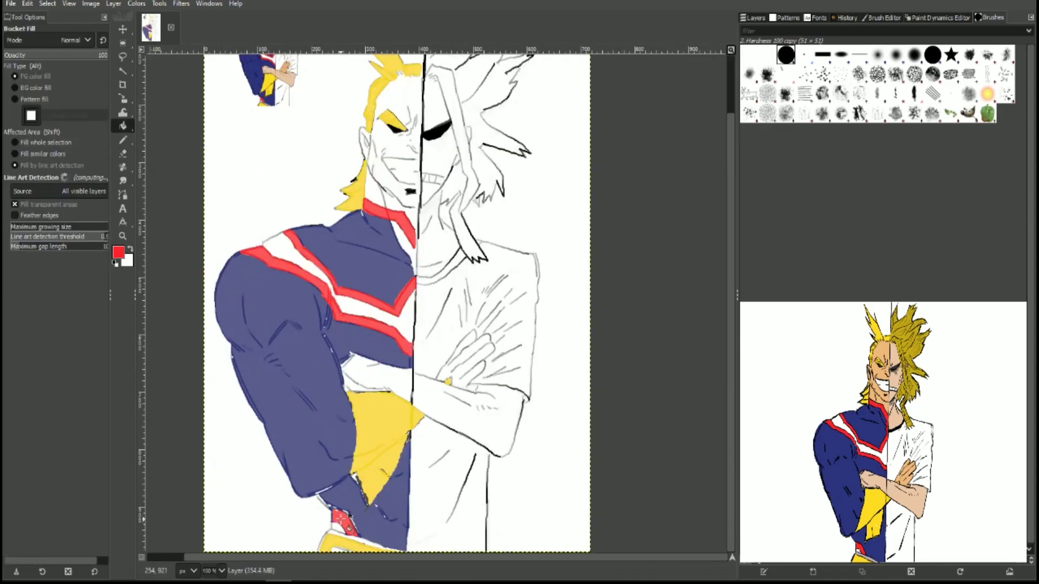
scroll(299, 218, up, 3)
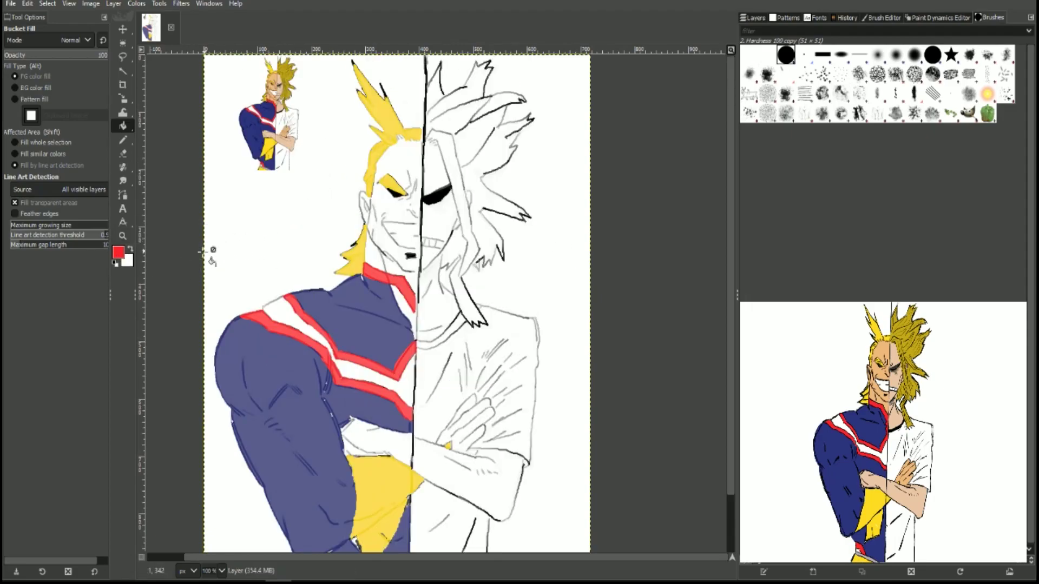
Step: Switch to dark blue and fill the gaps beside the collar, wrist and lower arm
click(118, 252)
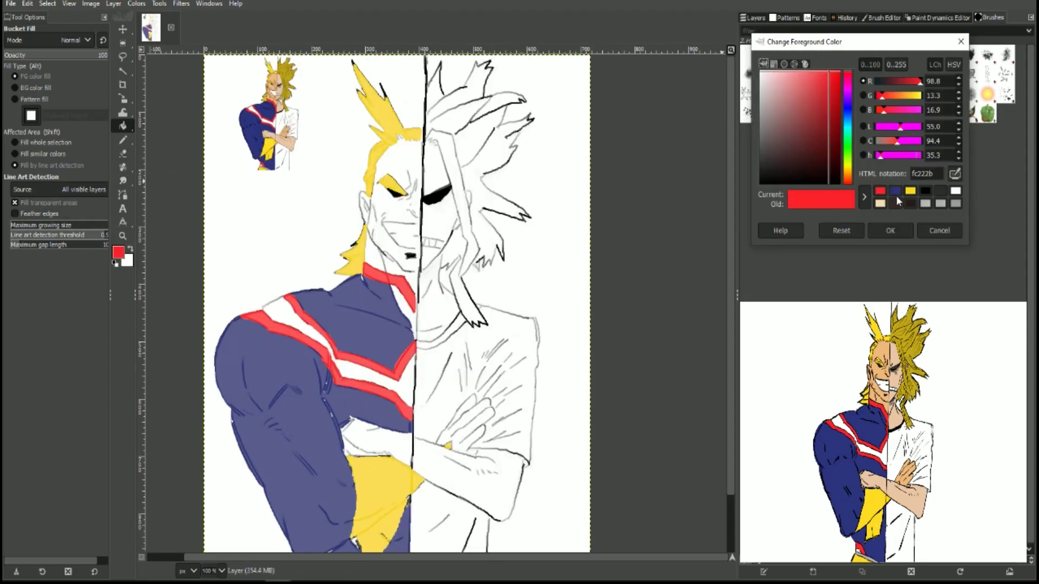
click(896, 192)
click(890, 231)
click(407, 307)
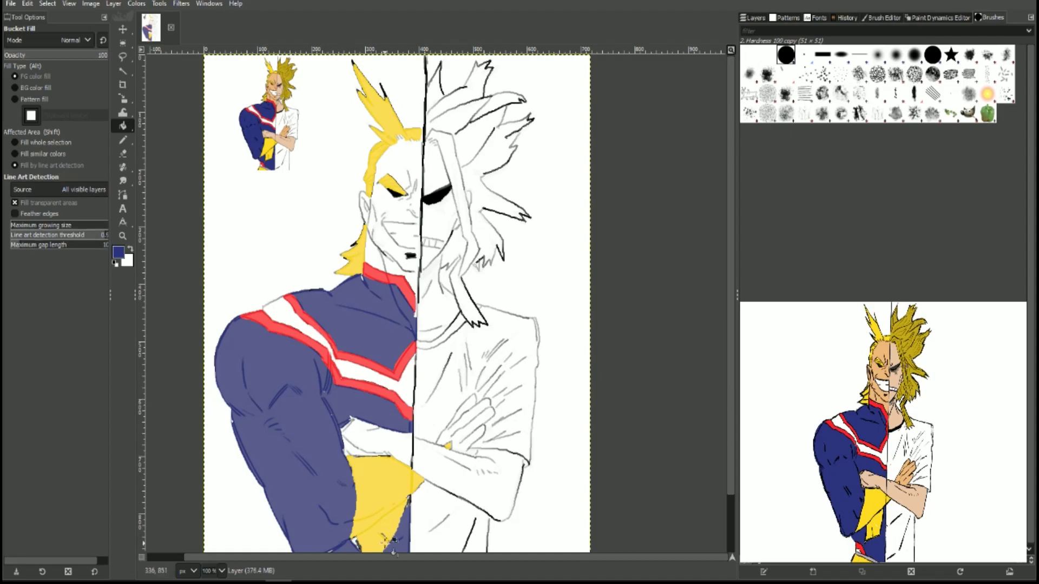
scroll(514, 482, down, 3)
click(323, 491)
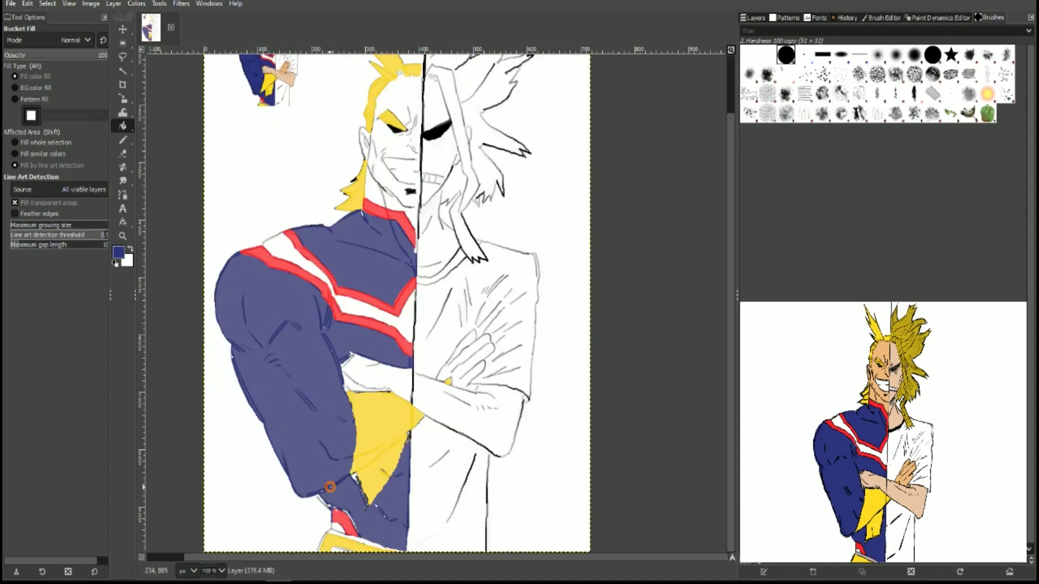
click(349, 513)
key(minus)
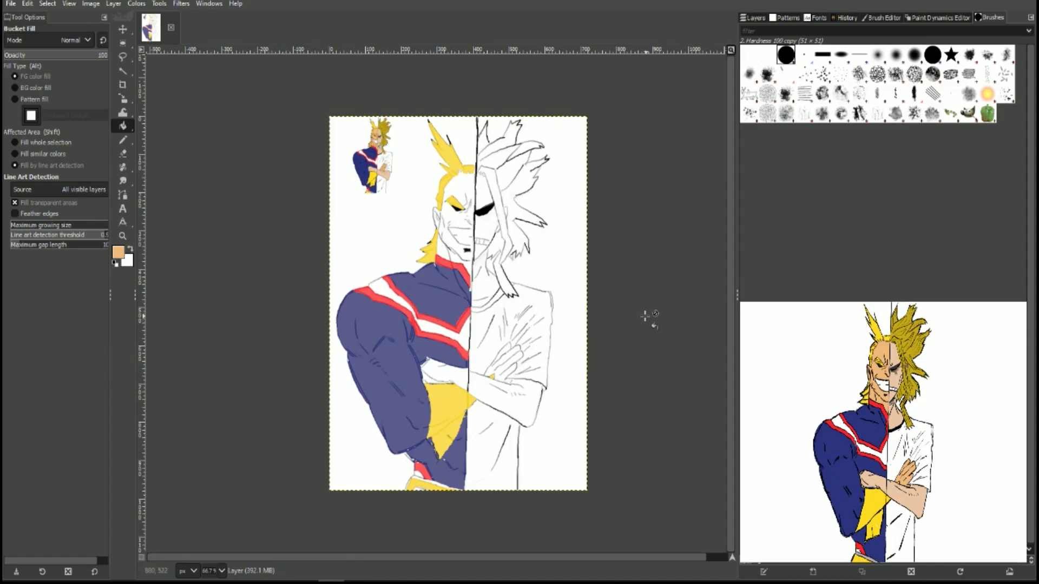
Step: Bucket-fill the crossed-arm fingers peach, undo the stray forearm fill, and touch up with the Pencil
ctrl+scroll(557, 325, up, 3)
scroll(380, 331, down, 5)
mouse_move(366, 299)
mouse_down()
mouse_move(403, 319)
mouse_move(348, 348)
mouse_move(408, 306)
mouse_move(343, 364)
mouse_move(361, 373)
mouse_up()
click(361, 373)
mouse_move(123, 139)
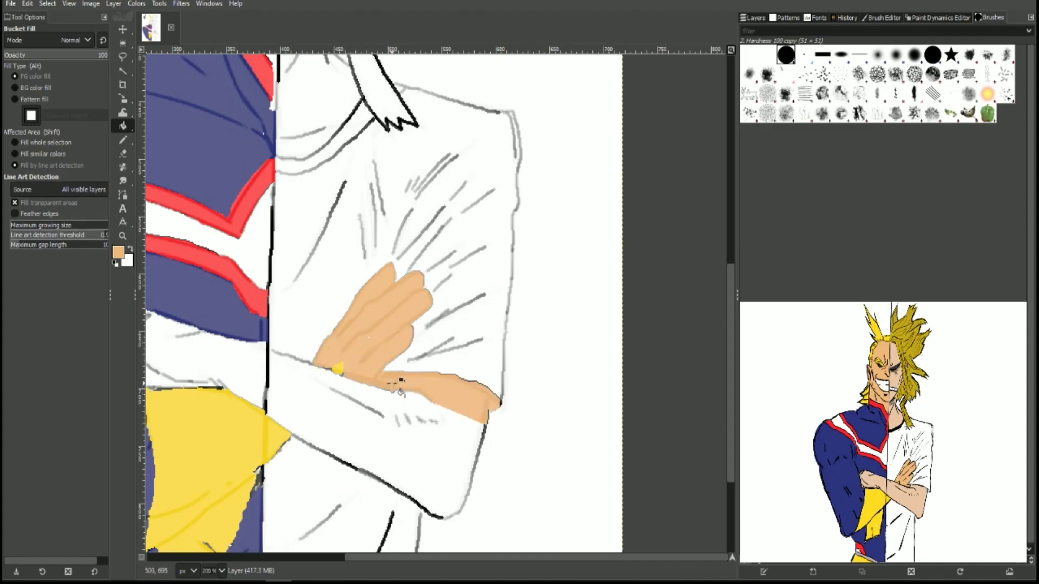
key(ctrl+z)
click(125, 143)
mouse_move(349, 368)
mouse_down()
mouse_move(374, 378)
mouse_move(378, 348)
mouse_move(408, 331)
mouse_move(374, 381)
mouse_move(350, 373)
mouse_up()
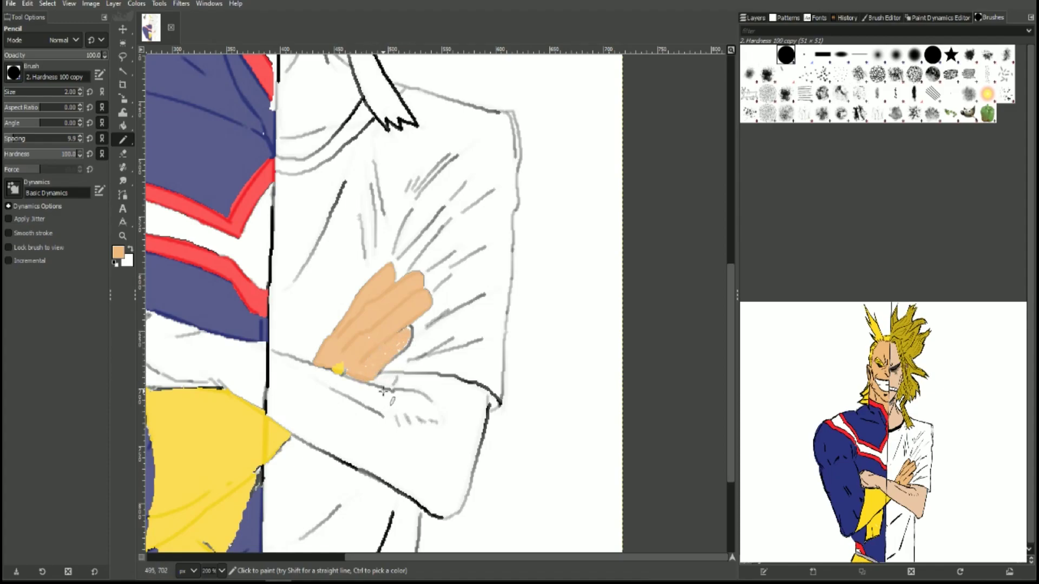
Step: Bucket-fill the forehead, left cheek, eye area and jaw in peach
key(1)
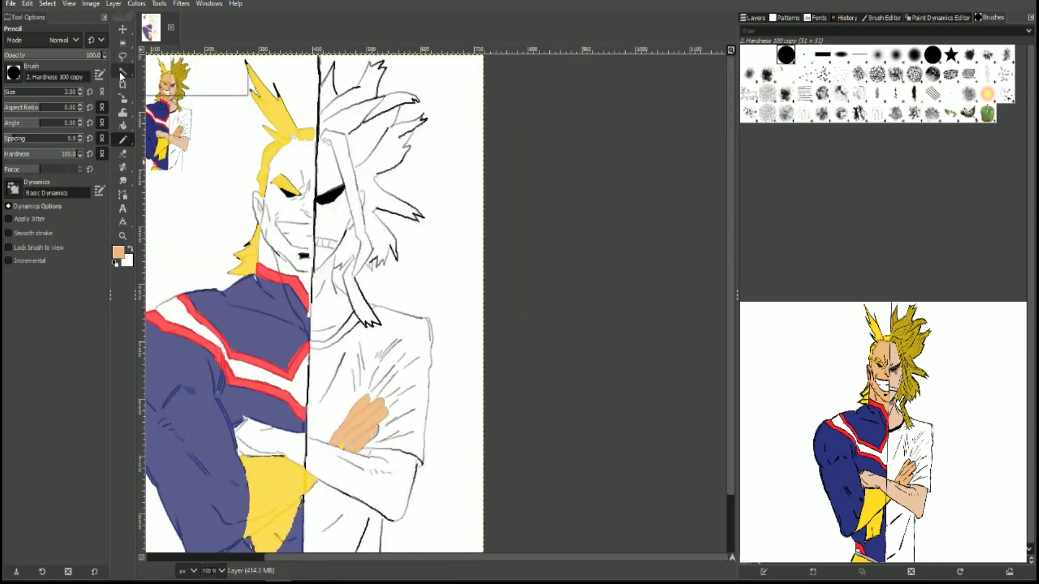
click(123, 126)
click(292, 165)
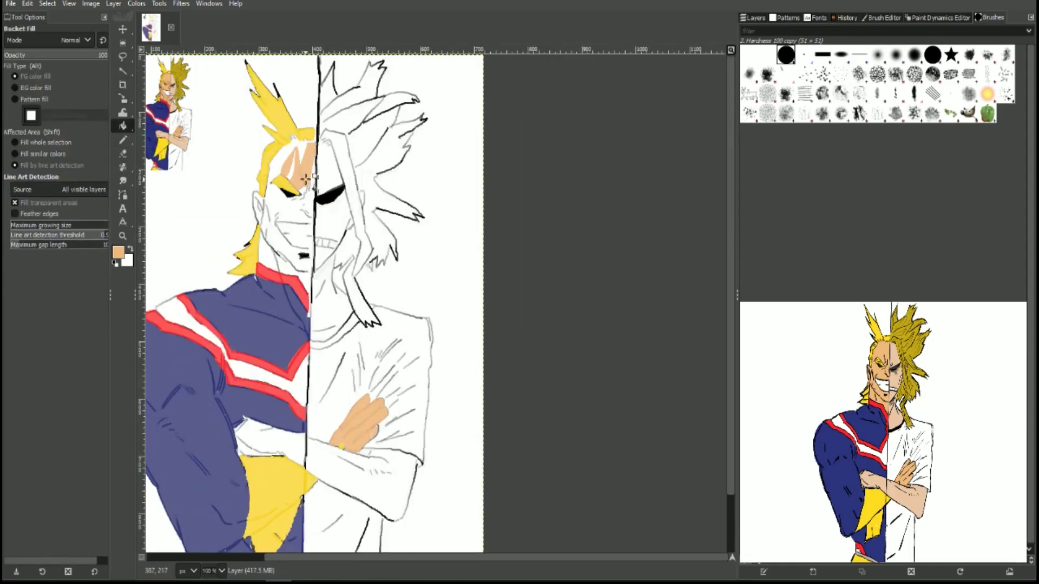
click(292, 157)
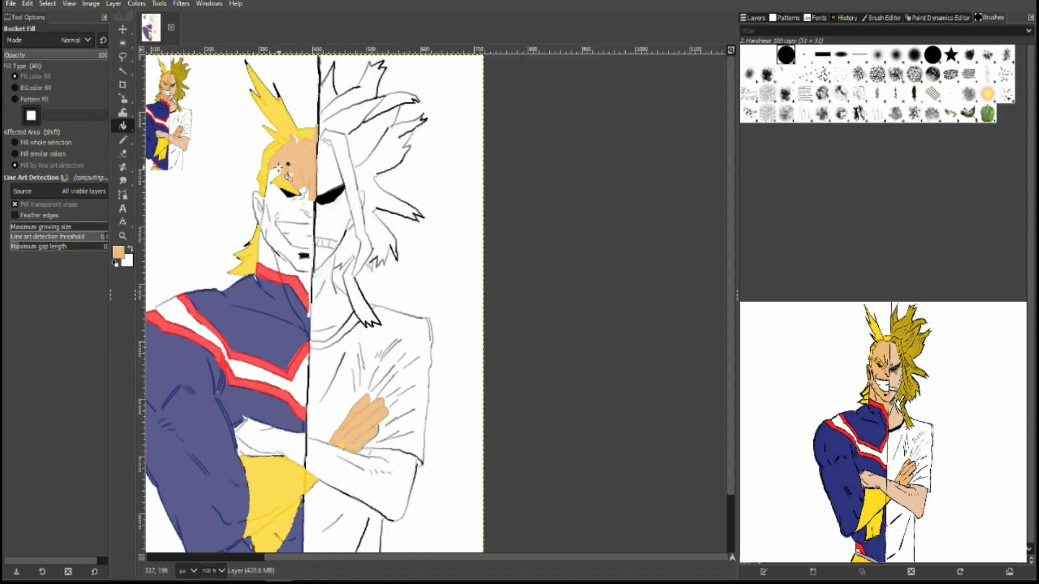
click(276, 196)
click(293, 216)
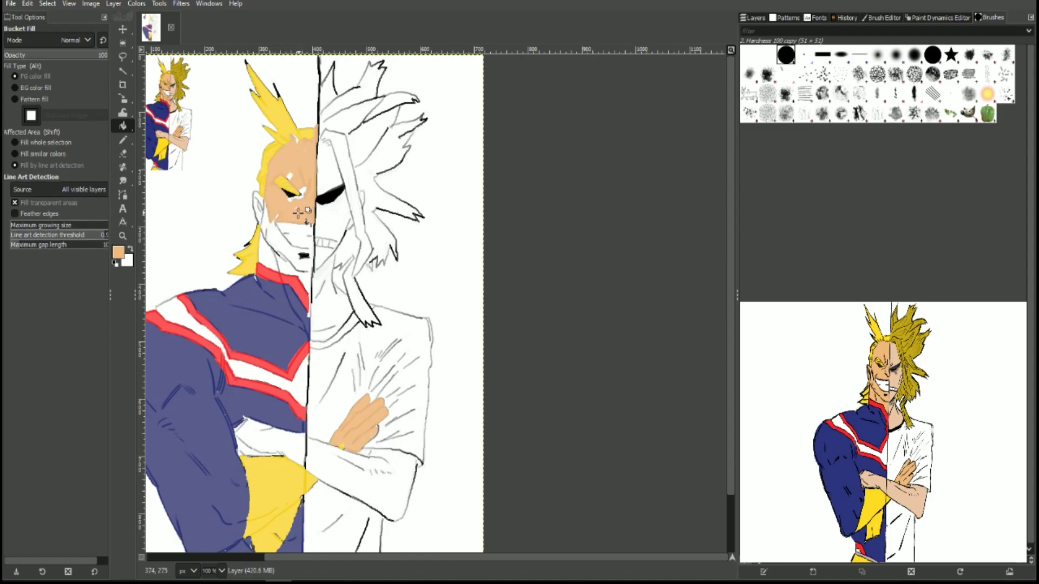
click(273, 234)
Step: Fill the lower cheek, chin, small gaps by the eye and nose, and the ear with peach
click(295, 257)
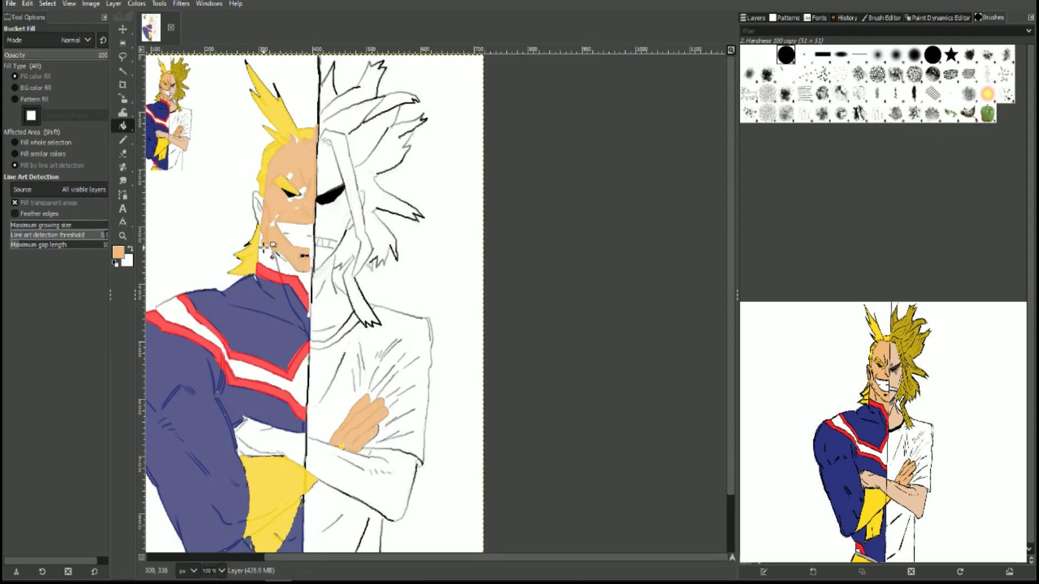
click(298, 264)
click(303, 268)
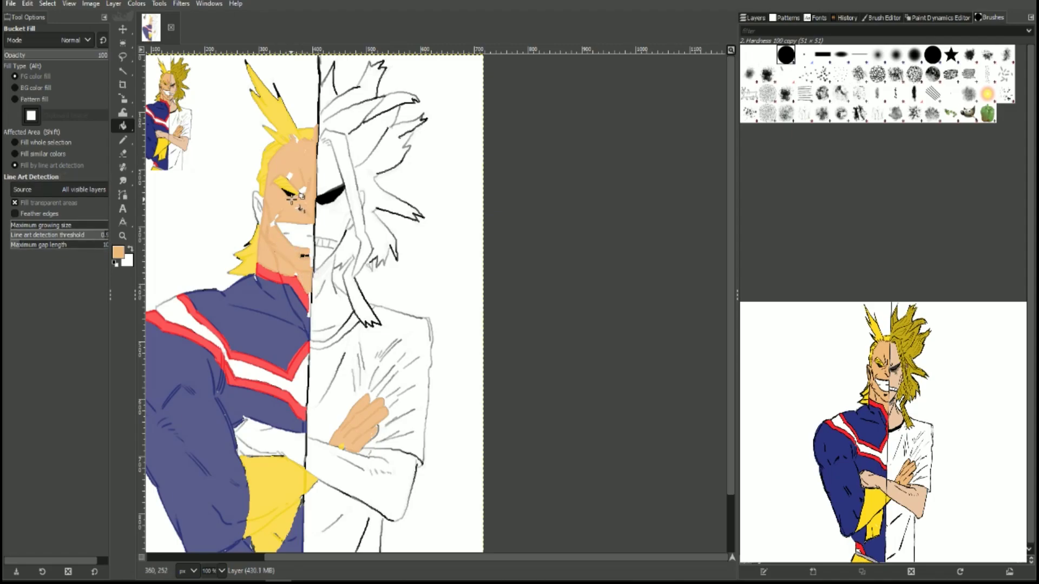
click(291, 177)
click(303, 203)
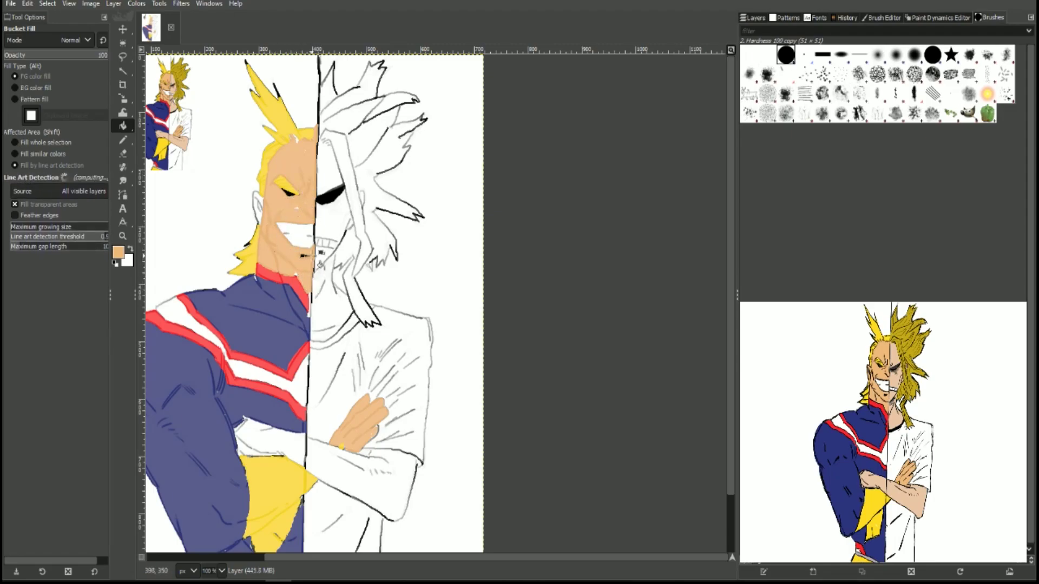
click(259, 203)
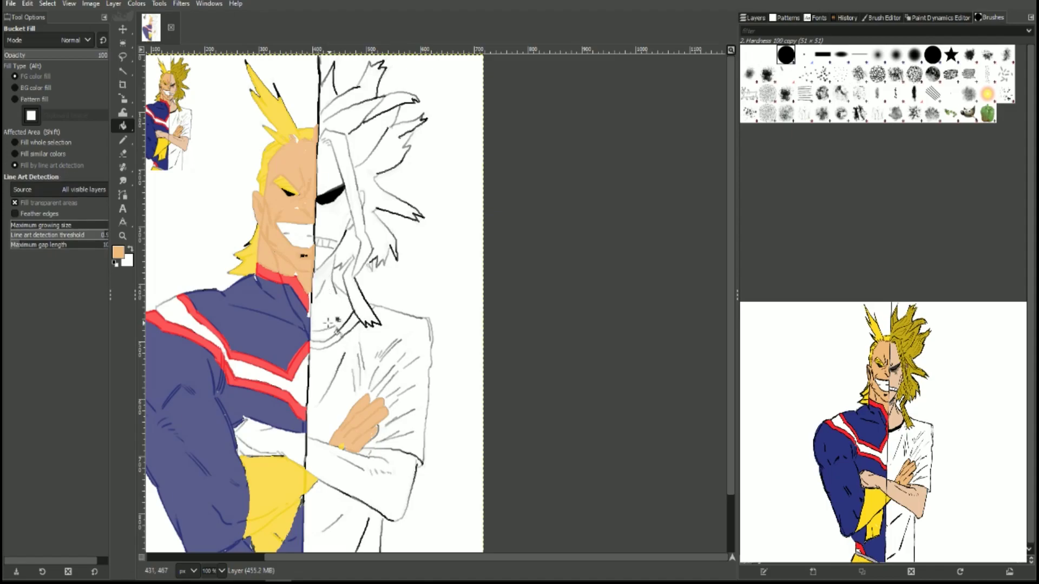
click(162, 153)
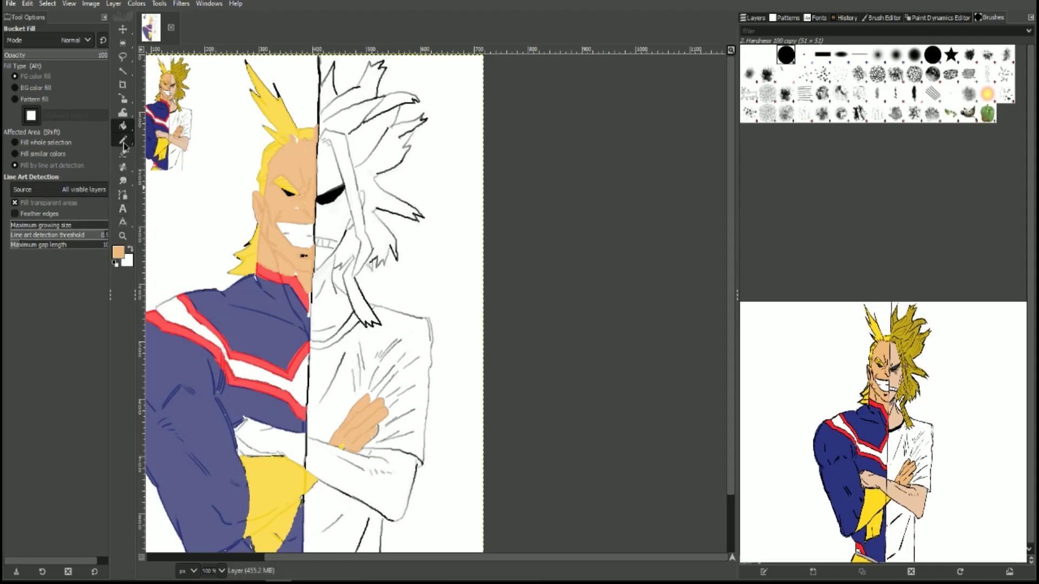
click(118, 251)
click(151, 278)
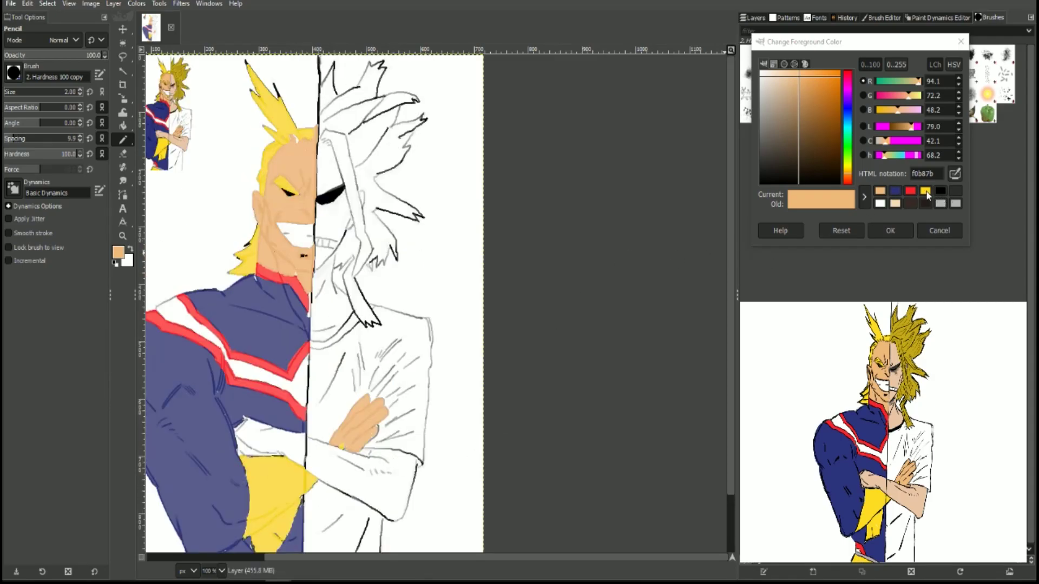
Step: Set the foreground to black from recent colours and outline the yellow hair spike's left edge
click(926, 191)
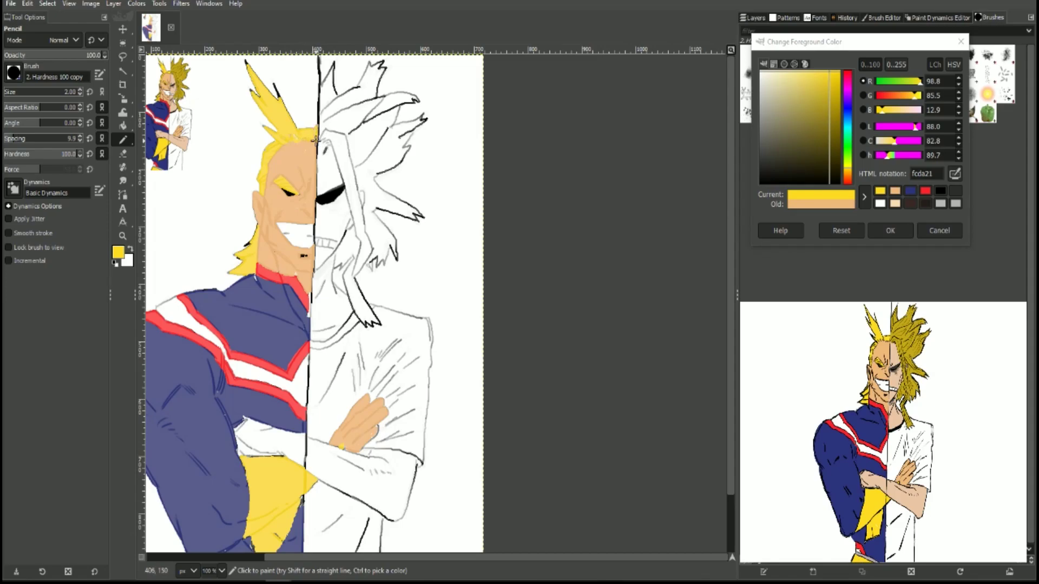
click(941, 191)
click(890, 231)
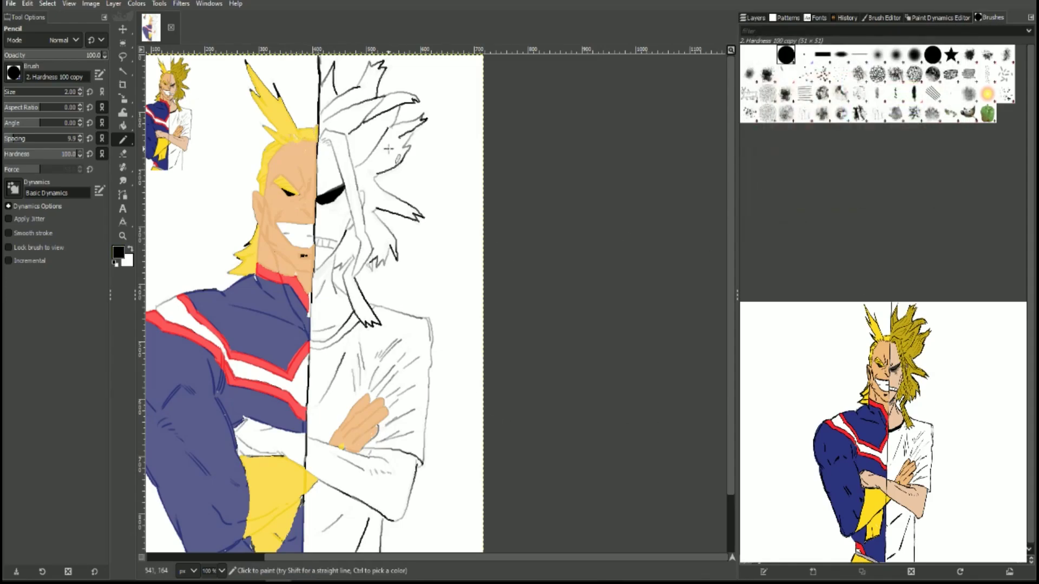
drag(248, 71, 272, 126)
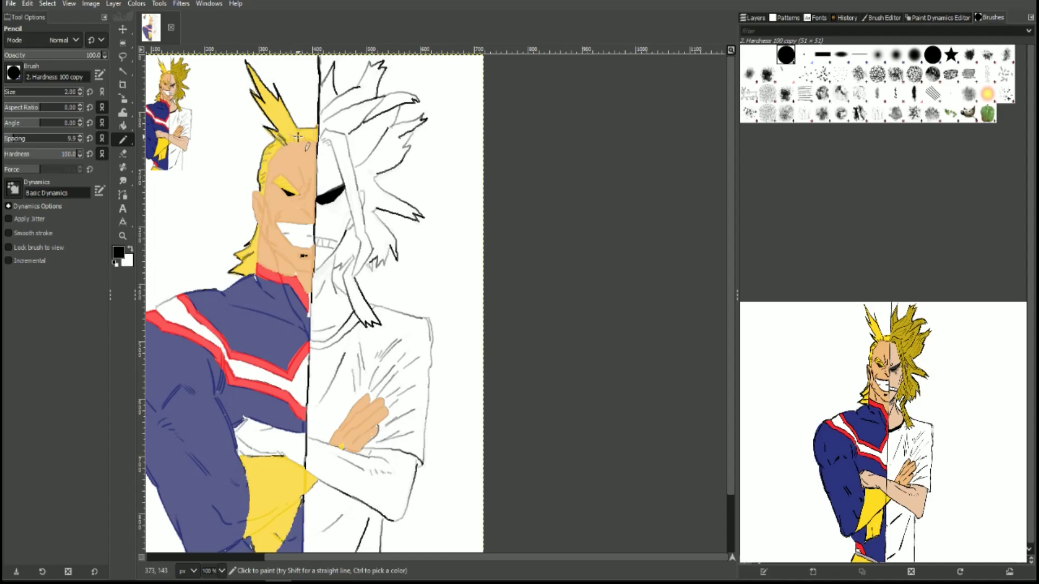
Step: Draw black detail lines on the cheek, eye, ear and jaw, undoing stray marks
drag(274, 241, 273, 248)
drag(275, 229, 276, 236)
key(ctrl+z)
mouse_move(281, 189)
mouse_down()
mouse_move(276, 179)
mouse_move(300, 195)
mouse_up()
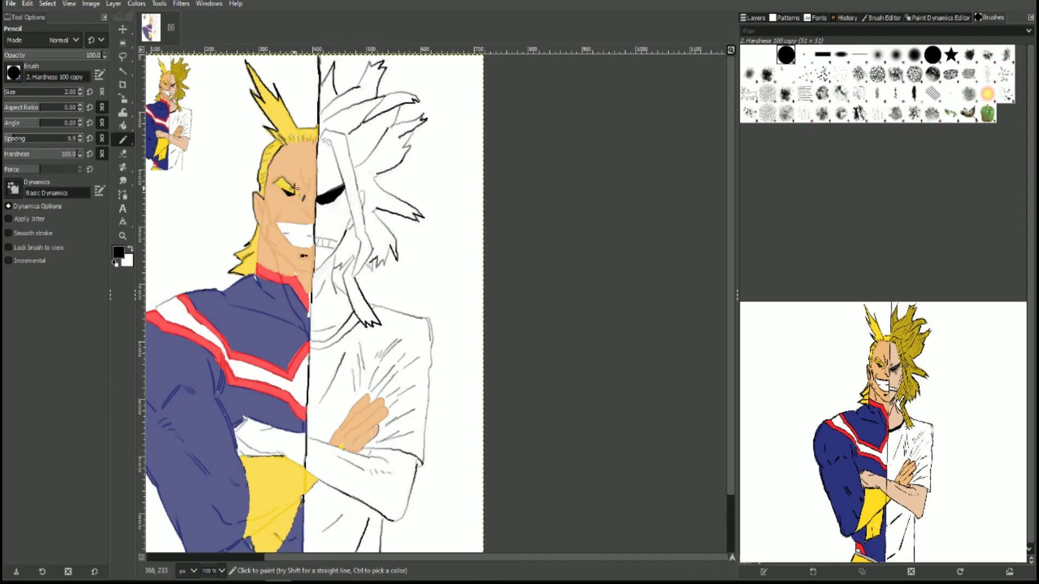
key(ctrl+z)
drag(285, 245, 284, 253)
key(ctrl+z)
mouse_move(255, 205)
mouse_down()
mouse_move(271, 226)
mouse_move(260, 215)
mouse_up()
mouse_move(287, 262)
mouse_down()
mouse_move(302, 267)
mouse_move(268, 224)
mouse_up()
key(ctrl+z)
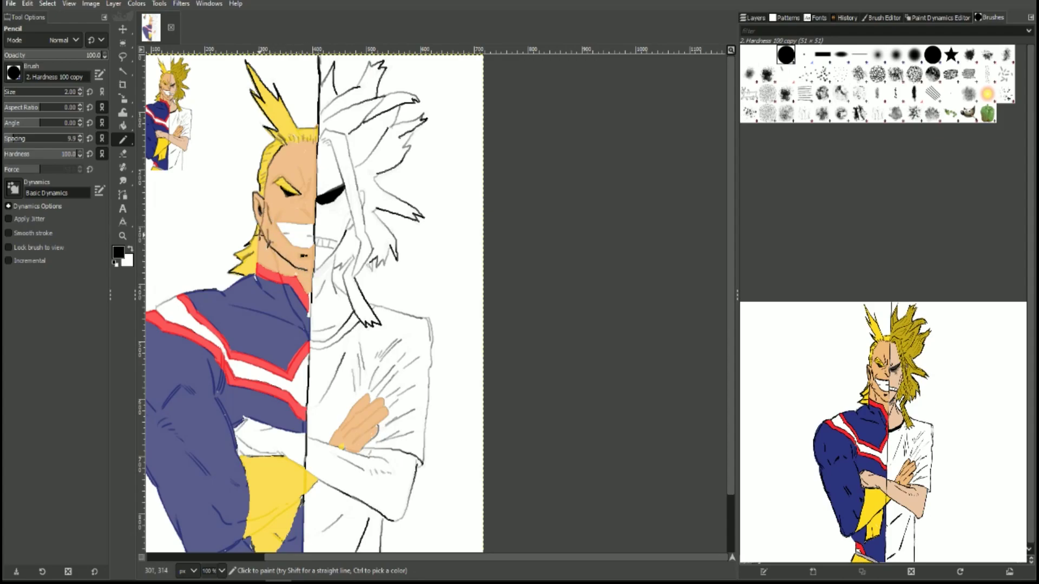
Step: Ink the neck line, closed-eye lines, shoulder top and the red collar stripe's edge
drag(271, 253, 304, 325)
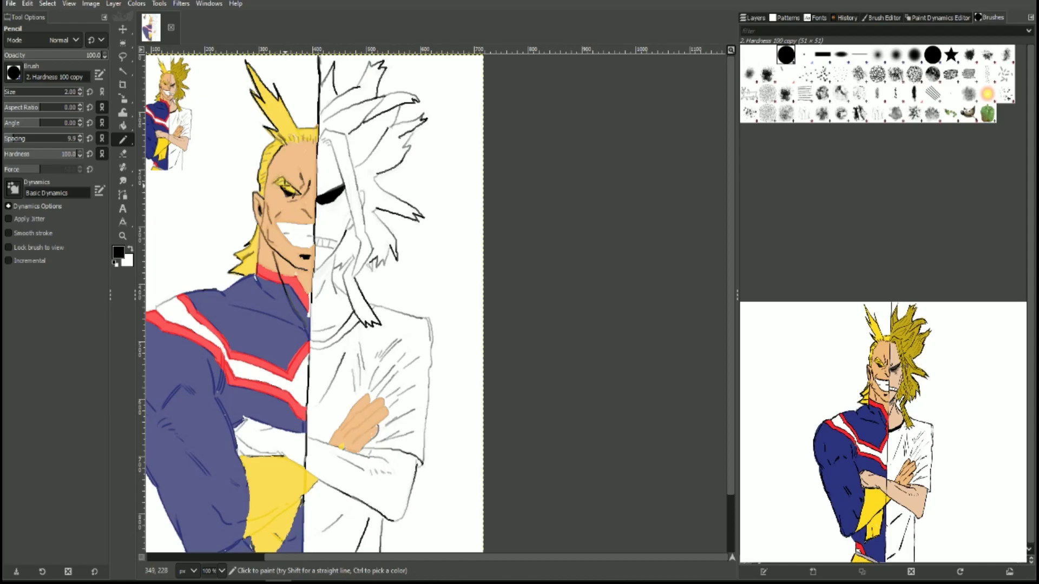
drag(285, 178, 297, 184)
drag(247, 277, 250, 280)
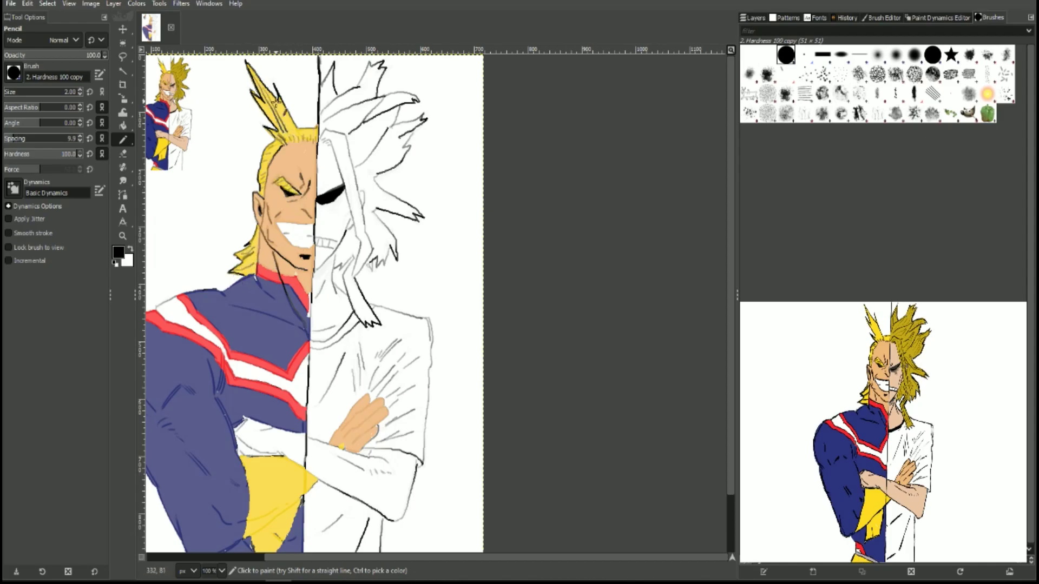
key(ctrl+z)
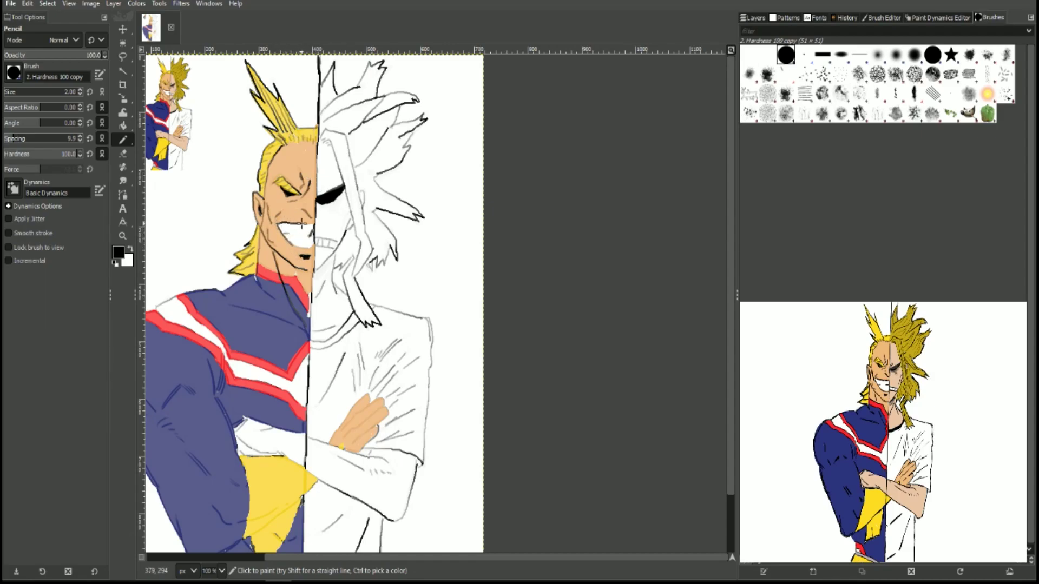
drag(319, 272, 314, 257)
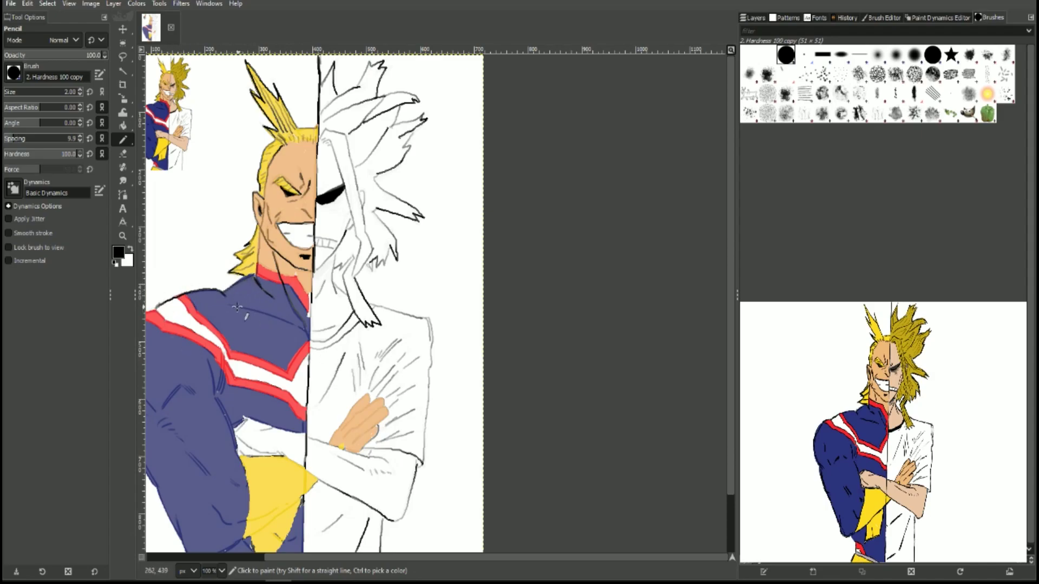
drag(236, 306, 262, 313)
drag(307, 348, 291, 367)
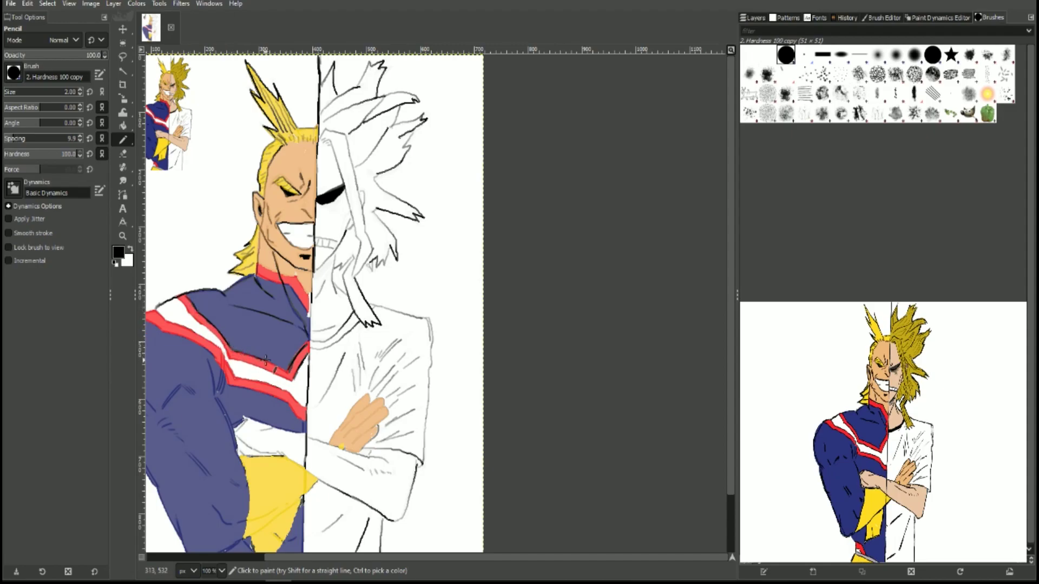
Step: Outline the white shoulder stripe, forearm inner edge and the upper arm's left contour
scroll(249, 213, down, 2)
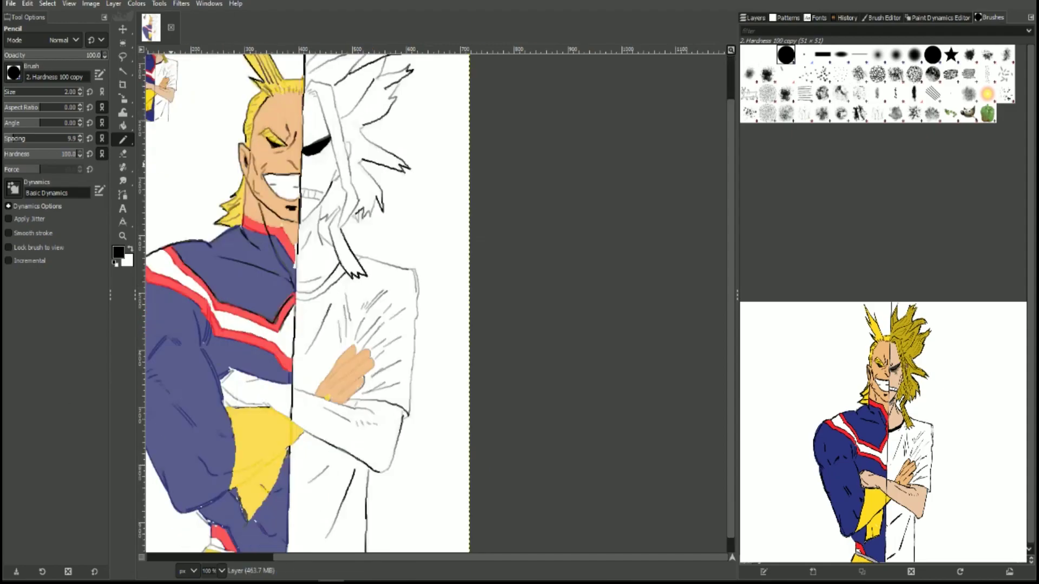
scroll(249, 212, left, 3)
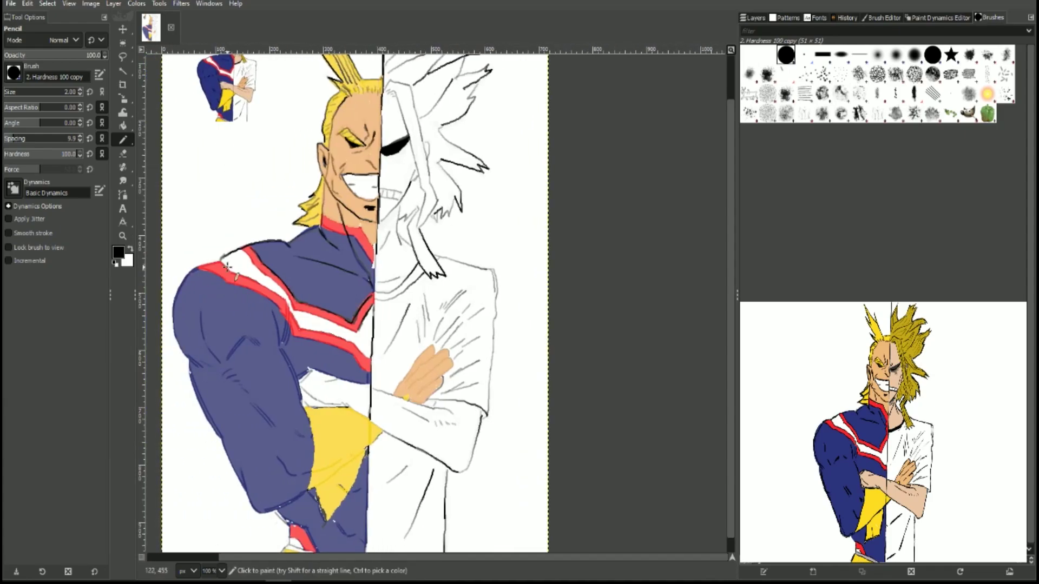
mouse_move(228, 267)
mouse_down()
mouse_move(303, 327)
mouse_move(366, 352)
mouse_up()
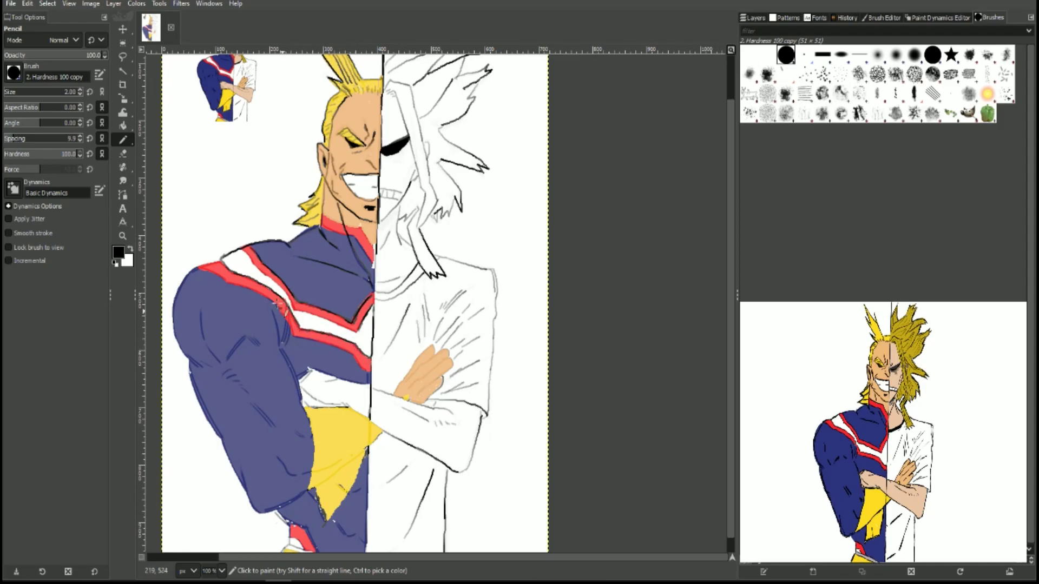
mouse_move(211, 263)
mouse_down()
mouse_move(199, 269)
mouse_move(252, 289)
mouse_move(305, 346)
mouse_up()
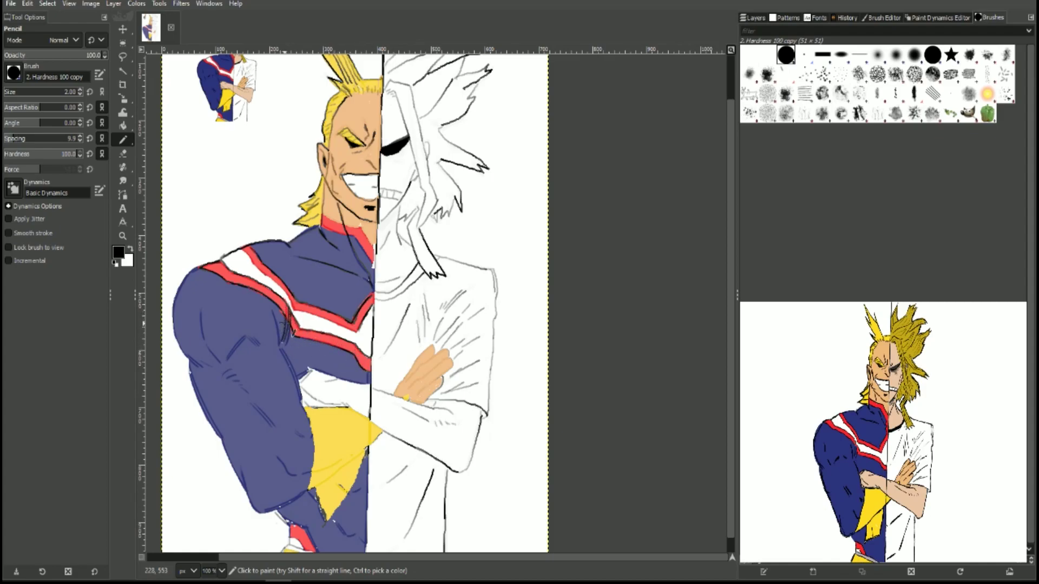
drag(282, 353, 298, 395)
drag(193, 271, 188, 372)
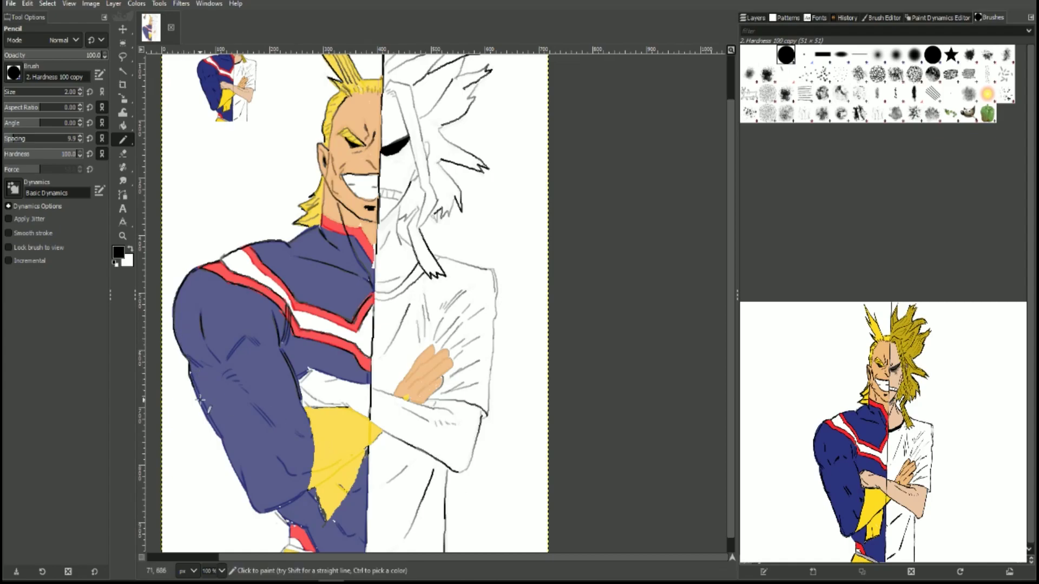
drag(191, 388, 206, 416)
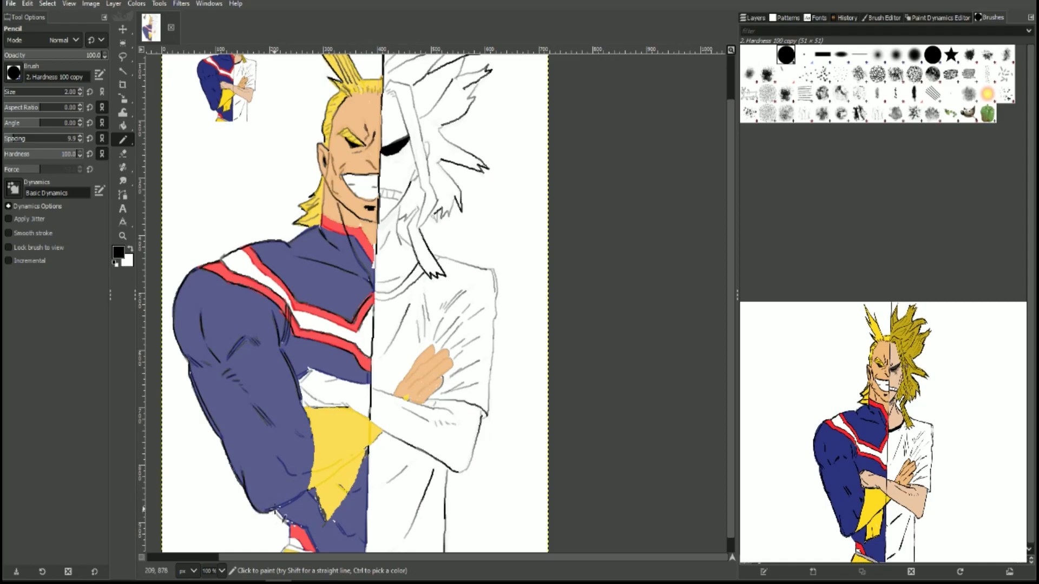
Step: Ink the arm's lower edge plus the yellow cape's fold and top edge, then zoom to 200%
drag(298, 517, 313, 461)
drag(307, 413, 309, 420)
drag(314, 485, 366, 447)
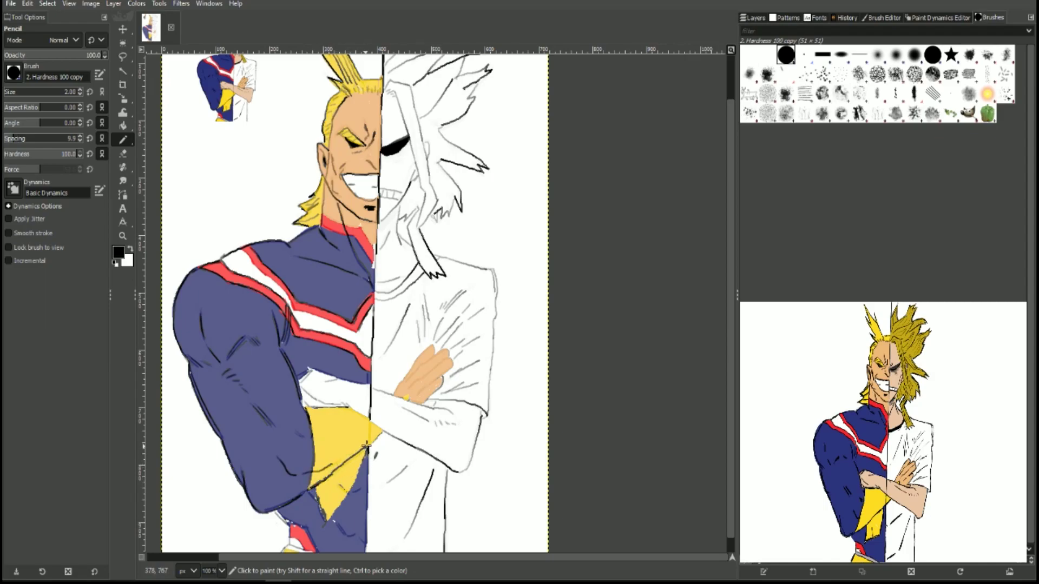
drag(304, 407, 349, 407)
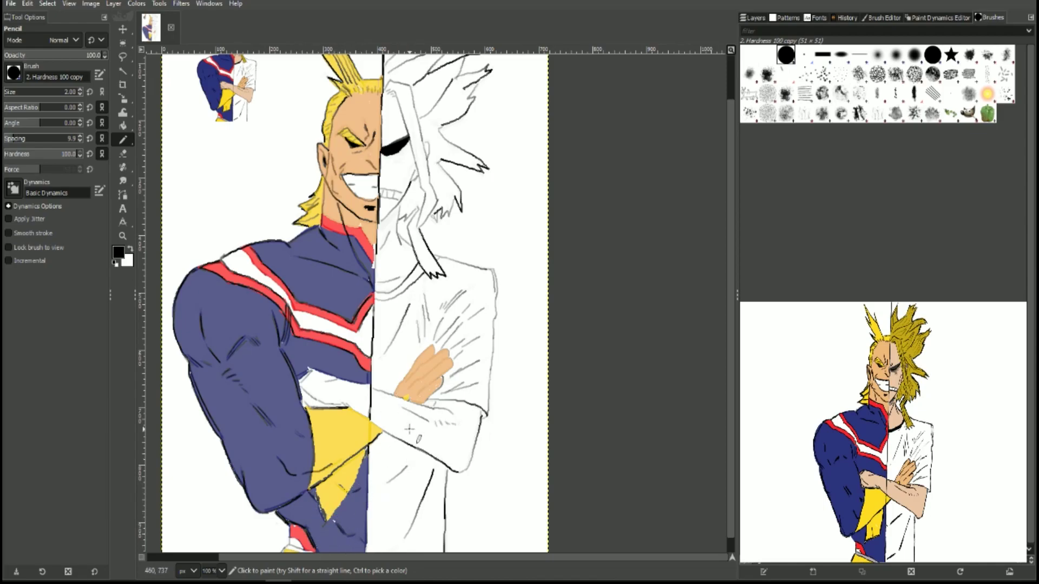
scroll(432, 476, up, 2)
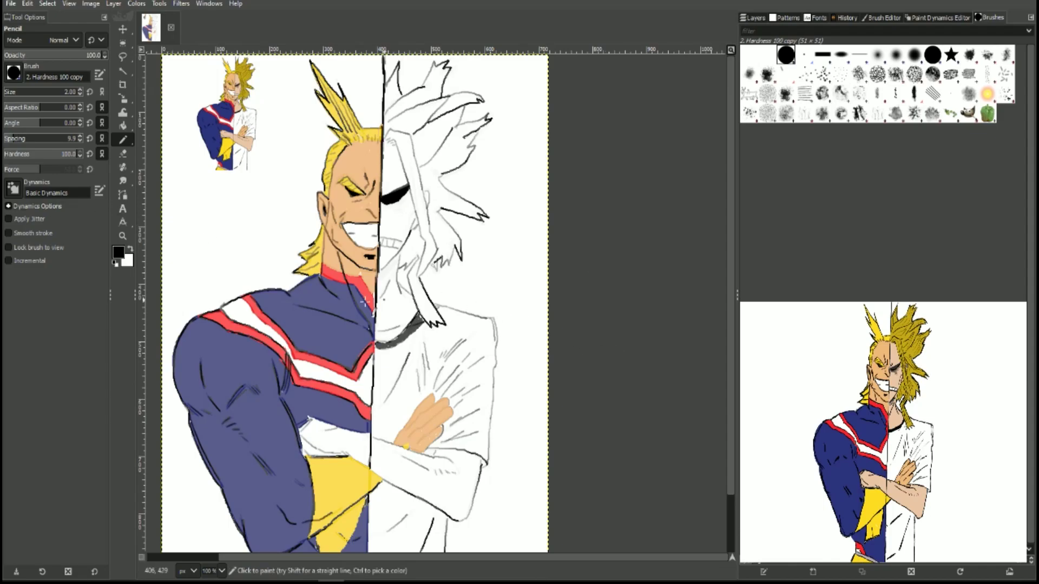
key(2)
drag(370, 558, 329, 558)
Step: Set the foreground to c1a518 and bucket-fill the right-half hair sections gold
click(118, 252)
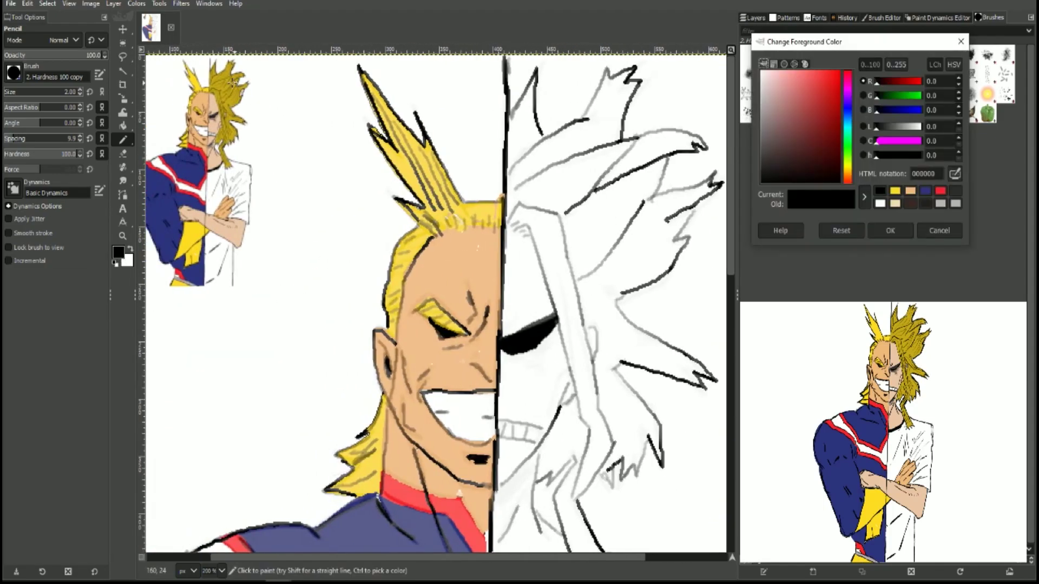
click(123, 126)
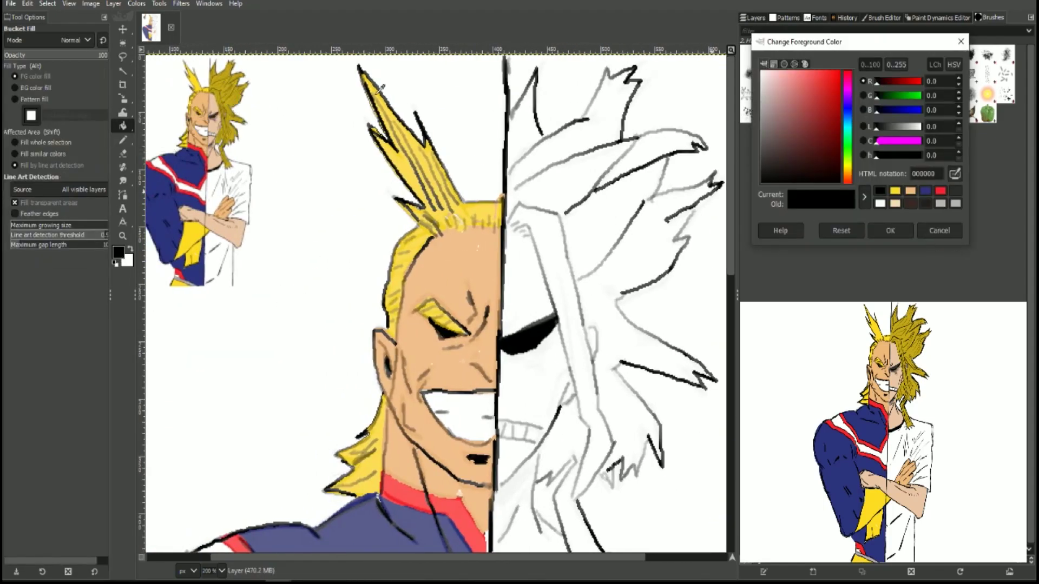
click(226, 84)
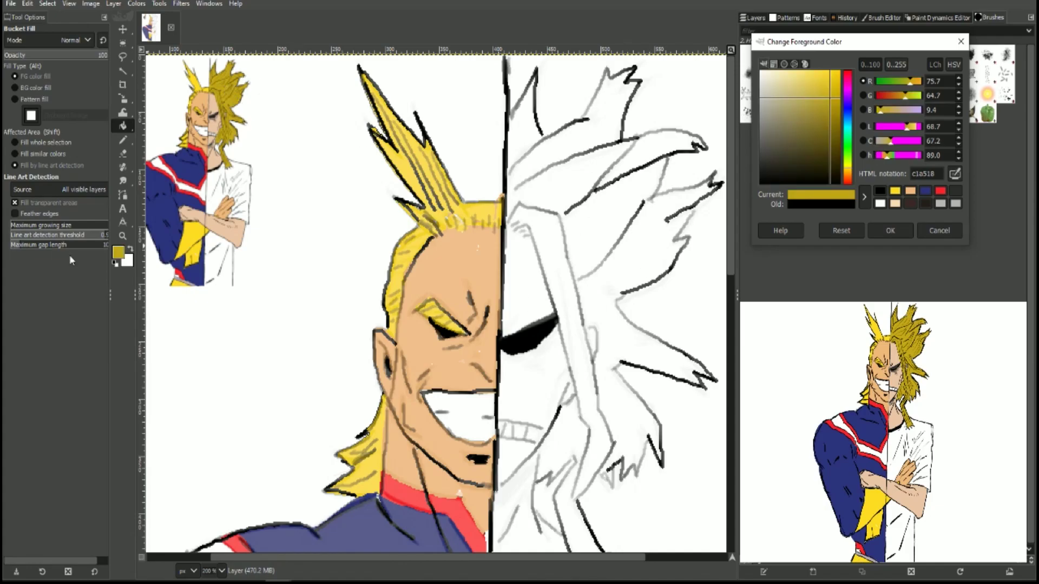
click(890, 231)
click(546, 184)
click(607, 157)
click(575, 135)
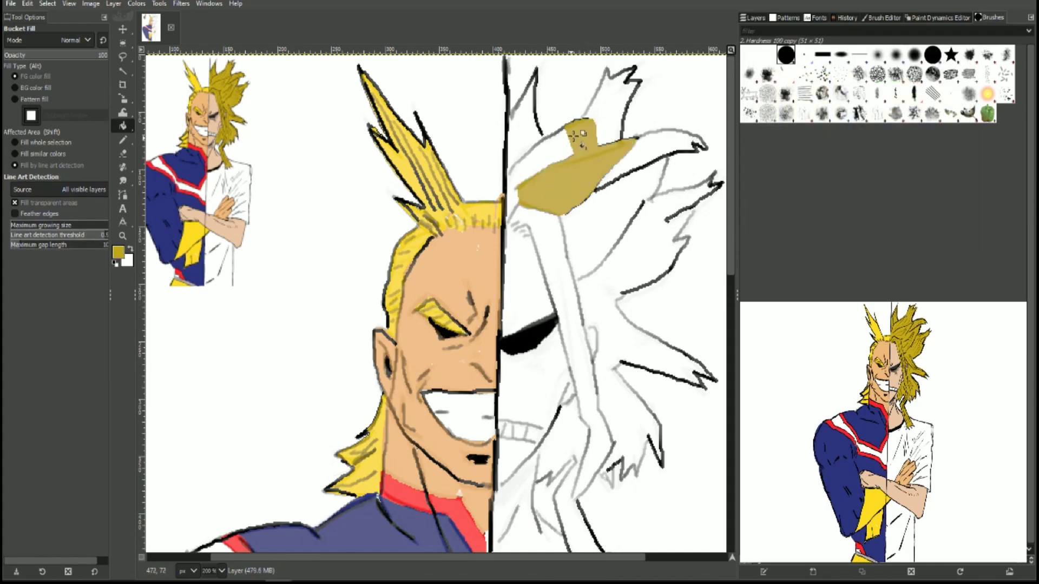
mouse_move(575, 136)
mouse_down()
mouse_move(595, 118)
mouse_move(533, 180)
mouse_move(526, 117)
mouse_move(590, 228)
mouse_move(676, 149)
mouse_move(607, 178)
mouse_move(617, 271)
mouse_move(682, 211)
mouse_move(610, 277)
mouse_move(598, 336)
mouse_move(604, 428)
mouse_move(634, 346)
mouse_move(610, 371)
mouse_move(638, 418)
mouse_move(641, 450)
mouse_move(571, 410)
mouse_move(568, 454)
mouse_move(595, 470)
mouse_move(587, 379)
mouse_move(592, 391)
mouse_move(527, 235)
mouse_up()
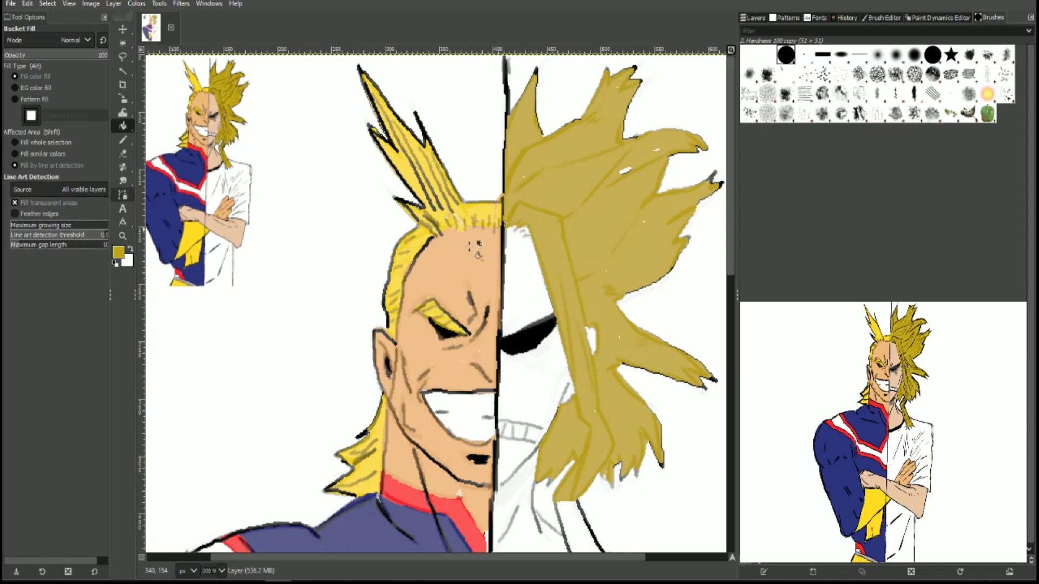
click(118, 253)
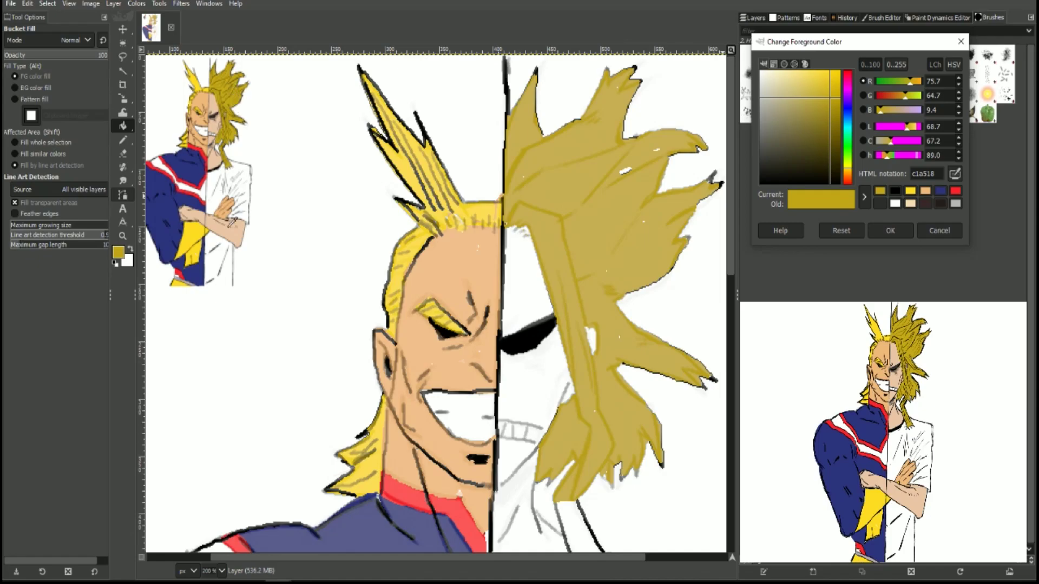
Step: Set the foreground to eac6a6 and fill the right-half forehead, cheeks and neck
ctrl+click(231, 222)
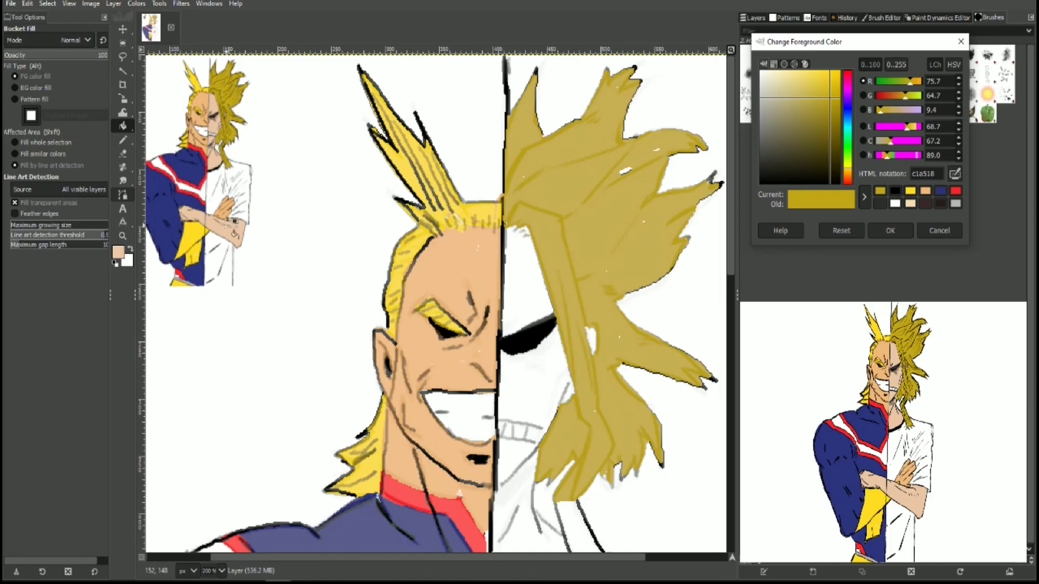
click(890, 230)
drag(534, 287, 535, 287)
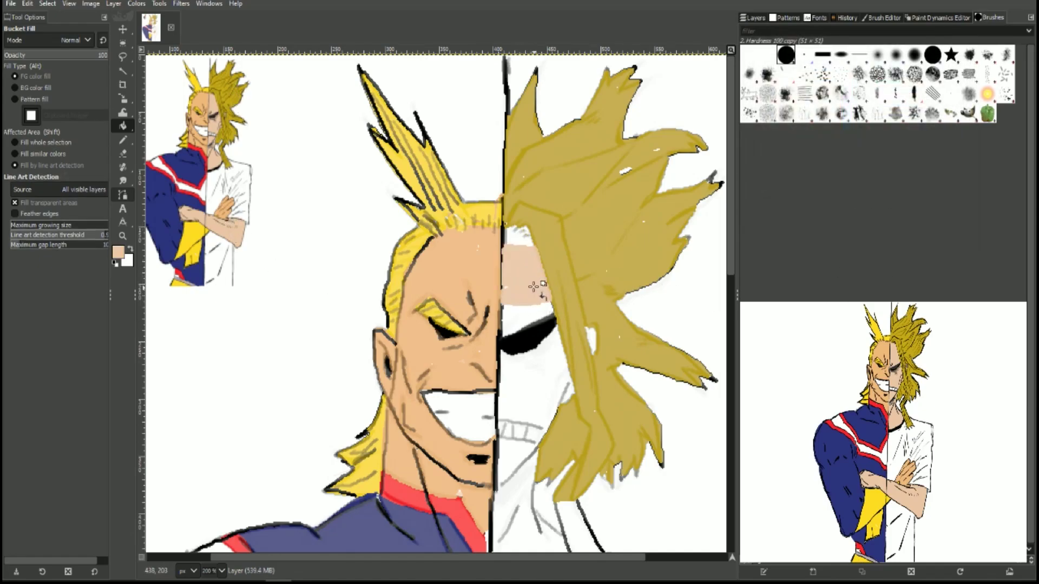
click(528, 319)
click(530, 370)
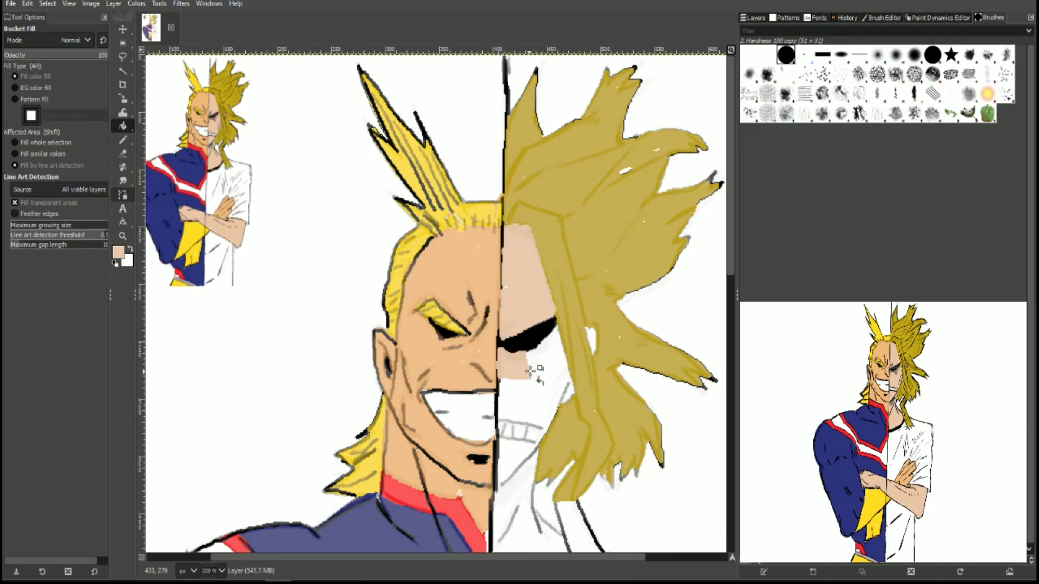
click(546, 352)
click(529, 398)
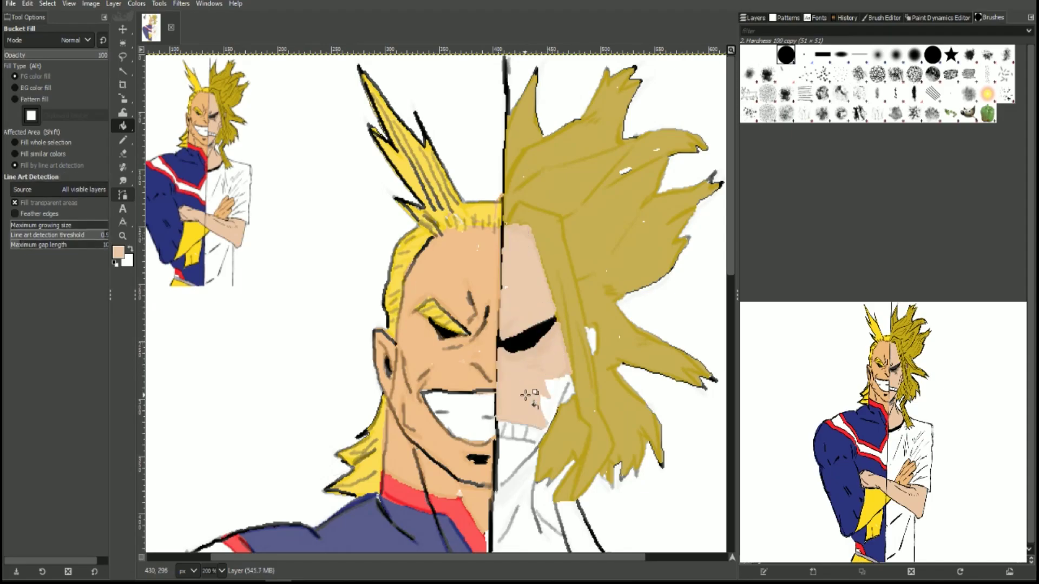
click(533, 450)
scroll(520, 390, down, 3)
click(518, 349)
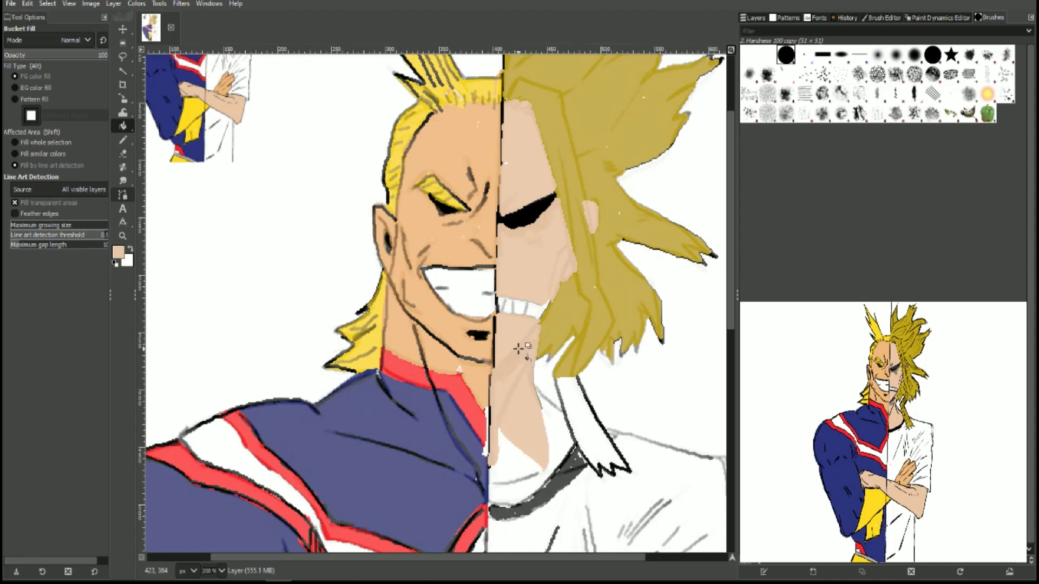
click(506, 436)
scroll(401, 335, down, 9)
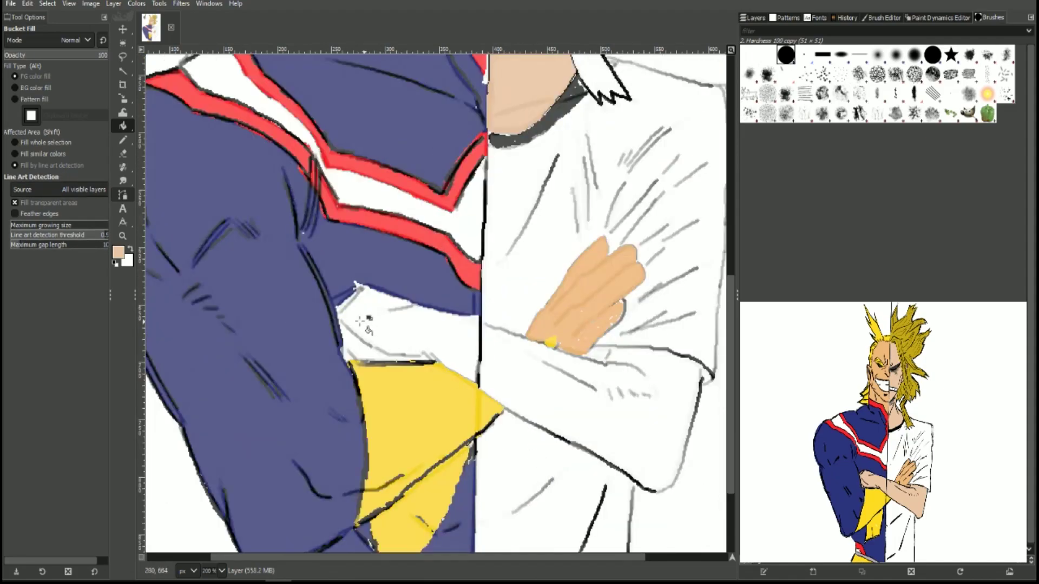
Step: Fill both forearms and the strips between them with skin tone, undoing spills onto the sleeve
mouse_move(360, 321)
mouse_down()
mouse_move(432, 343)
mouse_move(349, 301)
mouse_up()
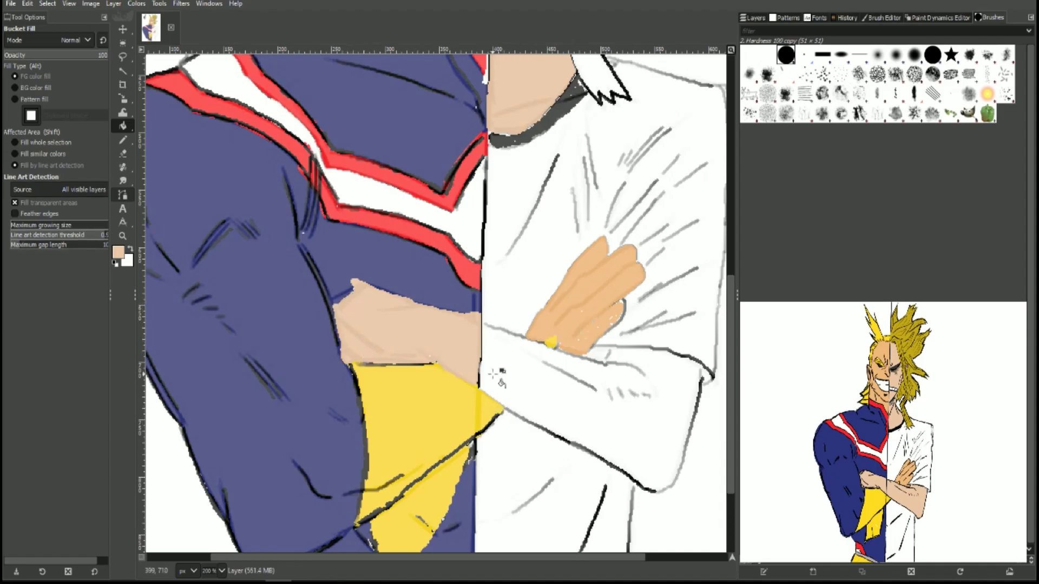
mouse_move(584, 413)
mouse_down()
mouse_move(498, 348)
mouse_move(550, 348)
mouse_move(631, 445)
mouse_up()
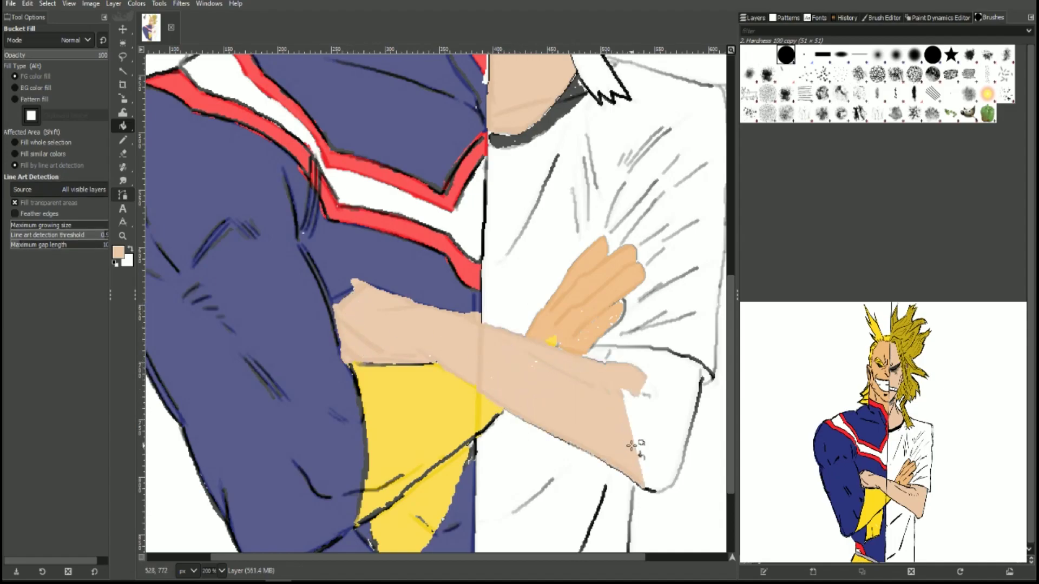
key(ctrl+z)
key(ctrl+z)
key(ctrl+z)
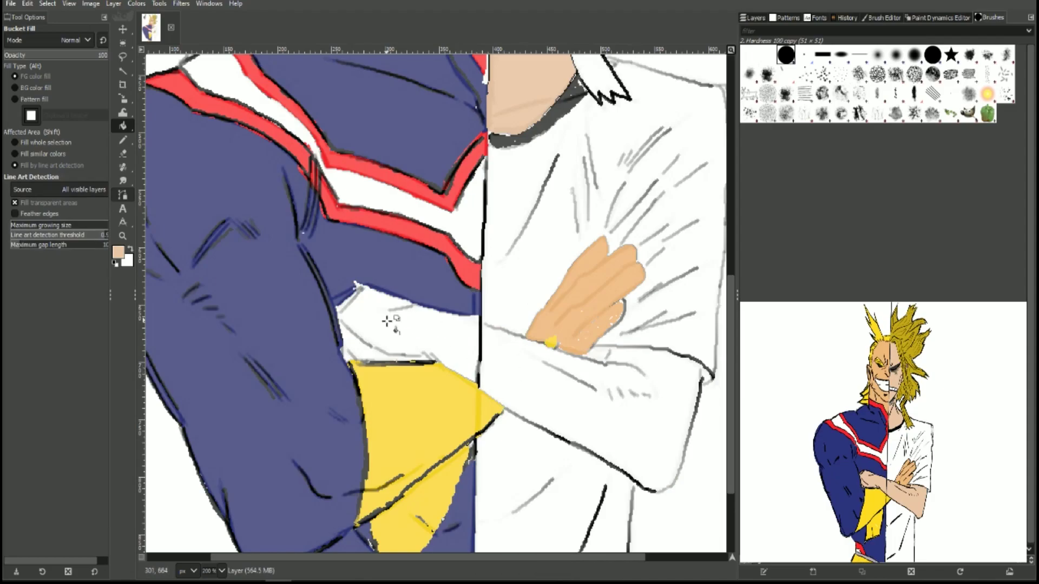
mouse_move(387, 321)
mouse_down()
mouse_move(382, 353)
mouse_move(425, 355)
mouse_up()
click(539, 394)
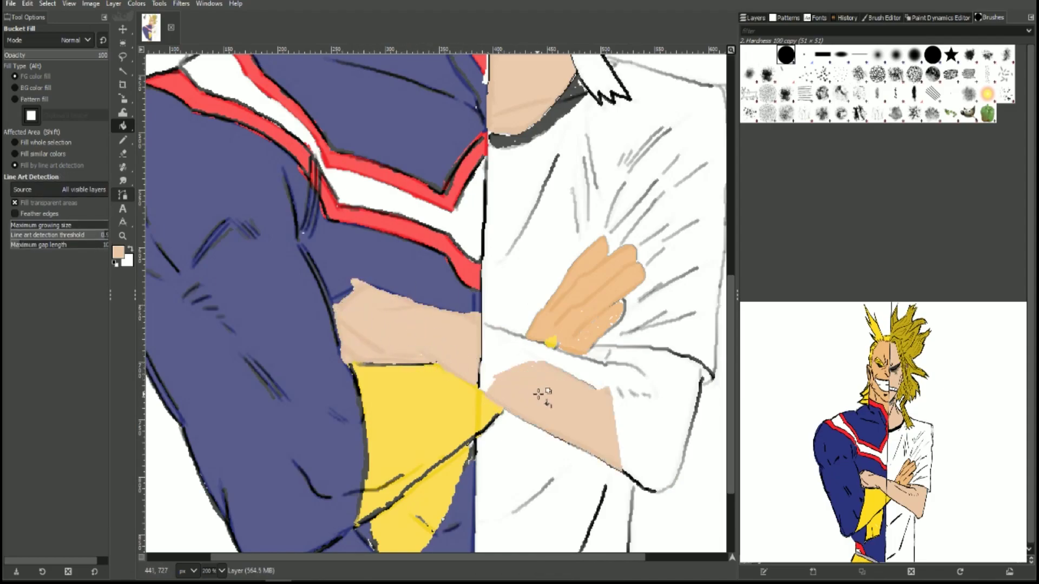
click(509, 364)
click(568, 371)
right_click(594, 394)
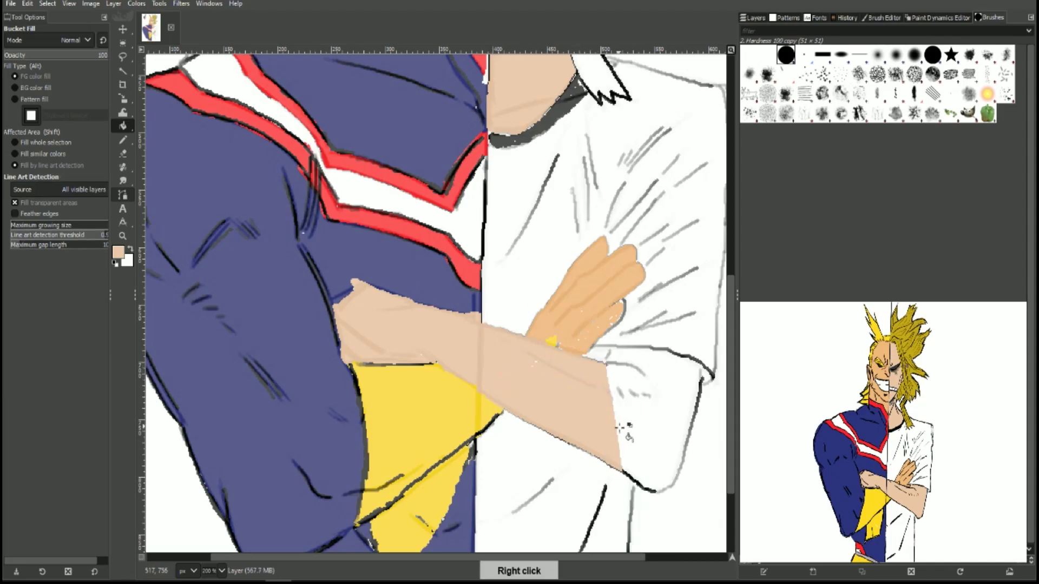
click(621, 427)
click(622, 401)
click(621, 368)
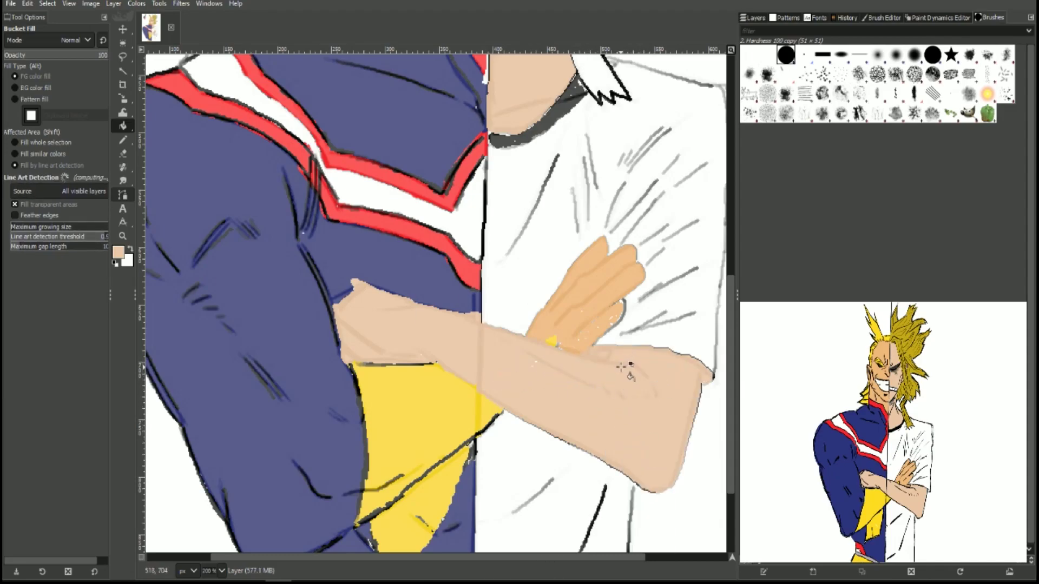
key(ctrl+z)
key(ctrl+z)
Step: Touch up the elbow edge, then draw black shading above the right eye, cheek, neck and teeth
key(n)
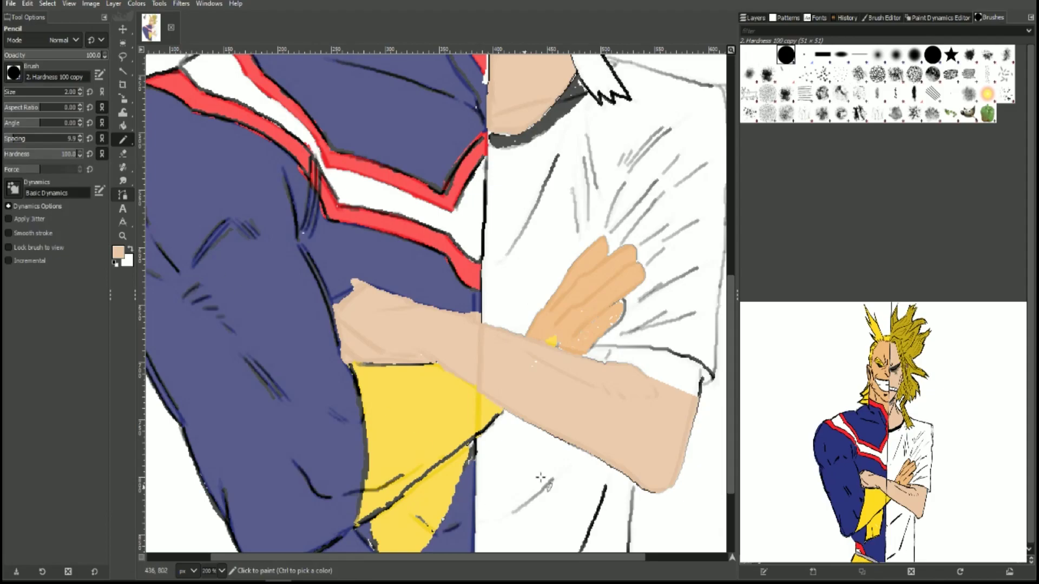
mouse_move(611, 353)
mouse_down()
mouse_move(694, 368)
mouse_move(650, 371)
mouse_move(660, 354)
mouse_up()
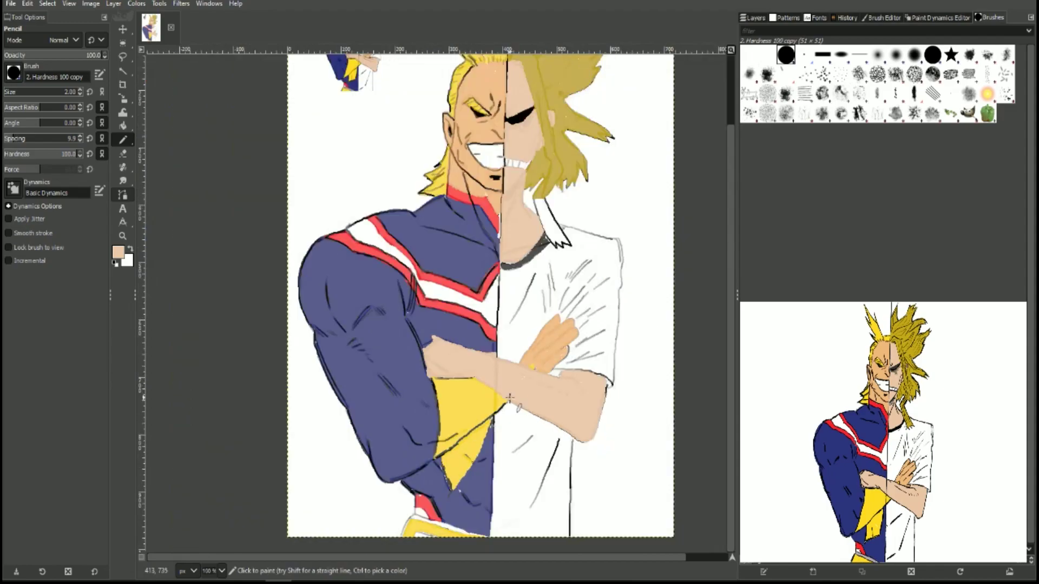
key(1)
click(118, 252)
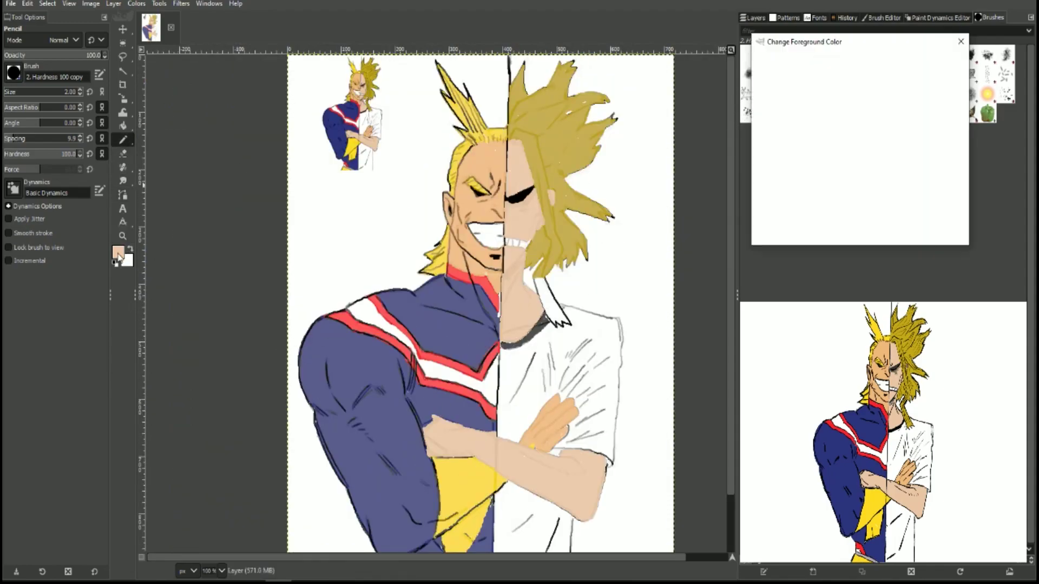
click(895, 224)
ctrl+scroll(634, 248, up, 2)
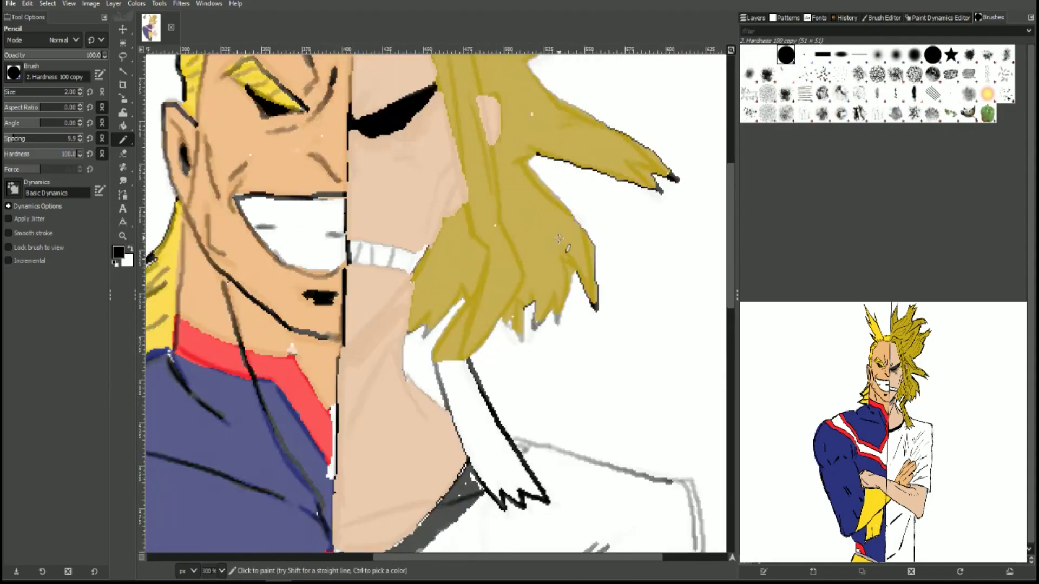
ctrl+scroll(533, 290, up, 1)
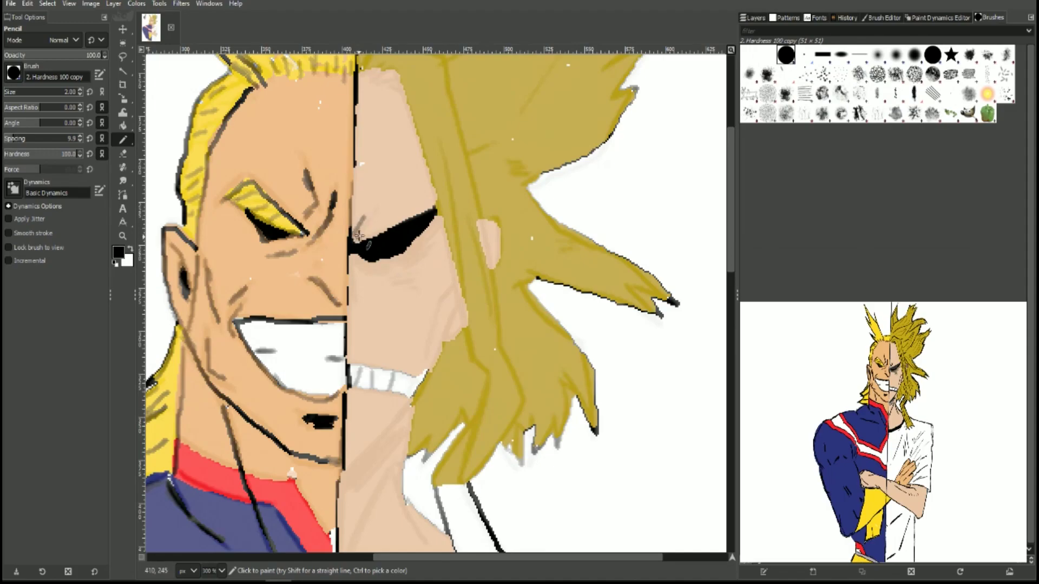
mouse_move(373, 213)
mouse_down()
mouse_move(357, 238)
mouse_move(382, 278)
mouse_move(404, 273)
mouse_move(420, 248)
mouse_move(395, 281)
mouse_move(409, 282)
mouse_up()
mouse_move(421, 358)
mouse_down()
mouse_move(449, 284)
mouse_move(464, 316)
mouse_move(460, 285)
mouse_up()
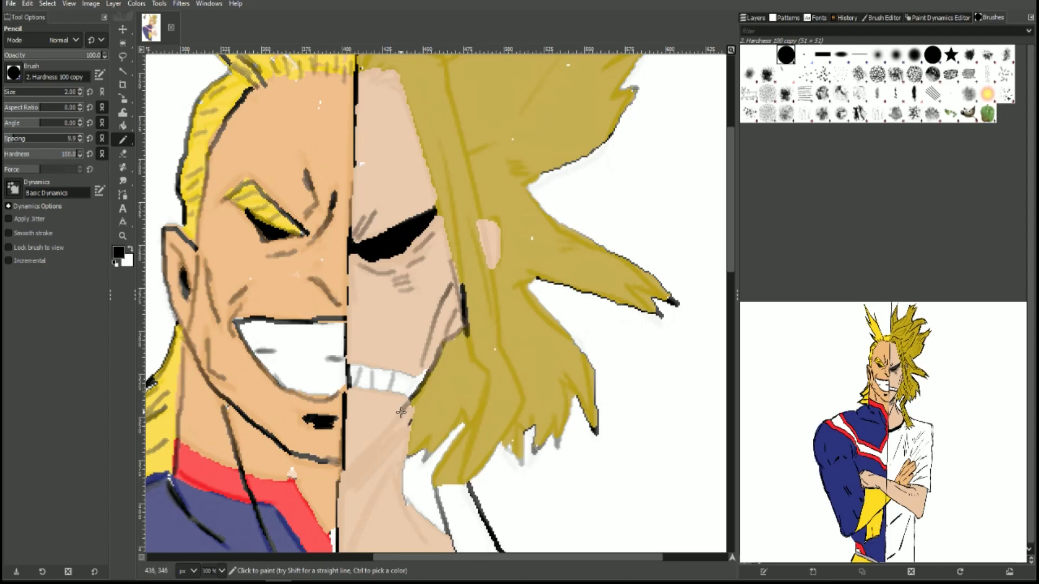
mouse_move(401, 412)
mouse_down()
mouse_move(381, 433)
mouse_move(409, 395)
mouse_up()
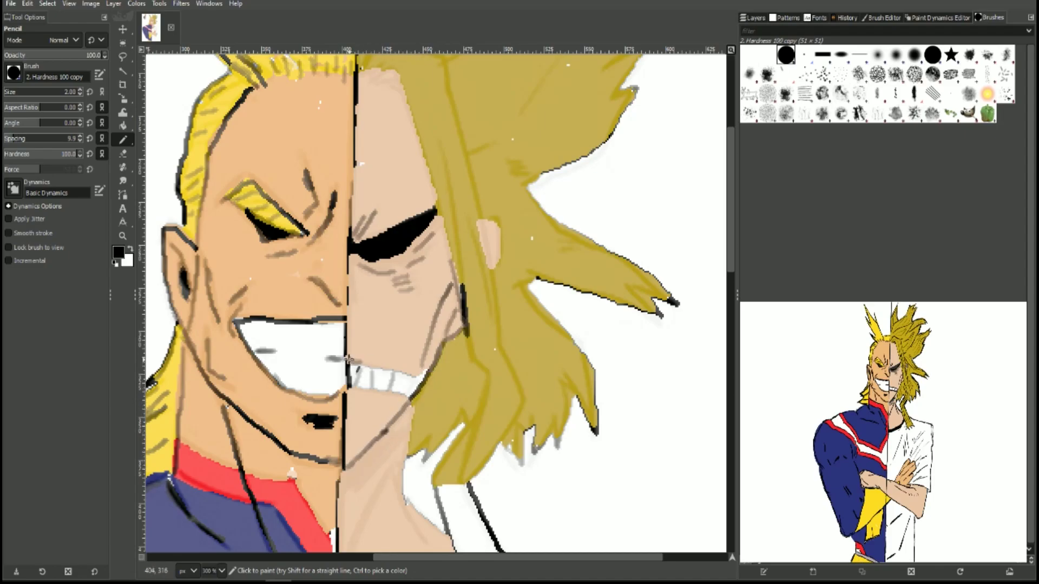
mouse_move(375, 365)
mouse_down()
mouse_move(411, 370)
mouse_move(411, 401)
mouse_up()
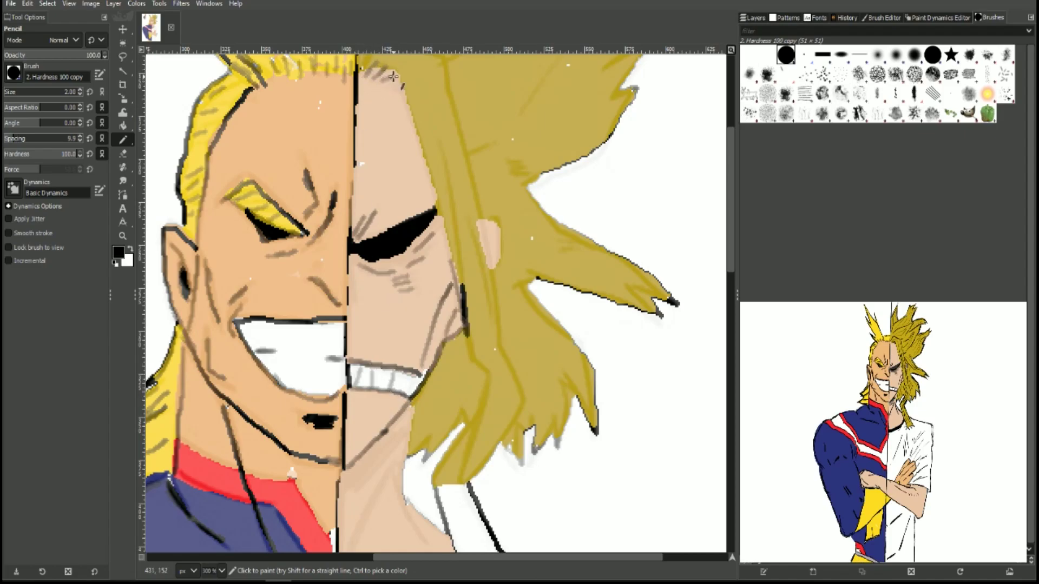
Step: Outline the hair edge beside the face and the lower hair tips in black
drag(397, 71, 465, 325)
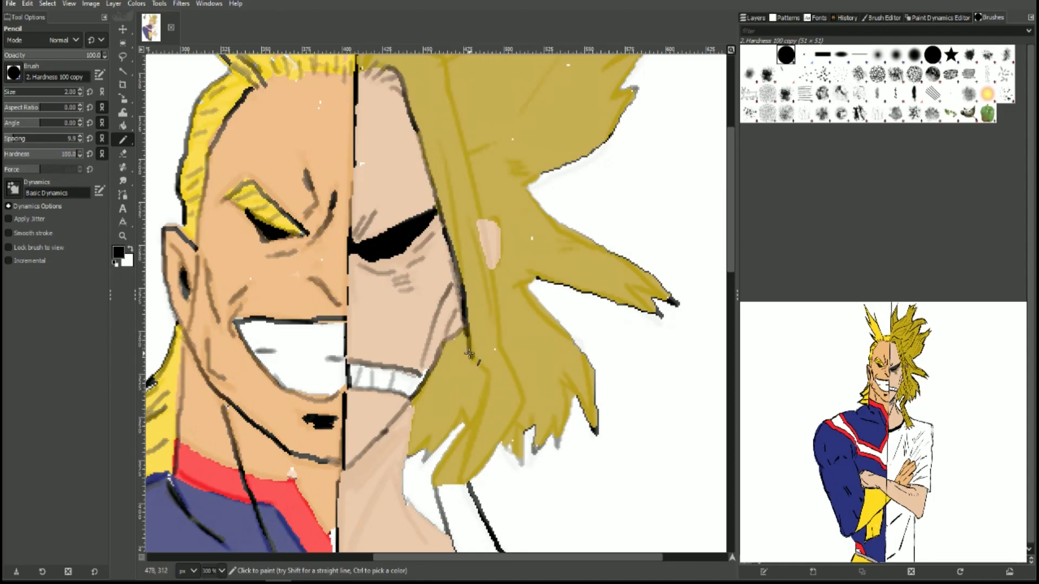
drag(480, 401, 440, 473)
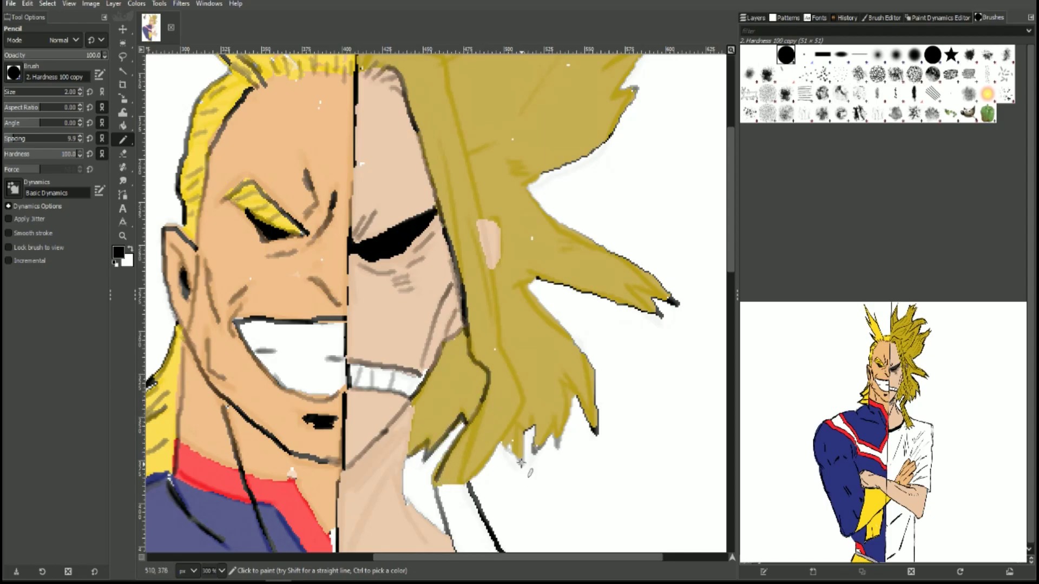
mouse_move(521, 462)
mouse_down()
mouse_move(506, 433)
mouse_move(535, 417)
mouse_move(553, 423)
mouse_move(574, 385)
mouse_move(601, 438)
mouse_up()
mouse_move(587, 403)
mouse_down()
mouse_move(602, 433)
mouse_move(576, 345)
mouse_up()
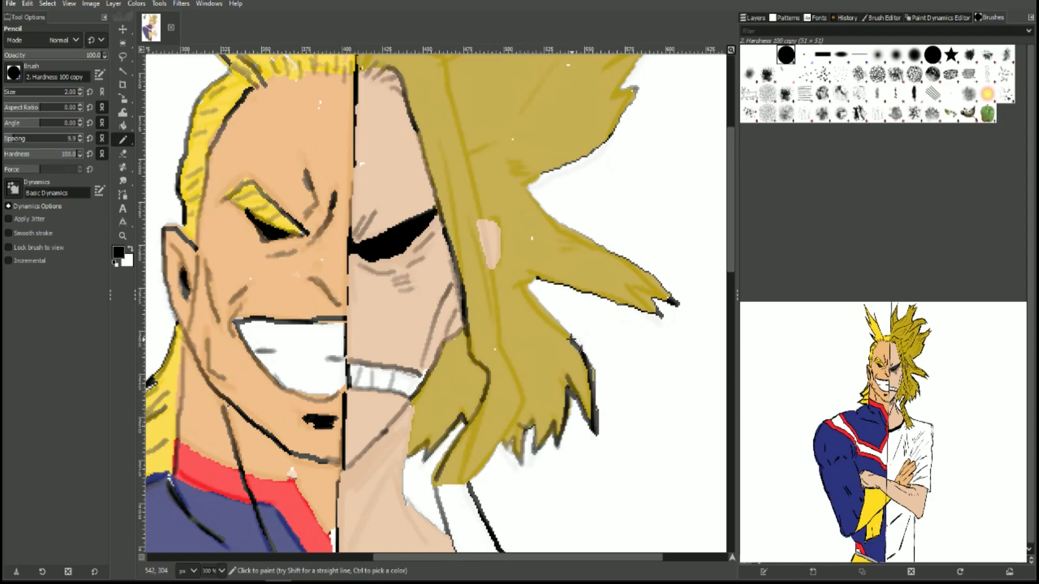
drag(541, 309, 584, 358)
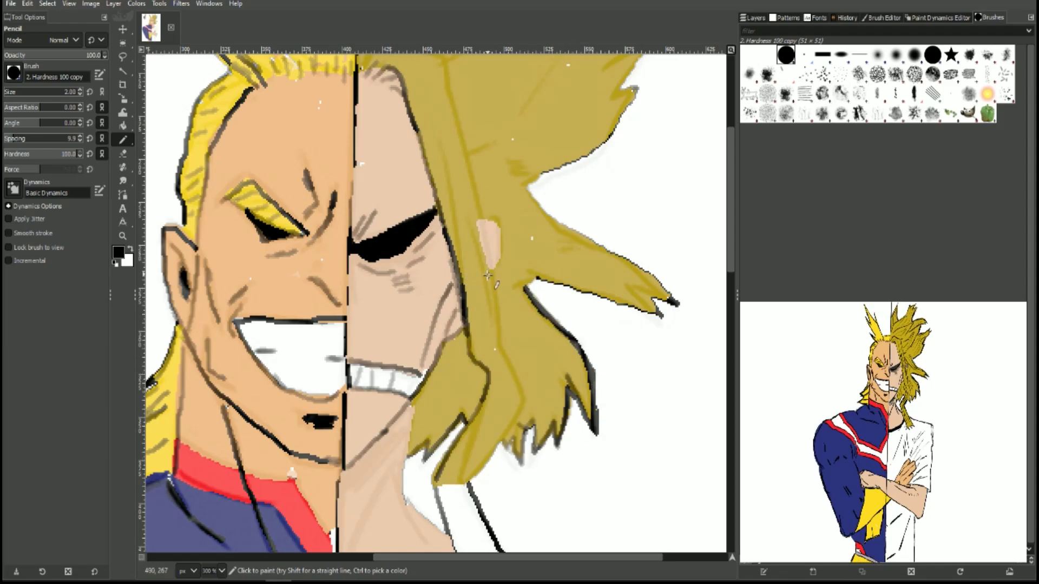
scroll(451, 135, up, 5)
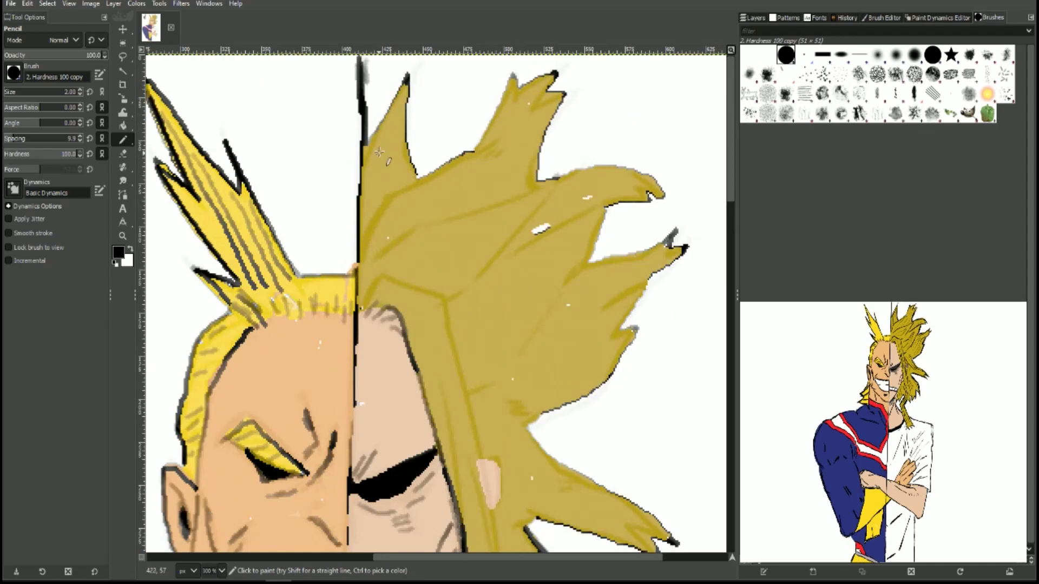
Step: Outline the top hair spike, the hair's left edge, strand lines beside the face and the ear
mouse_move(417, 172)
mouse_down()
mouse_move(407, 77)
mouse_move(369, 145)
mouse_up()
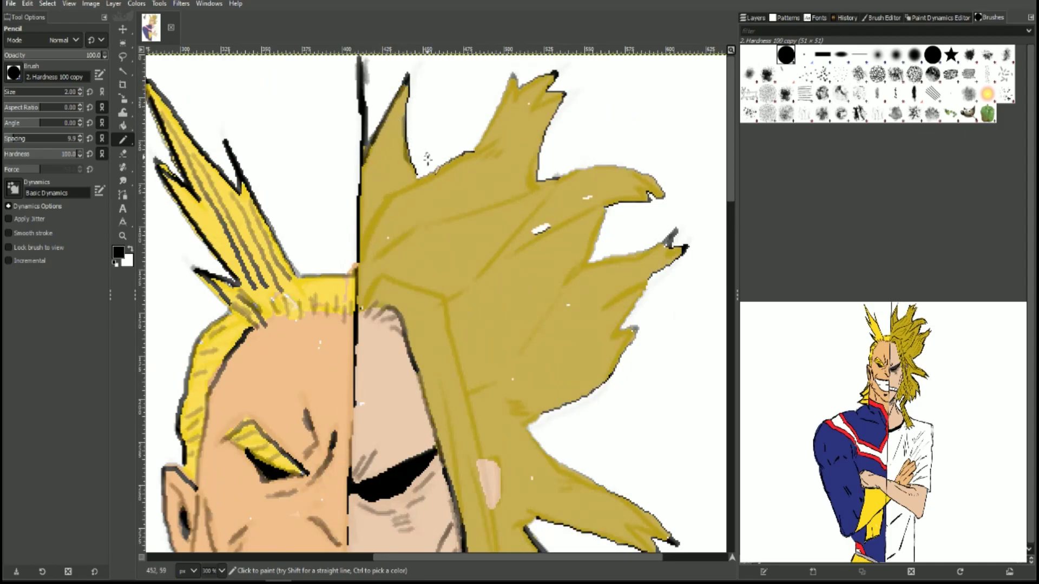
mouse_move(360, 259)
mouse_down()
mouse_move(544, 83)
mouse_move(565, 99)
mouse_move(524, 195)
mouse_move(414, 230)
mouse_move(523, 194)
mouse_up()
mouse_move(362, 303)
mouse_down()
mouse_move(379, 279)
mouse_move(427, 288)
mouse_move(459, 365)
mouse_up()
scroll(421, 321, down, 5)
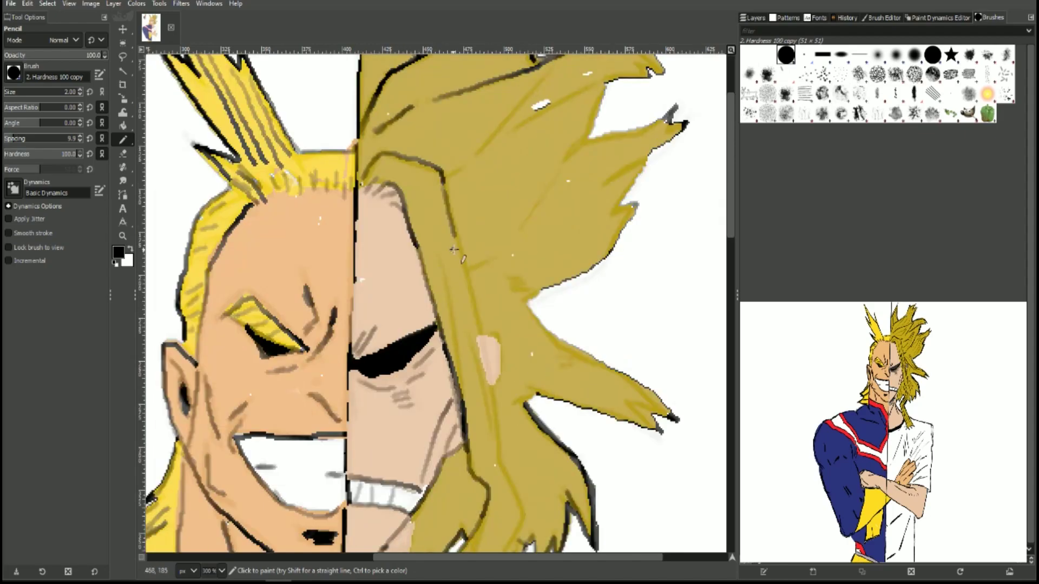
drag(441, 185, 486, 341)
drag(460, 381, 451, 290)
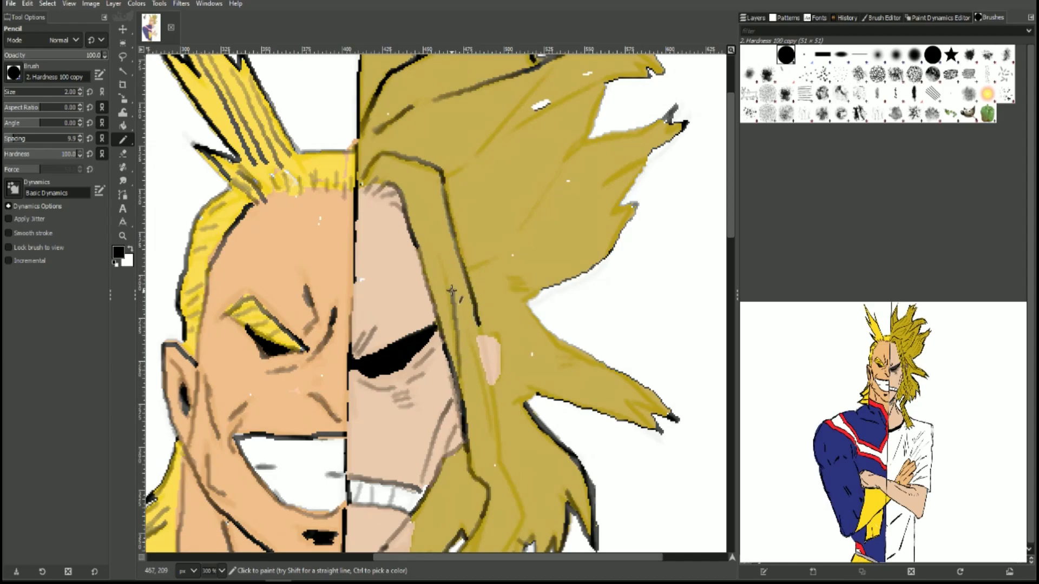
drag(469, 343, 487, 415)
drag(487, 329, 500, 461)
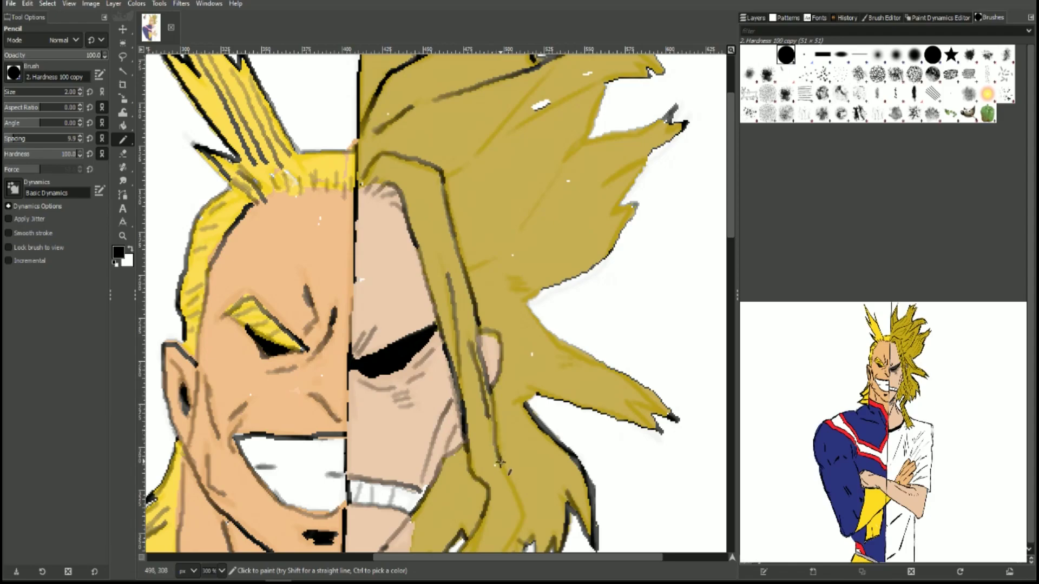
Step: Draw and outline a curving hair strand, add neck strokes, and darken the centre dividing line
mouse_move(526, 220)
mouse_down()
mouse_move(596, 151)
mouse_move(667, 116)
mouse_up()
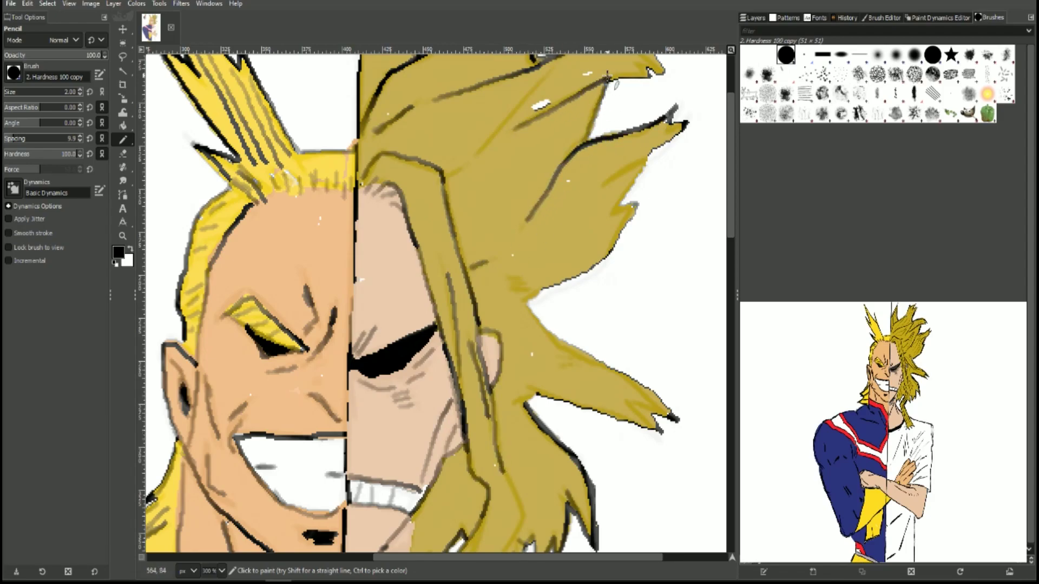
scroll(680, 138, up, 3)
drag(595, 168, 651, 177)
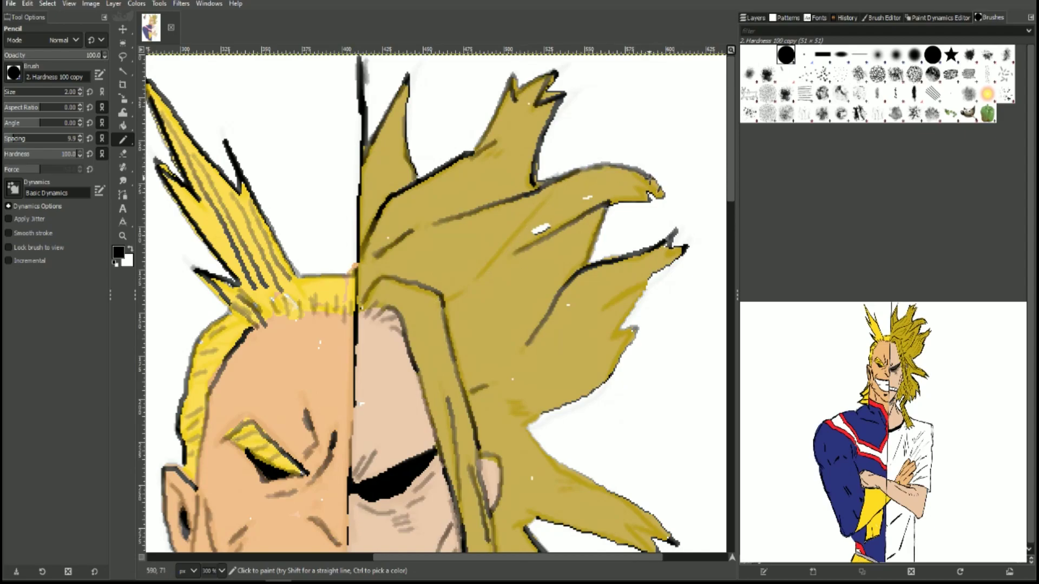
drag(611, 204, 643, 197)
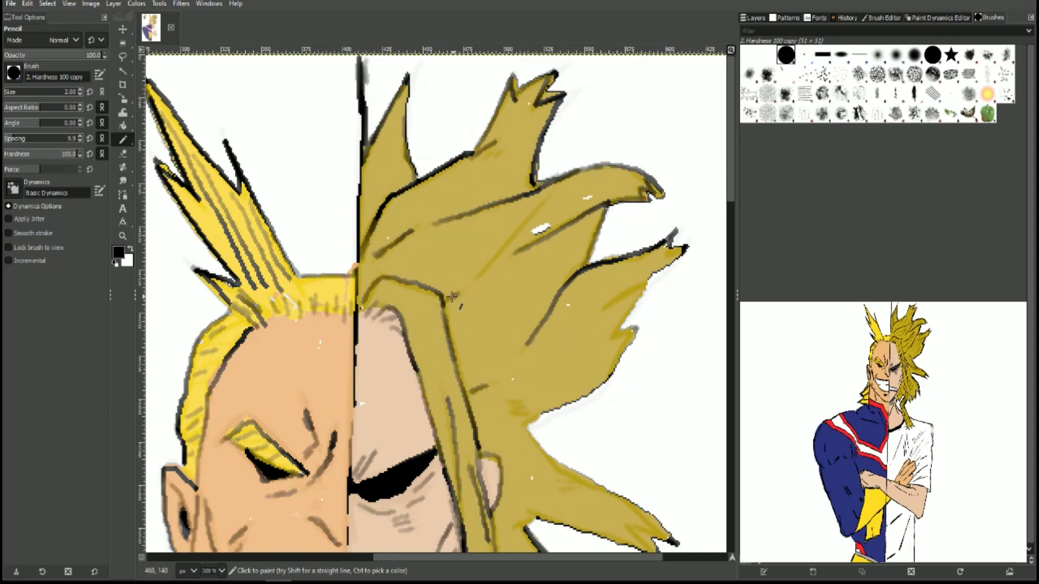
key(minus)
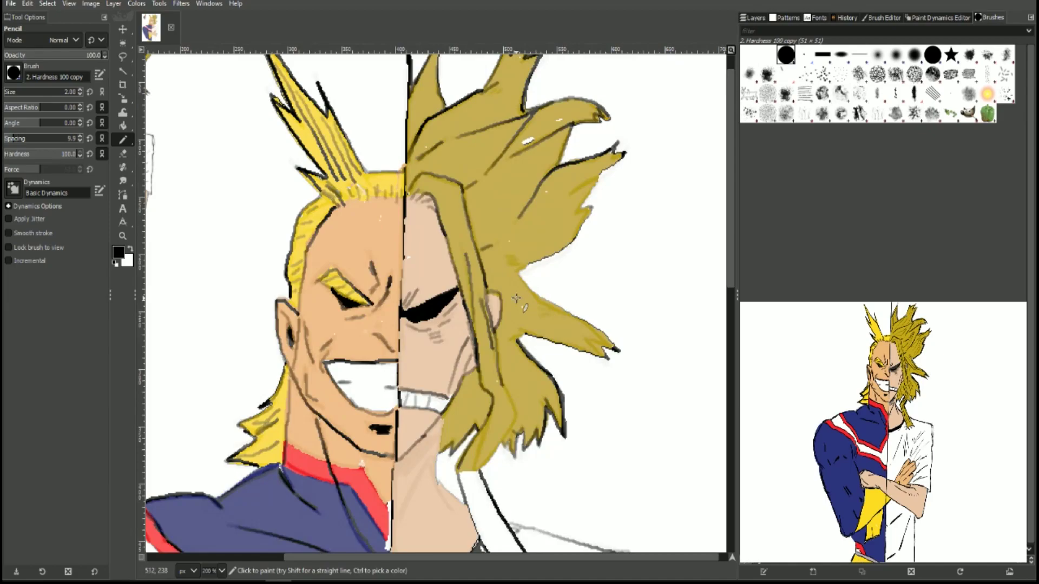
mouse_move(409, 514)
mouse_down()
mouse_move(425, 445)
mouse_move(435, 461)
mouse_up()
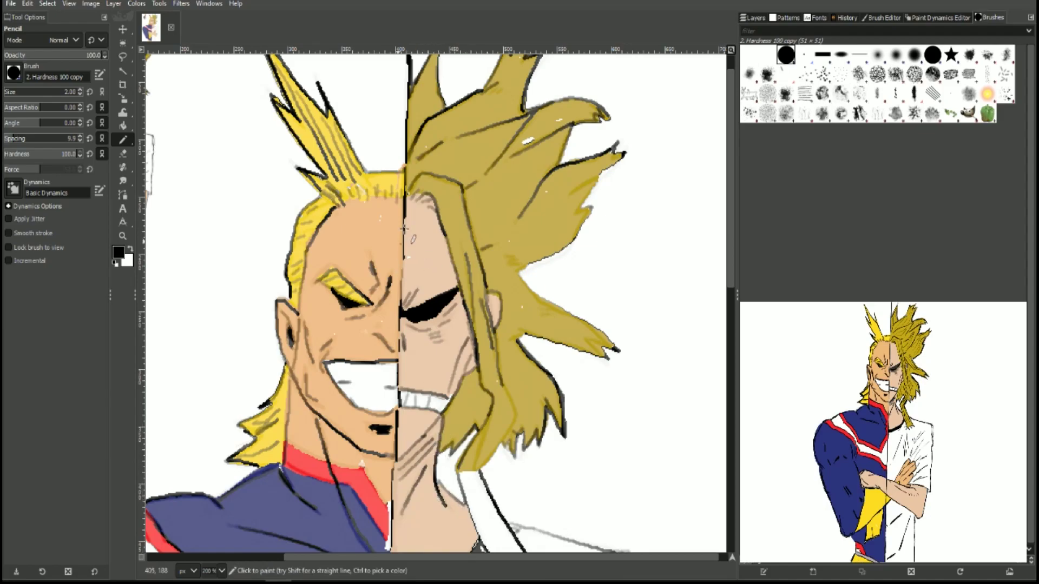
drag(408, 115, 401, 157)
drag(402, 257, 402, 283)
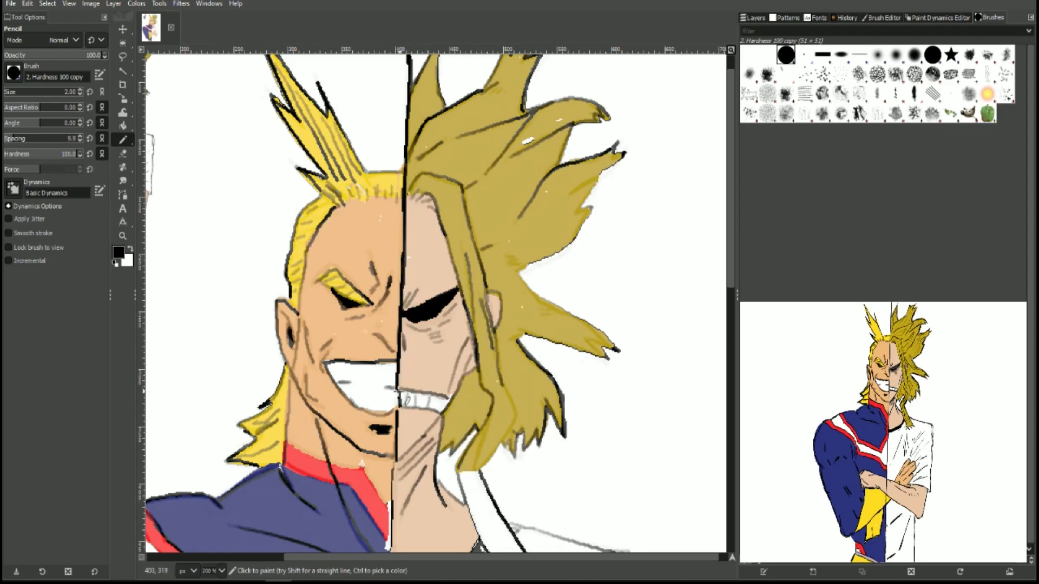
Step: Set the foreground to olive and bucket-fill the new hair strand beside the face
scroll(400, 457, down, 5)
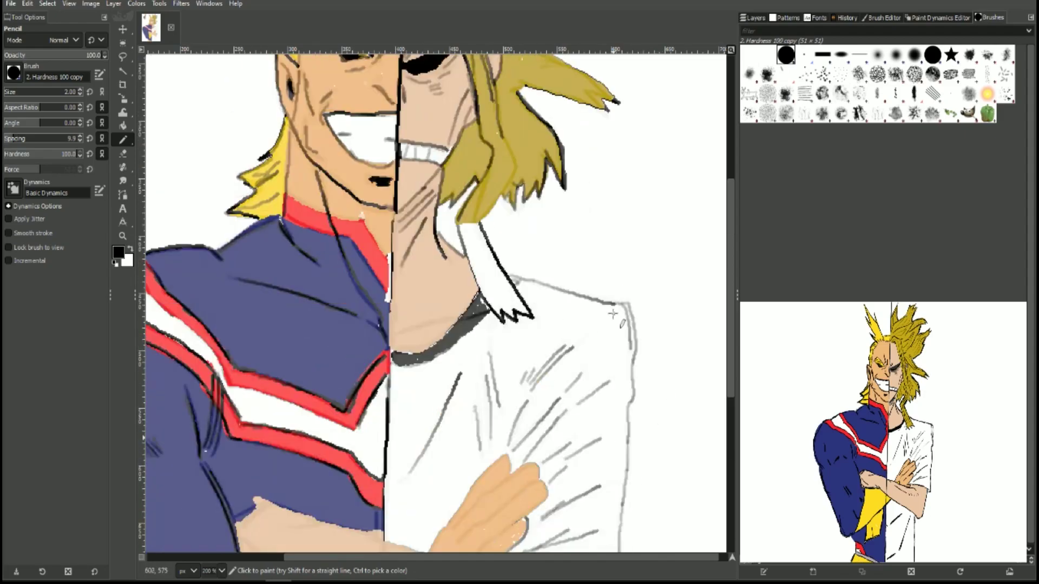
scroll(533, 240, up, 3)
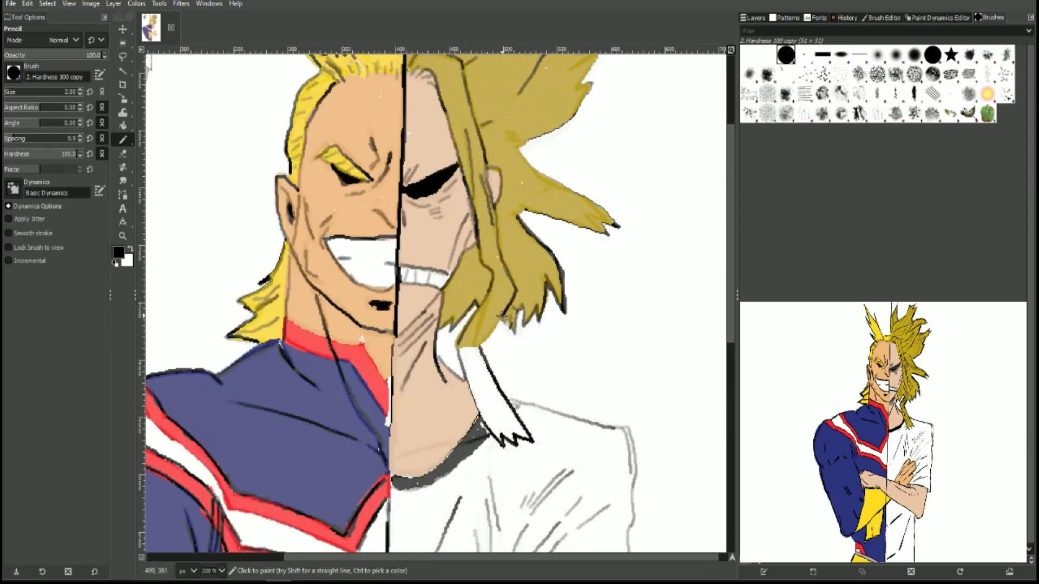
click(118, 252)
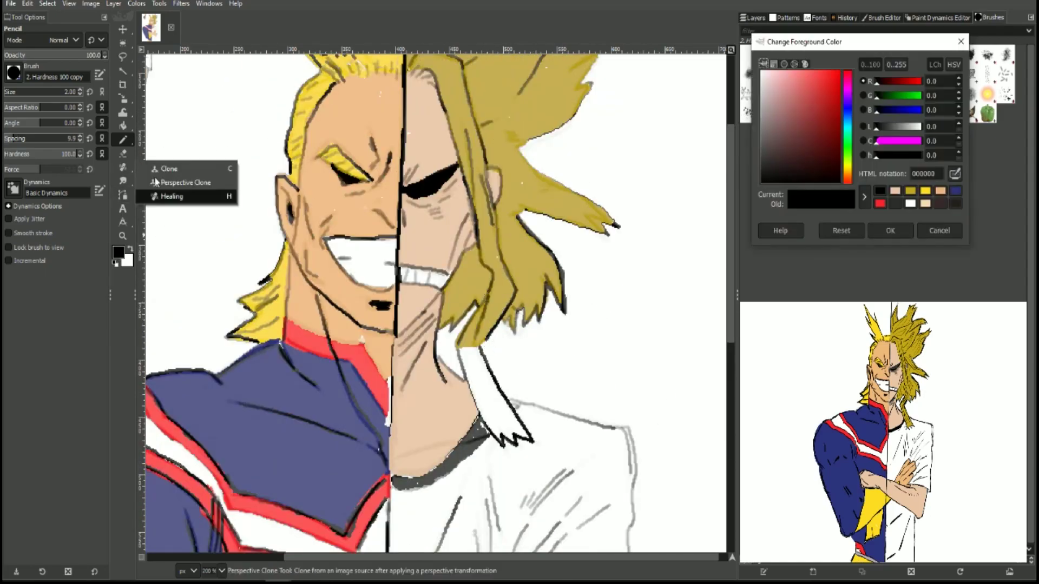
click(911, 192)
click(890, 231)
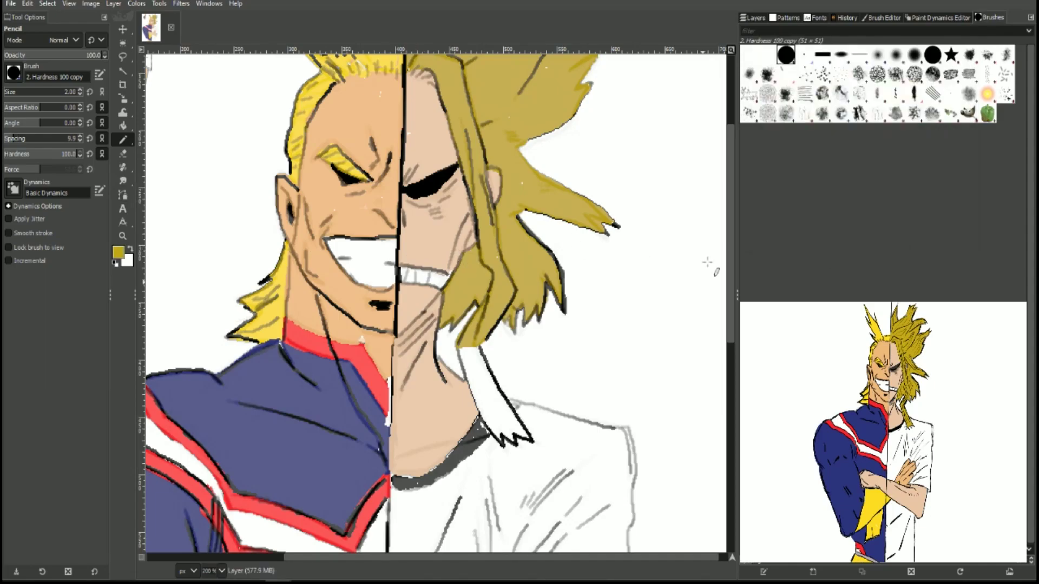
click(123, 125)
click(479, 374)
click(506, 420)
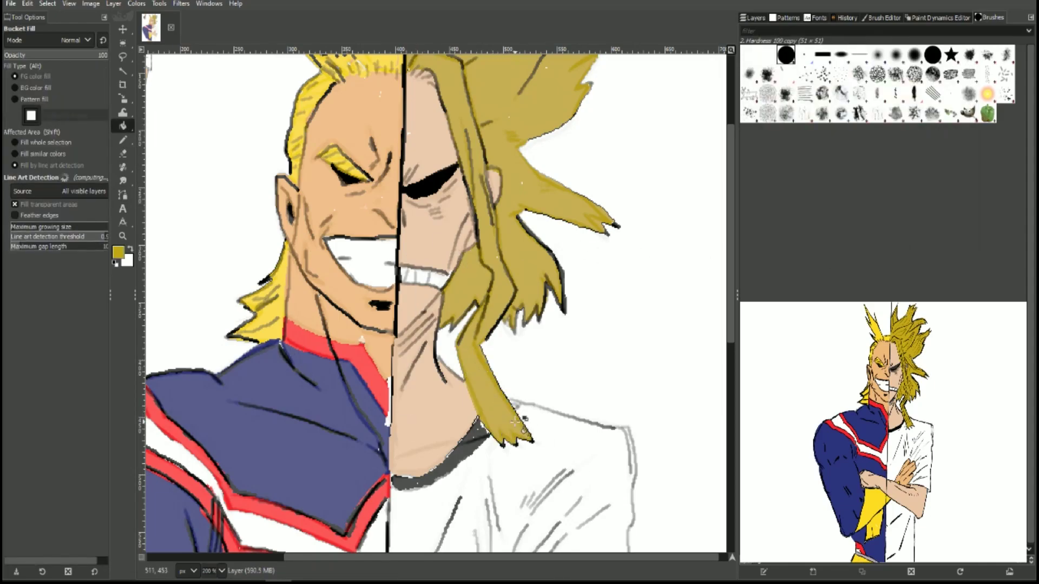
Step: Switch to a black Pencil and outline the olive strand's left edge
click(122, 140)
click(118, 252)
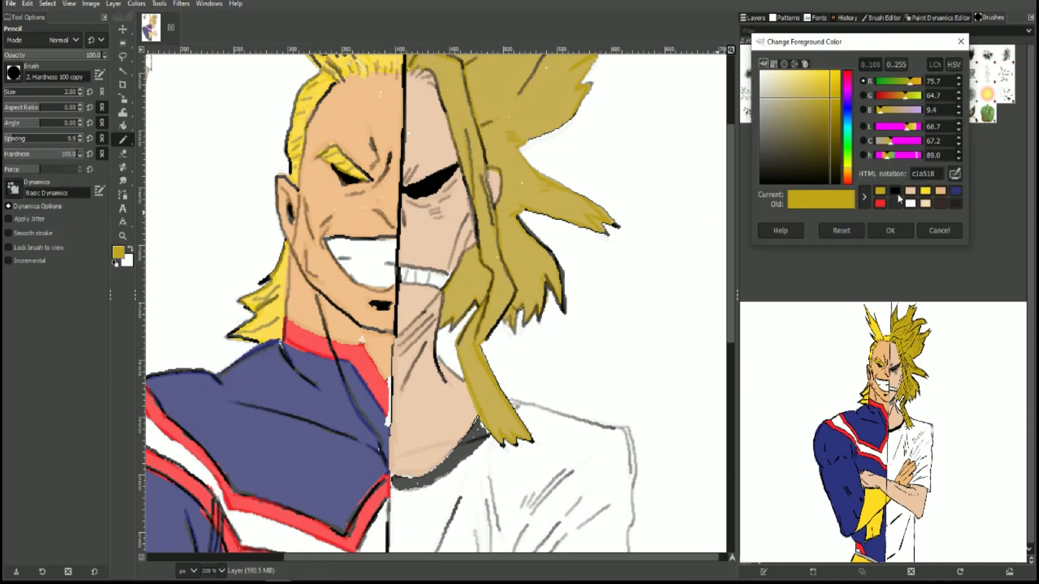
click(780, 181)
click(935, 231)
drag(458, 353, 469, 392)
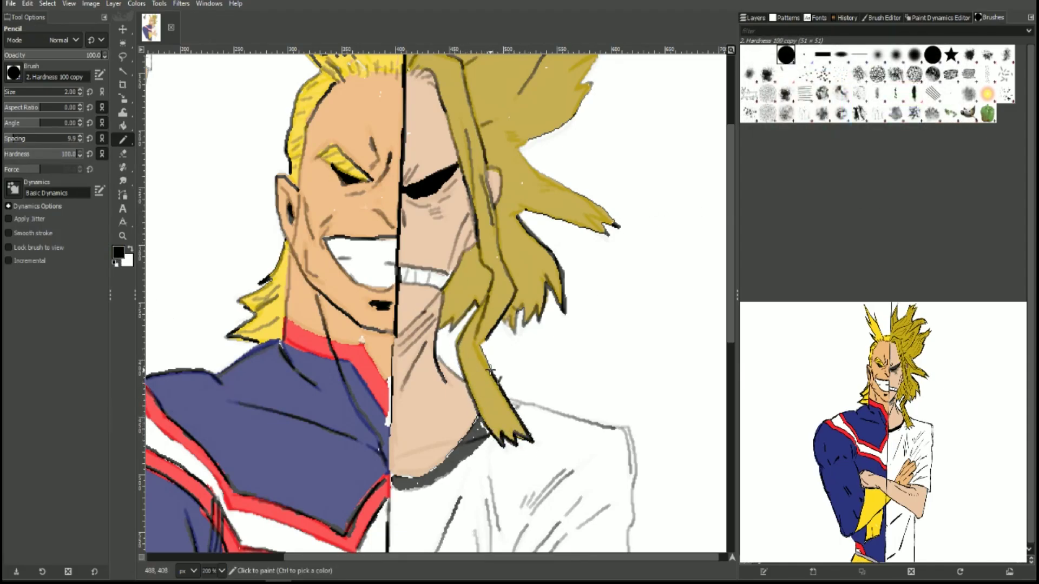
drag(483, 340, 483, 361)
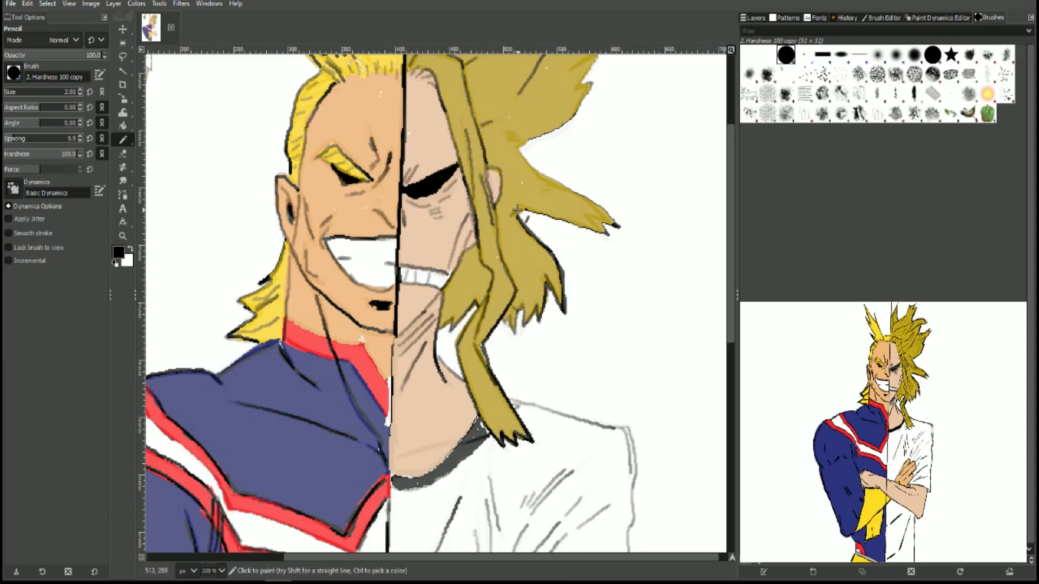
Step: Outline the olive strand's right edge and hatch black strand lines across the upper hair spikes
scroll(618, 132, up, 5)
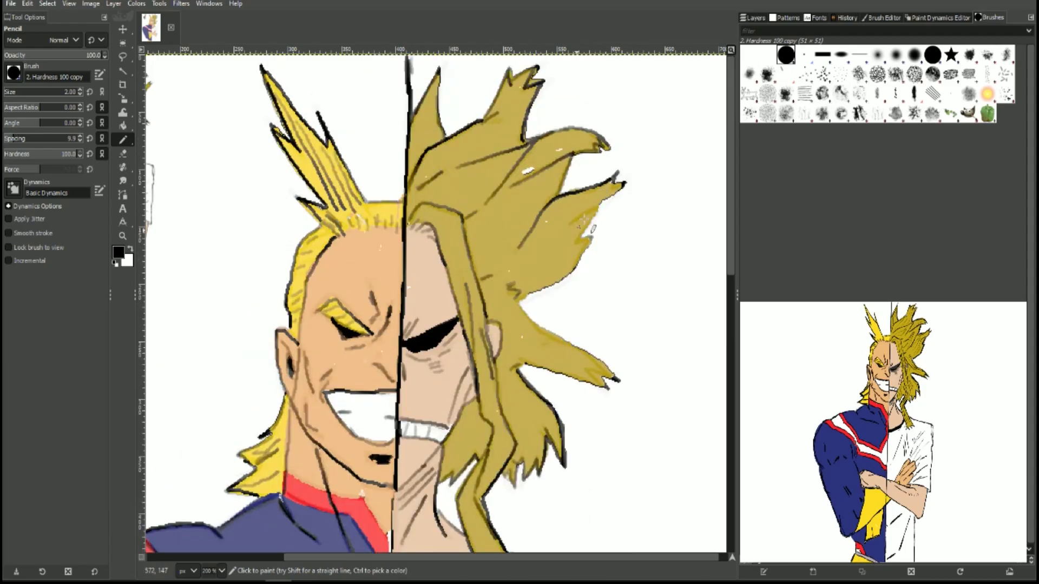
mouse_move(594, 208)
mouse_down()
mouse_move(594, 250)
mouse_move(537, 326)
mouse_up()
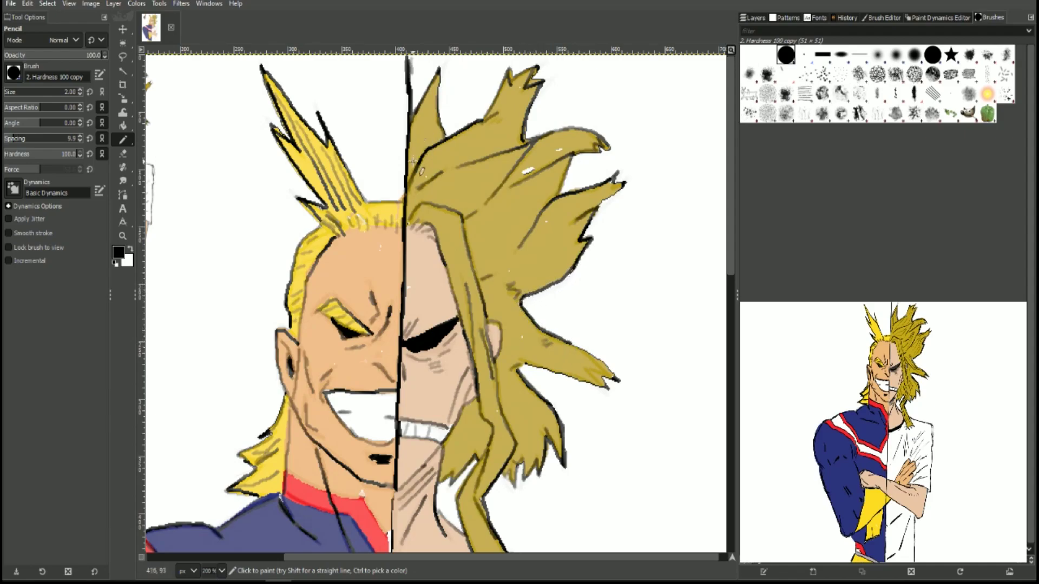
drag(413, 161, 430, 106)
drag(427, 144, 444, 81)
drag(414, 192, 452, 154)
mouse_move(443, 160)
mouse_down()
mouse_move(497, 133)
mouse_move(477, 154)
mouse_up()
drag(514, 82, 498, 119)
drag(509, 97, 443, 177)
drag(493, 147, 527, 111)
drag(525, 117, 498, 105)
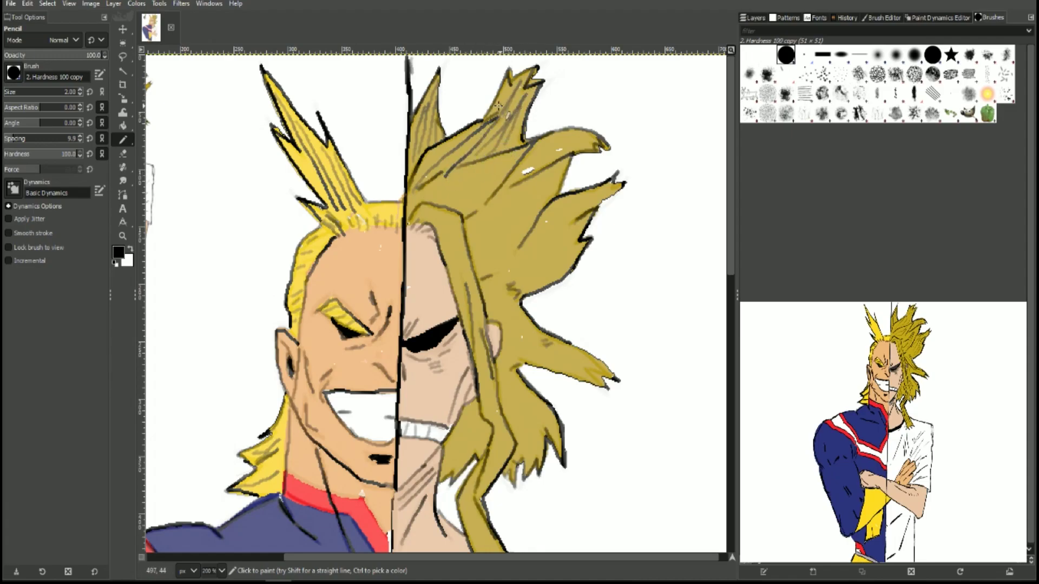
mouse_move(419, 197)
mouse_down()
mouse_move(507, 162)
mouse_move(440, 211)
mouse_up()
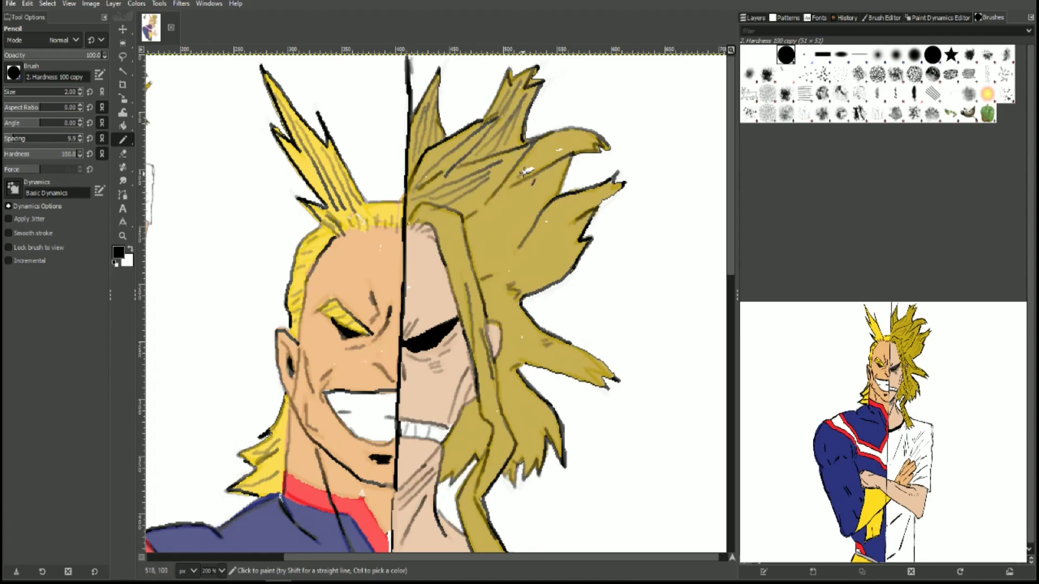
mouse_move(525, 172)
mouse_down()
mouse_move(590, 140)
mouse_move(578, 139)
mouse_up()
mouse_move(503, 211)
mouse_down()
mouse_move(555, 172)
mouse_move(523, 176)
mouse_up()
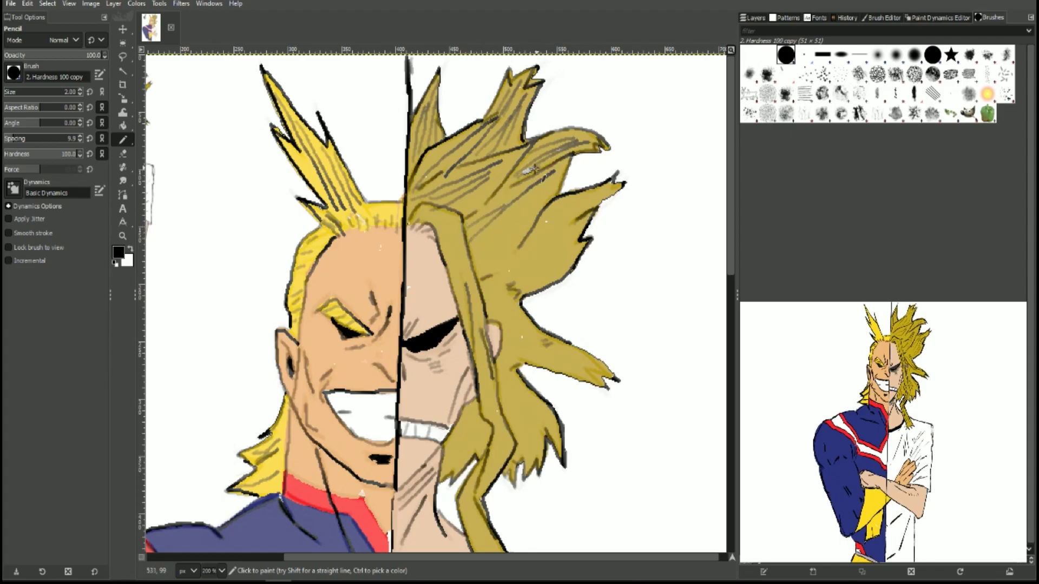
Step: Add black strand lines through the lower-right hair and long lock down to the jaw
mouse_move(493, 249)
mouse_down()
mouse_move(543, 184)
mouse_move(520, 209)
mouse_up()
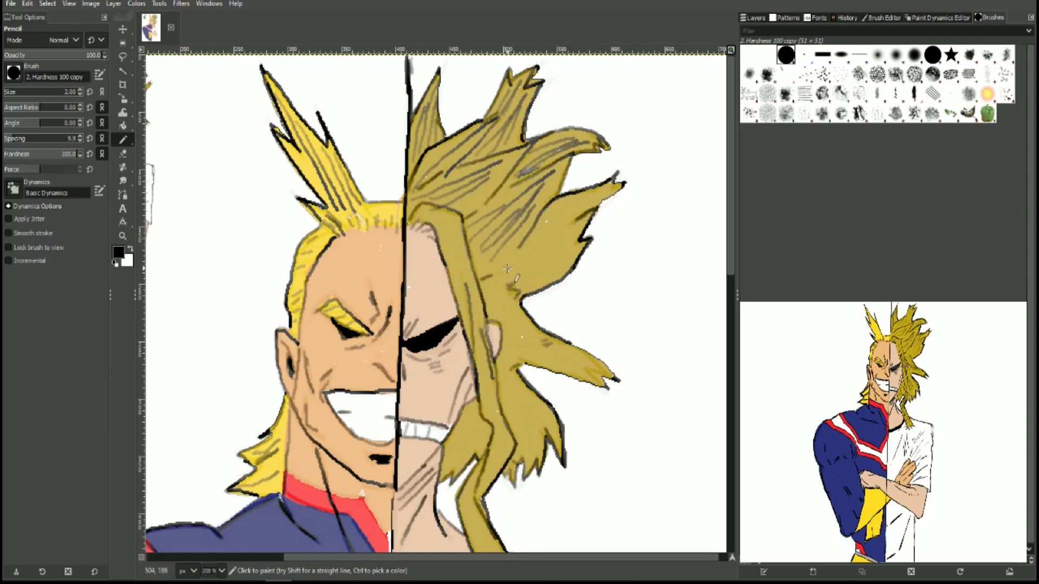
mouse_move(506, 271)
mouse_down()
mouse_move(587, 198)
mouse_move(556, 247)
mouse_up()
drag(528, 288, 566, 265)
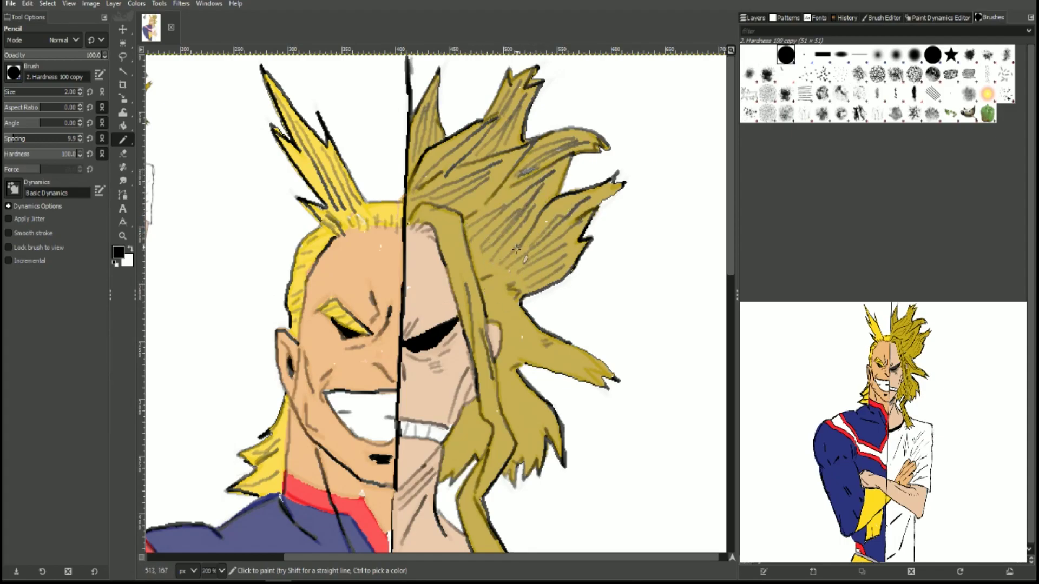
drag(496, 292, 566, 358)
drag(506, 322, 563, 365)
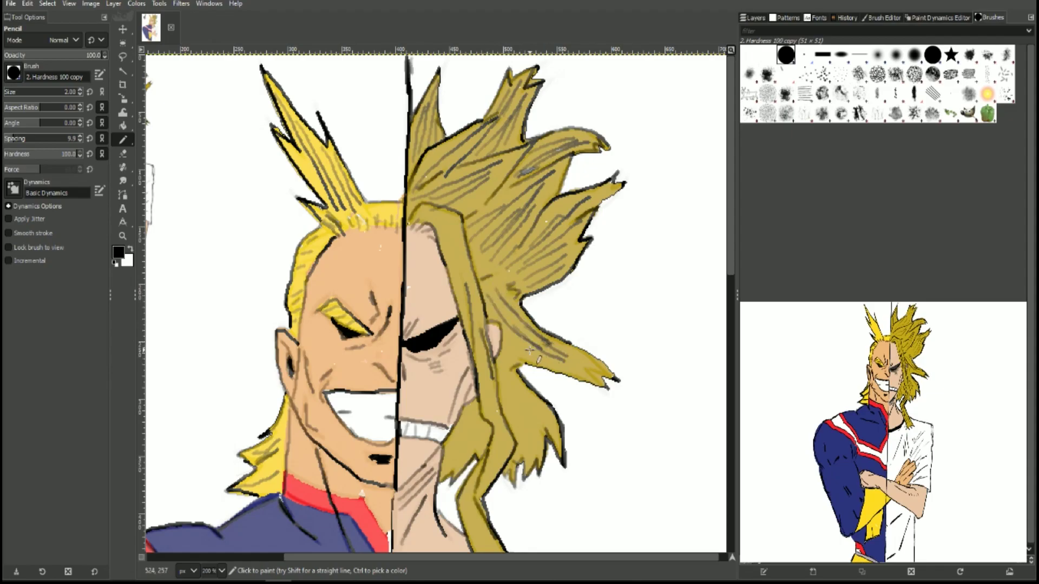
mouse_move(506, 330)
mouse_down()
mouse_move(557, 362)
mouse_move(536, 436)
mouse_up()
mouse_move(505, 349)
mouse_down()
mouse_move(563, 370)
mouse_move(546, 425)
mouse_up()
drag(497, 377, 519, 442)
drag(514, 394, 529, 443)
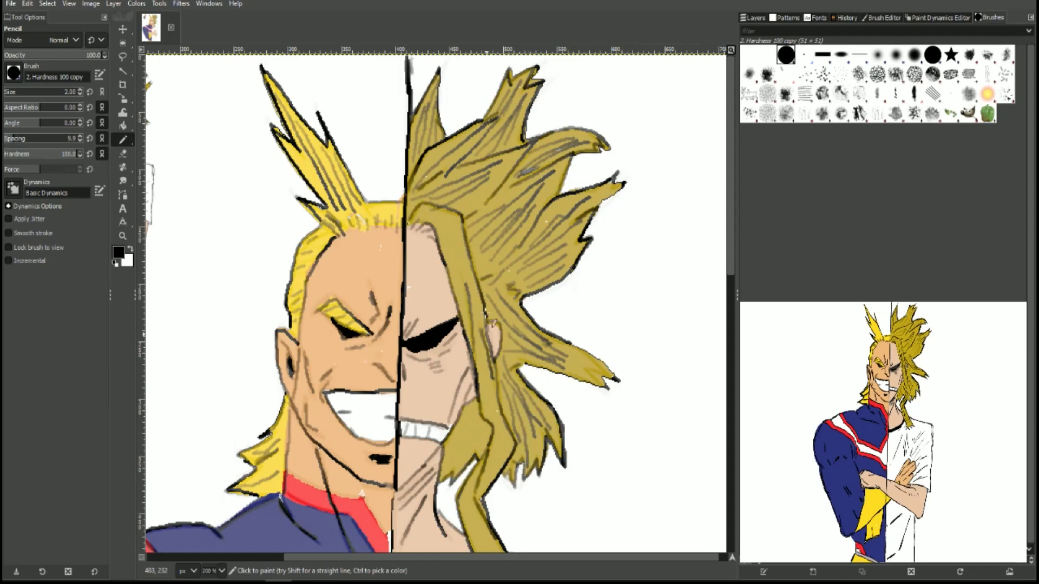
drag(445, 235, 479, 355)
drag(499, 441, 472, 533)
mouse_move(476, 407)
mouse_down()
mouse_move(466, 454)
mouse_move(452, 447)
mouse_move(474, 446)
mouse_up()
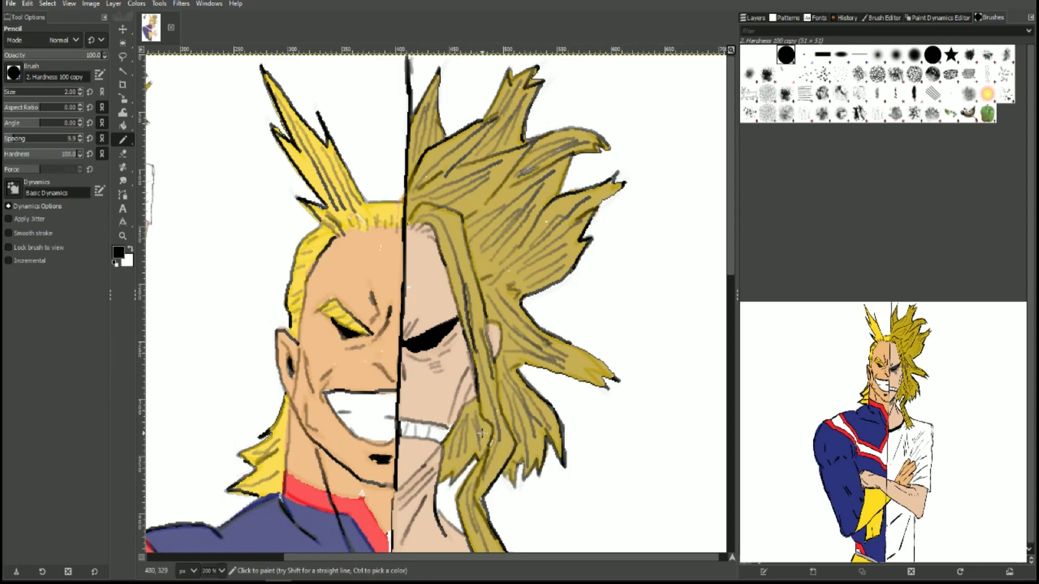
Step: Draw a black line along the neck and darken the chest's centre divider
scroll(552, 368, down, 3)
scroll(533, 343, down, 2)
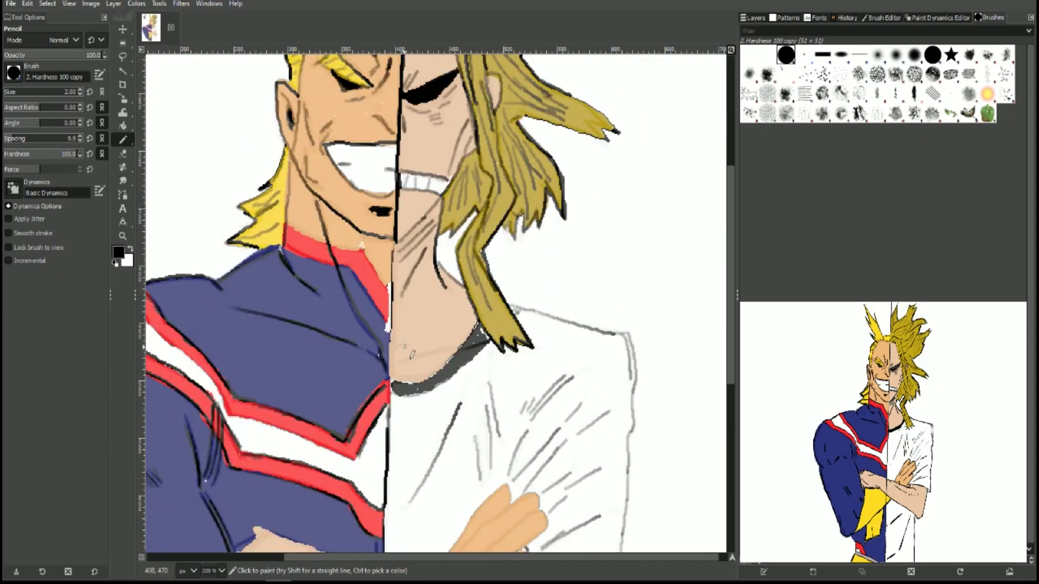
mouse_move(405, 362)
mouse_down()
mouse_move(458, 344)
mouse_move(414, 379)
mouse_move(430, 394)
mouse_move(467, 364)
mouse_up()
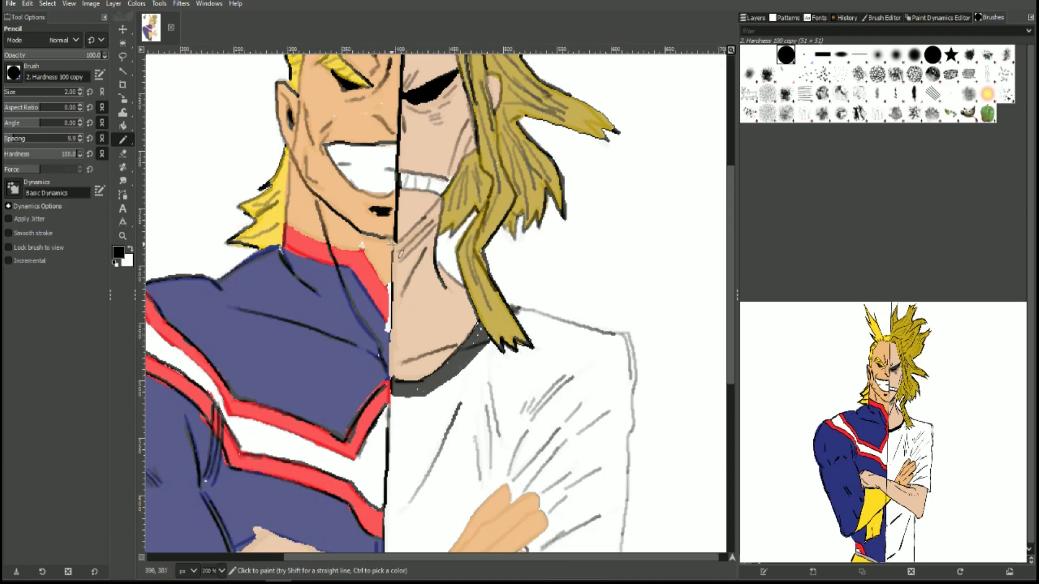
drag(391, 267, 390, 436)
Step: Extend the black centre line down past the crossed arms and touch up the hand outline
scroll(362, 400, down, 5)
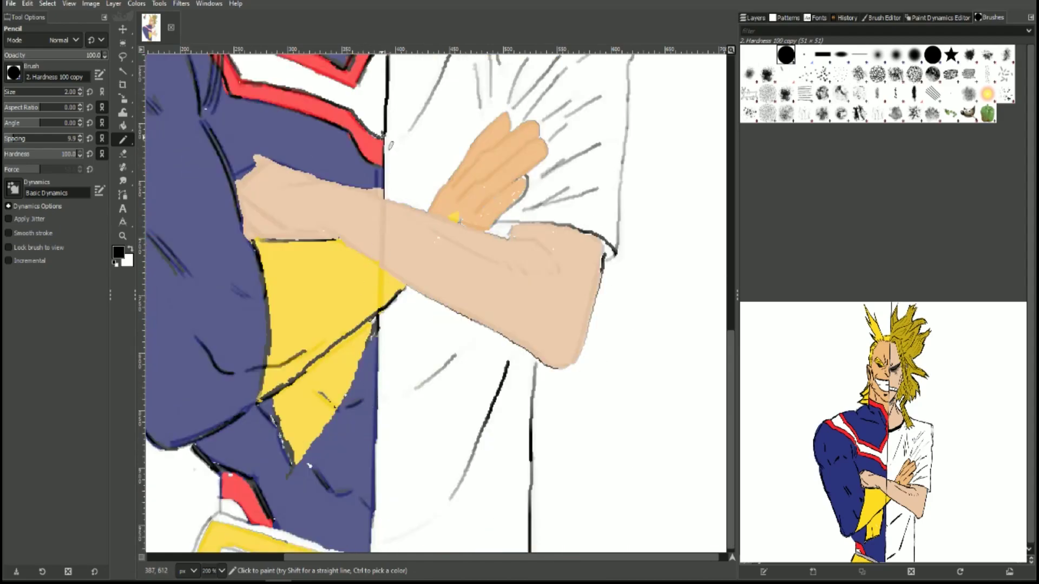
drag(383, 149, 373, 523)
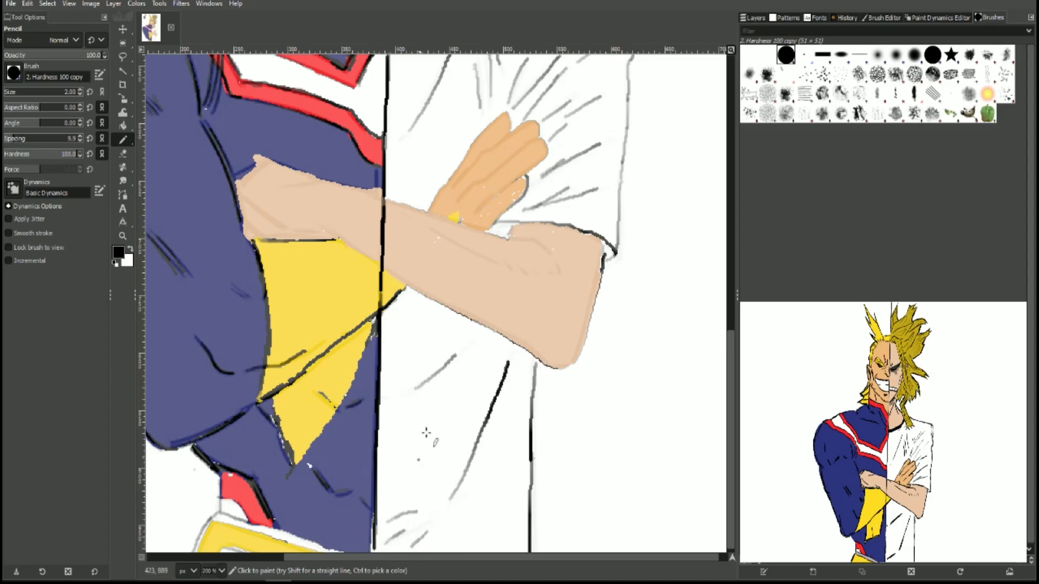
scroll(472, 223, up, 10)
scroll(472, 224, down, 10)
drag(260, 291, 240, 304)
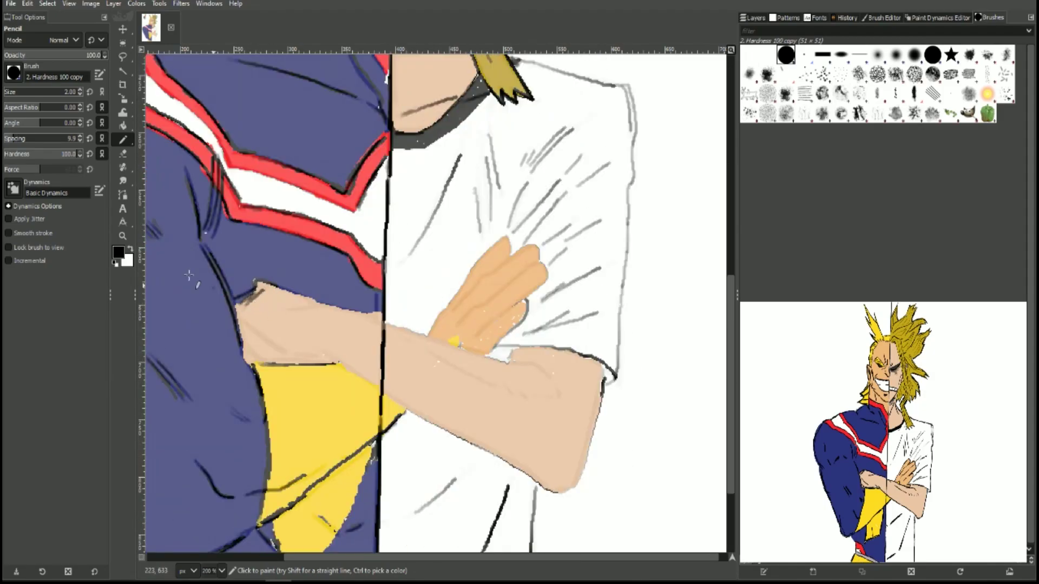
Step: Paint over the stray arm outline in beige skin colour eac6a6, then return to black
click(118, 253)
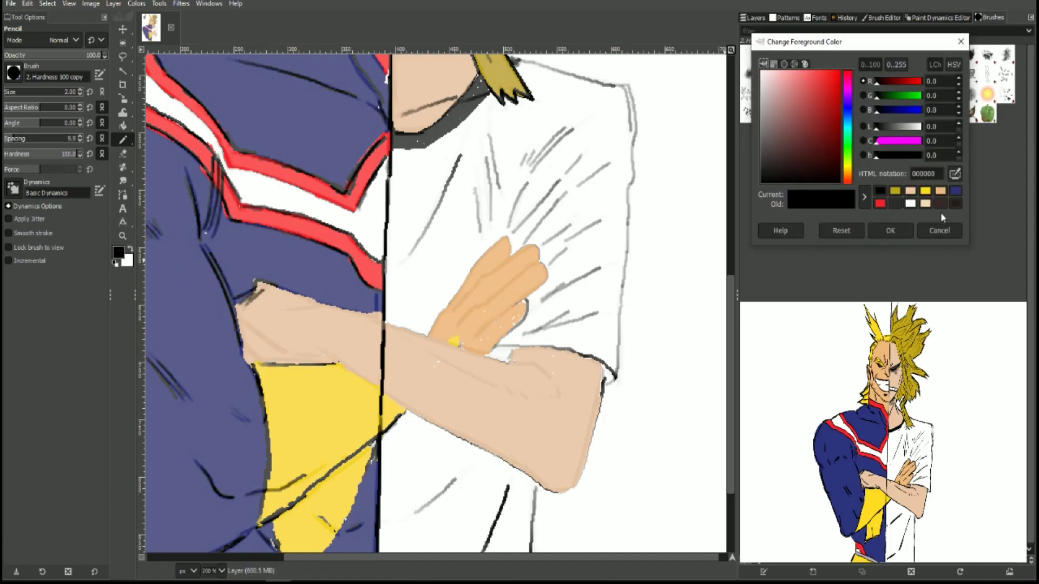
click(926, 204)
drag(248, 311, 261, 303)
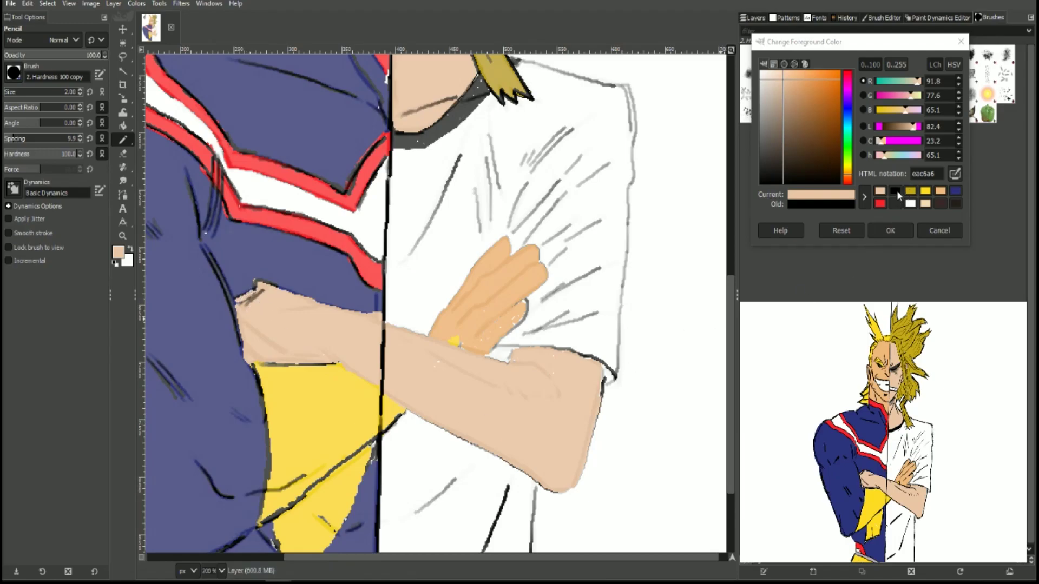
key(Escape)
Step: Draw black muscle lines and top and lower edge outlines along the forearm
drag(247, 323, 285, 351)
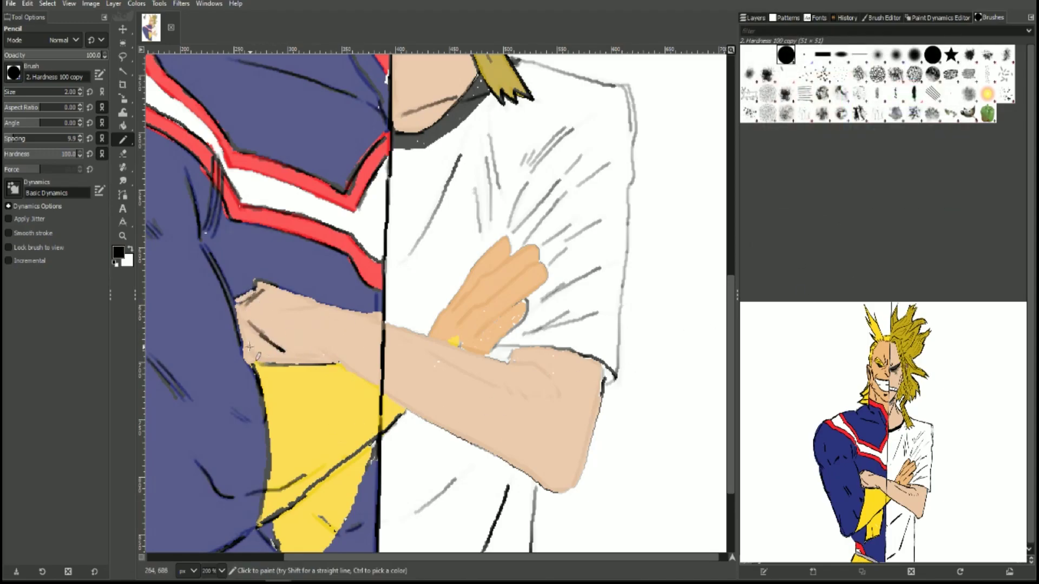
drag(288, 310, 316, 304)
drag(326, 355, 366, 379)
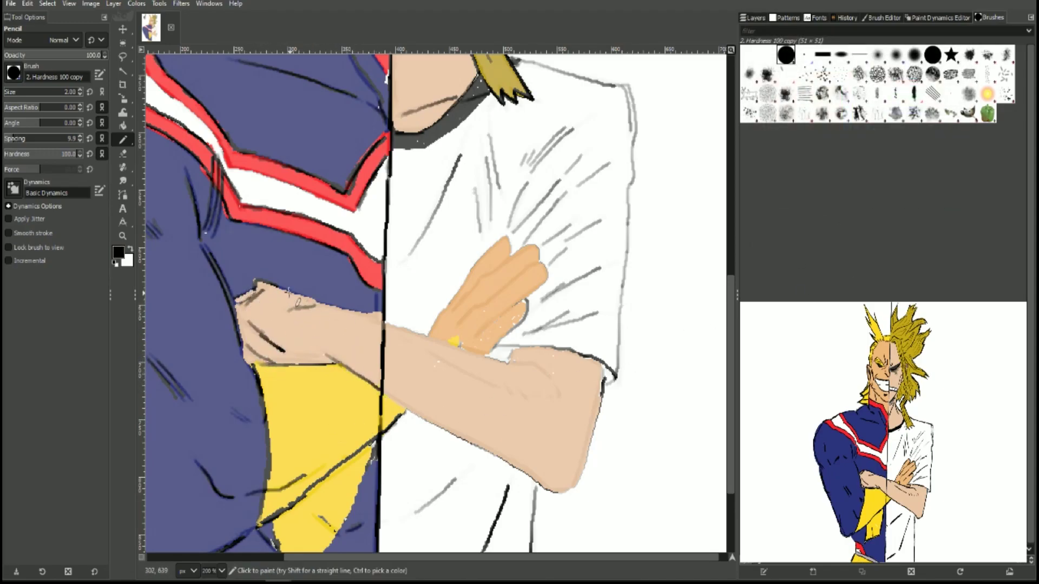
drag(312, 307, 385, 325)
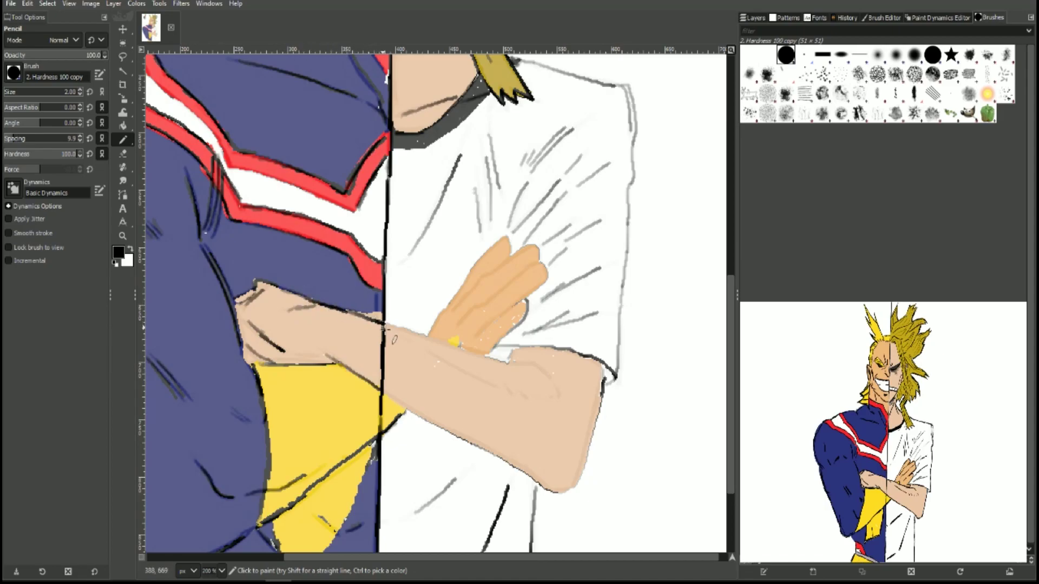
mouse_move(403, 407)
mouse_down()
mouse_move(577, 490)
mouse_move(604, 371)
mouse_up()
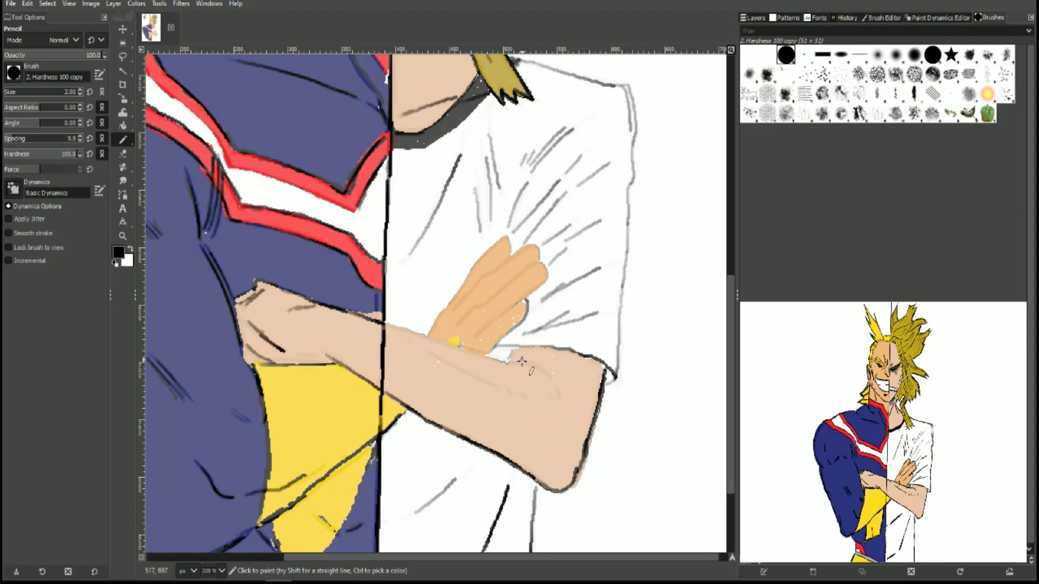
drag(521, 361, 544, 374)
mouse_move(388, 325)
mouse_down()
mouse_move(495, 361)
mouse_move(486, 383)
mouse_move(536, 410)
mouse_up()
drag(565, 402, 568, 410)
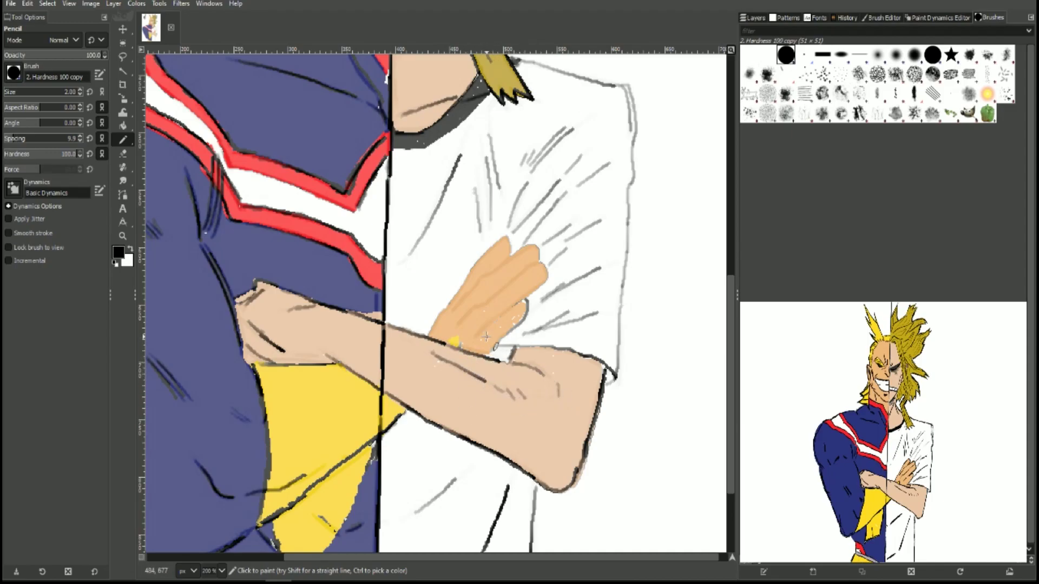
Step: Draw black finger lines, outline the hand's left edge, and cover the wrist's yellow spot
drag(485, 336, 516, 306)
mouse_move(457, 321)
mouse_down()
mouse_move(544, 275)
mouse_move(540, 263)
mouse_move(462, 301)
mouse_up()
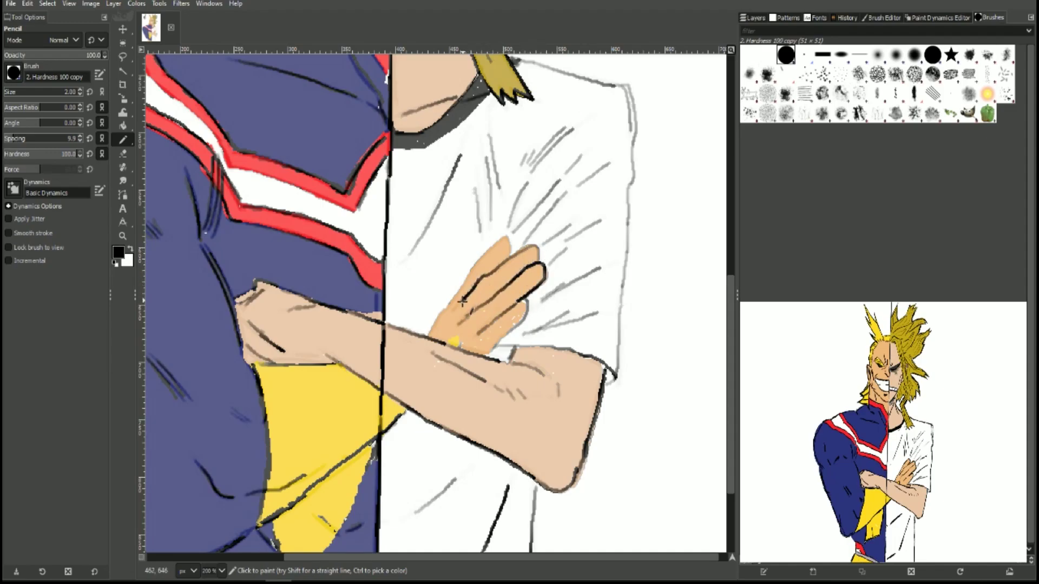
drag(429, 333, 496, 245)
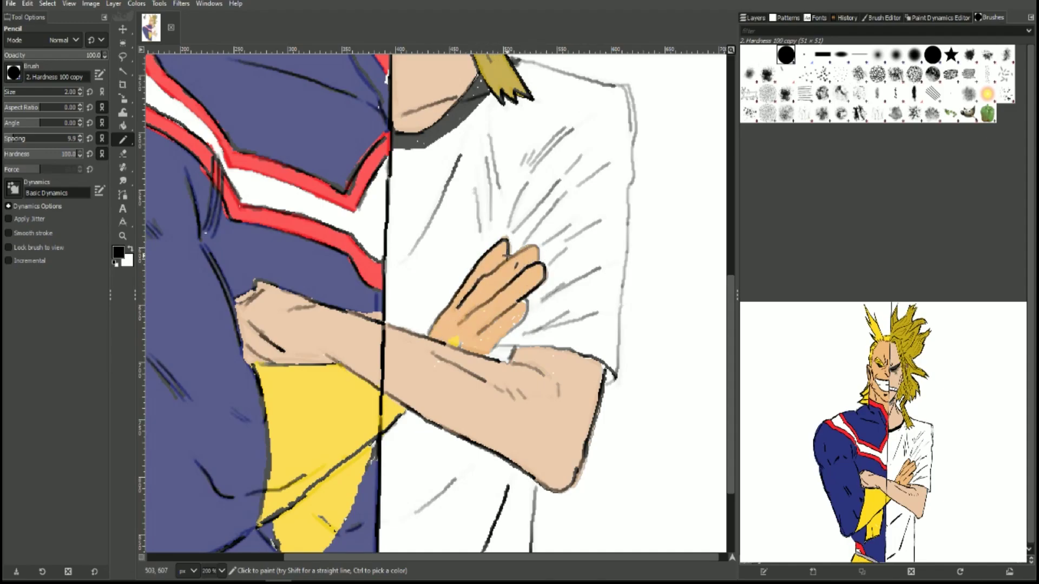
drag(454, 342, 460, 347)
Step: Trace the yellow cape triangle's right edge in black and add a short inner line
scroll(349, 477, down, 5)
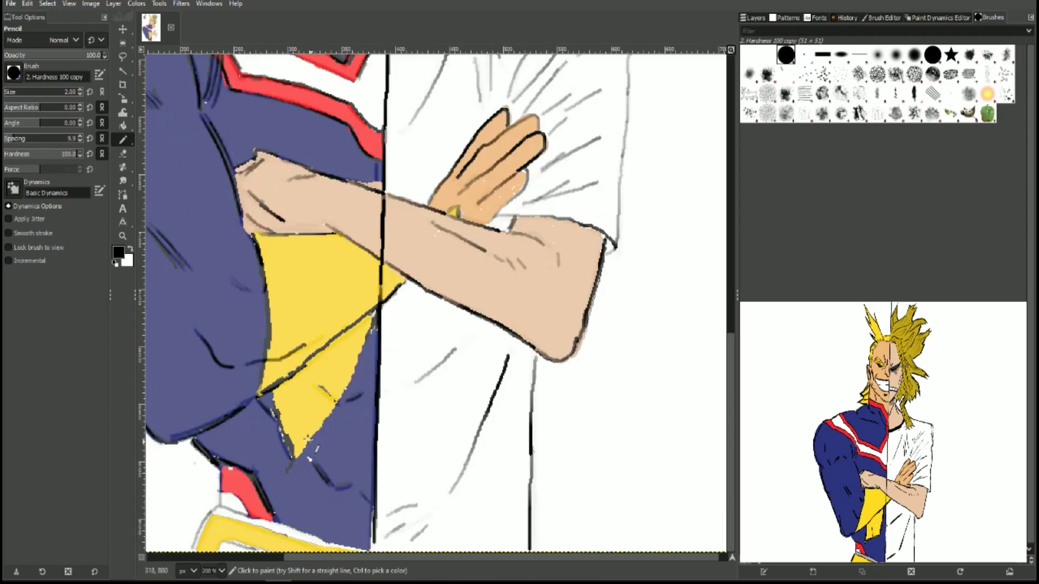
right_click(270, 392)
key(Escape)
drag(298, 451, 374, 324)
mouse_move(303, 367)
mouse_down()
mouse_move(371, 317)
mouse_move(343, 336)
mouse_up()
right_click(322, 390)
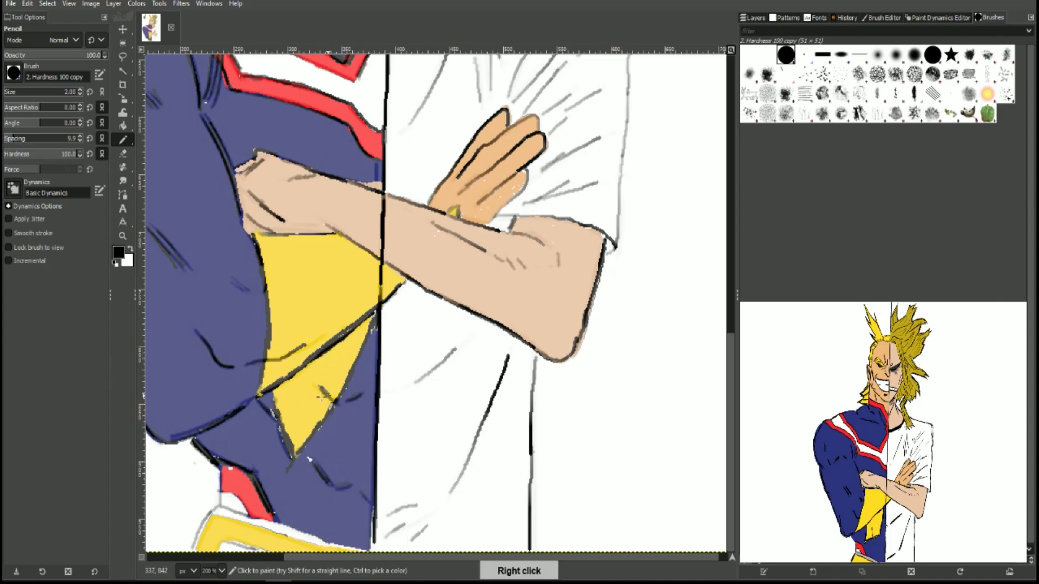
drag(323, 390, 308, 373)
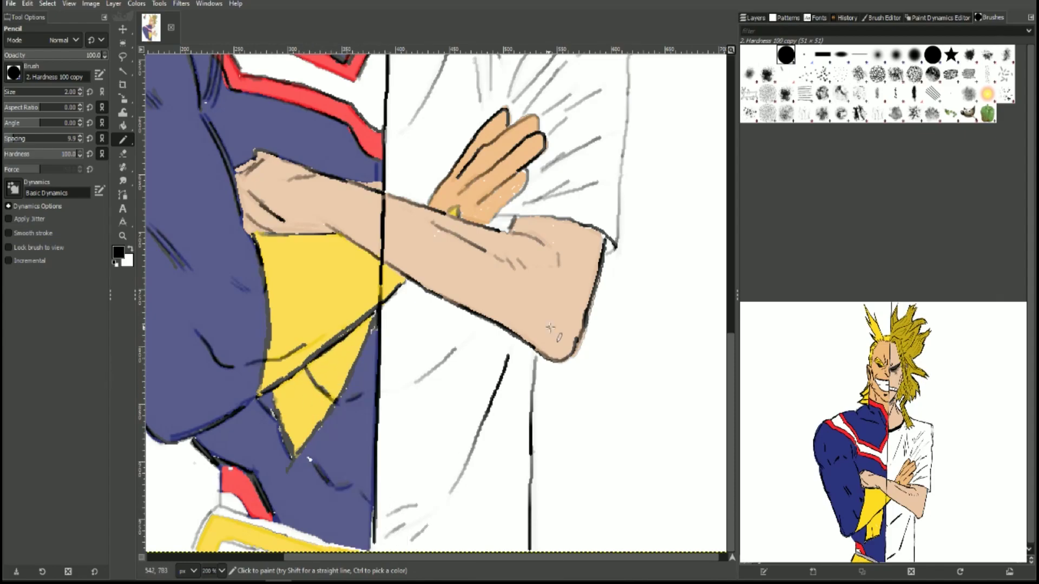
scroll(598, 349, up, 8)
scroll(598, 350, down, 1)
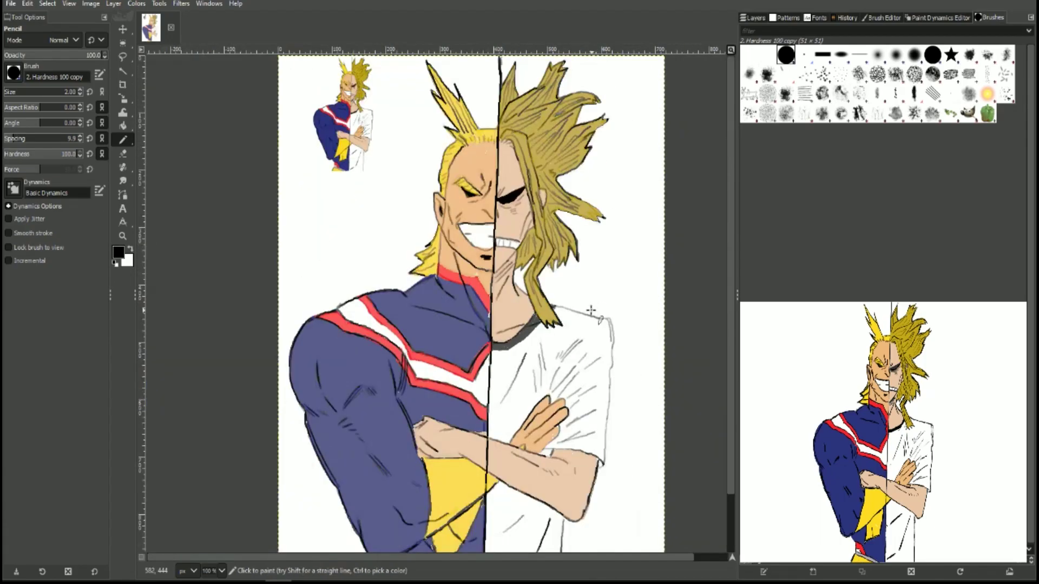
Step: At 100% zoom, add a black hatch line on the lower shirt, then zoom out to 50%
key(1)
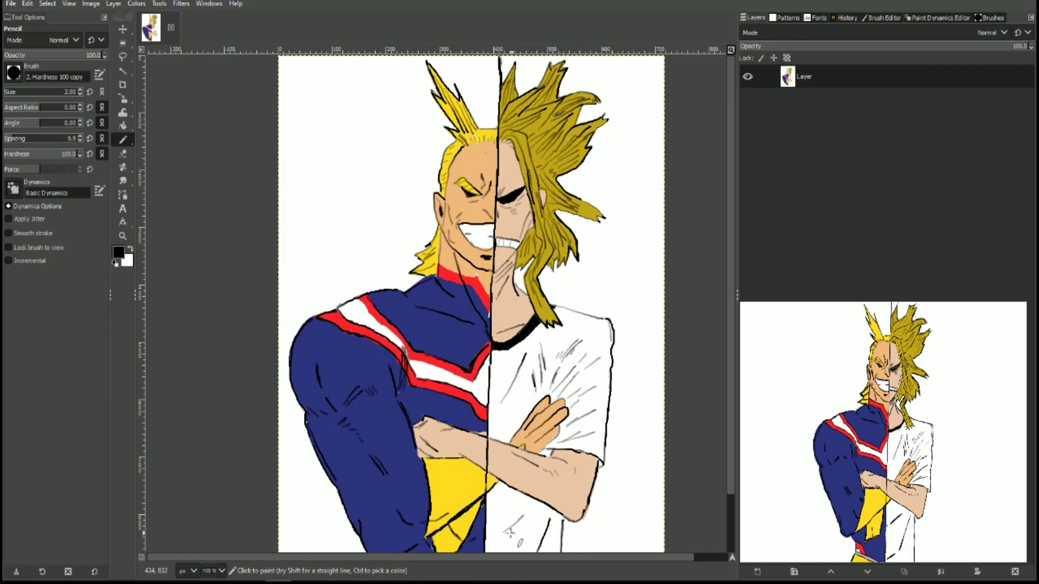
drag(506, 533, 521, 521)
scroll(561, 422, down, 2)
scroll(577, 297, down, 2)
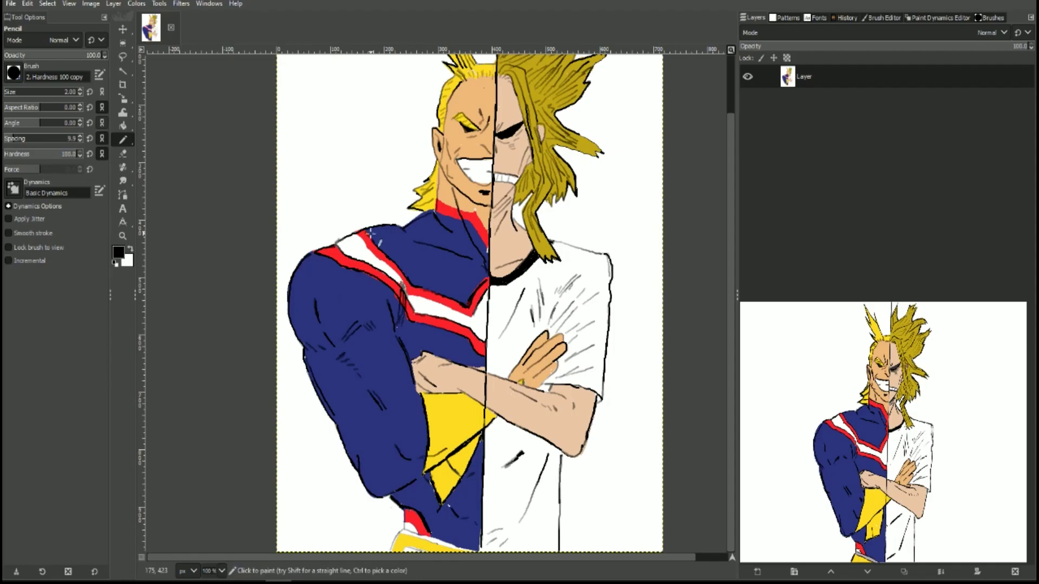
key(minus)
key(minus)
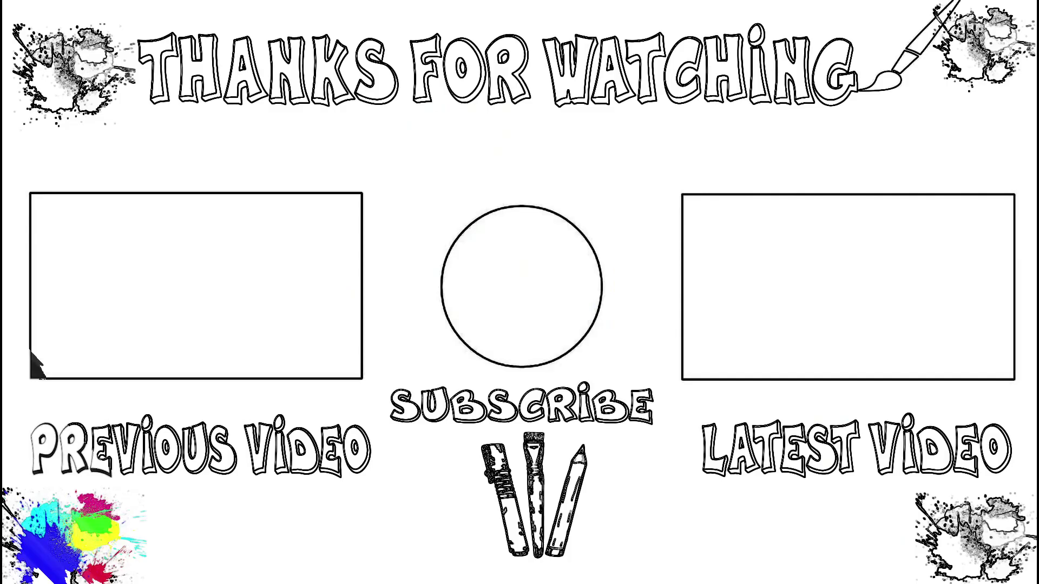